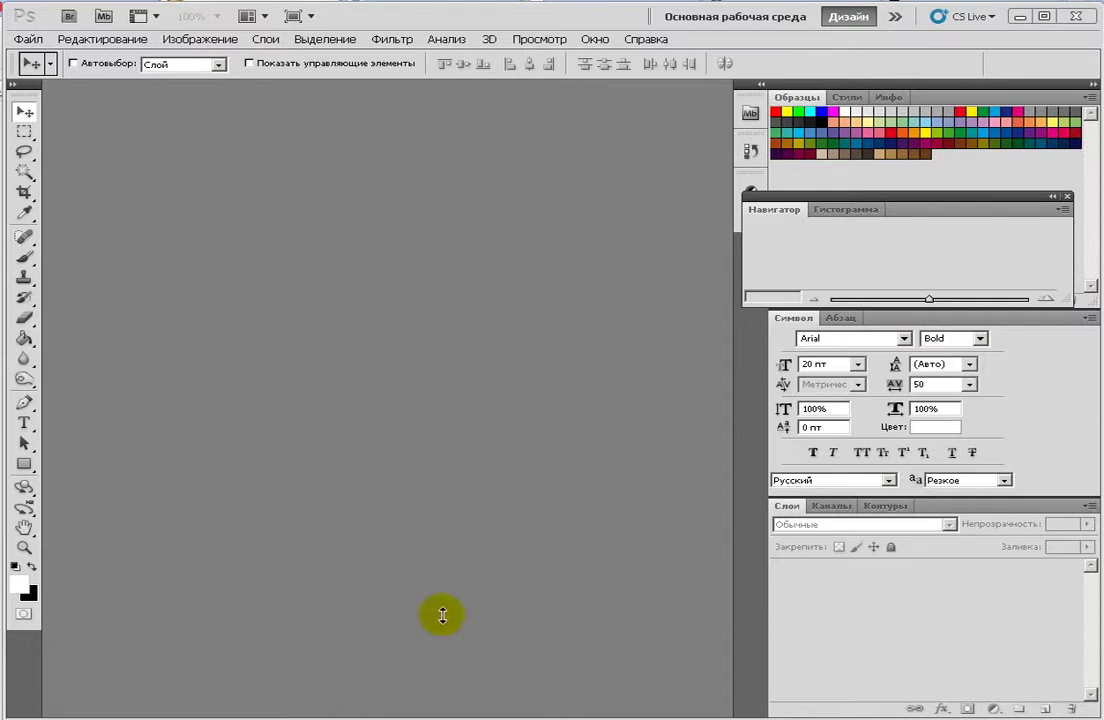
Step: Create a new document 500 pixels wide and 500 pixels high
left_click(511, 16)
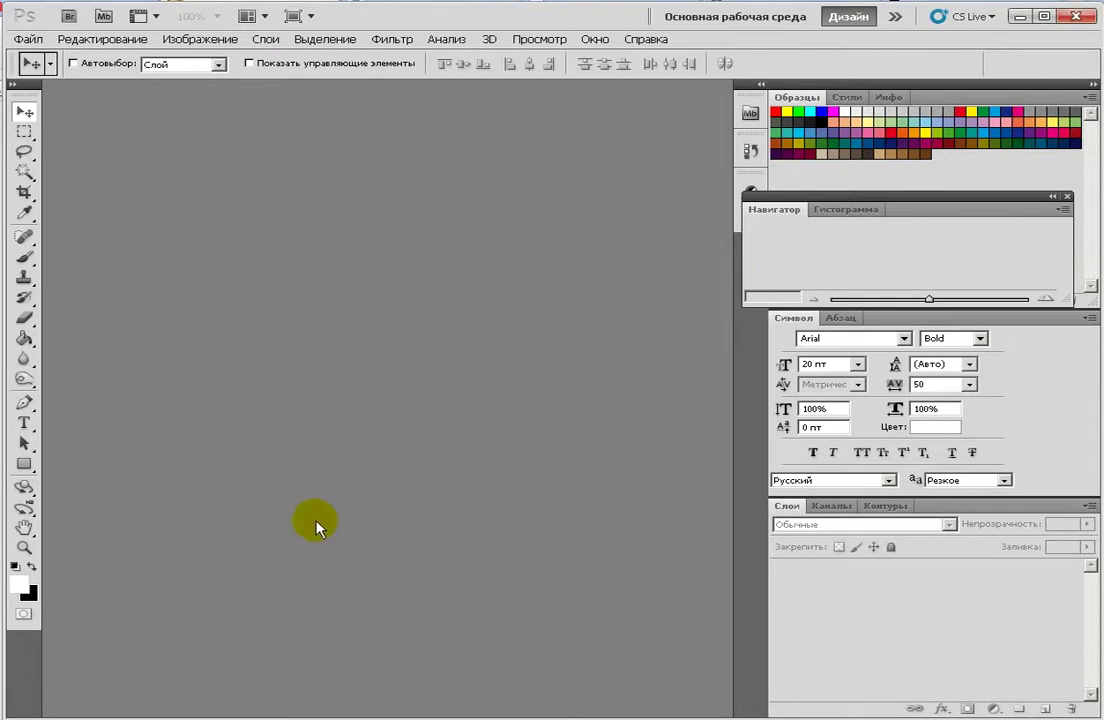
left_click(26, 38)
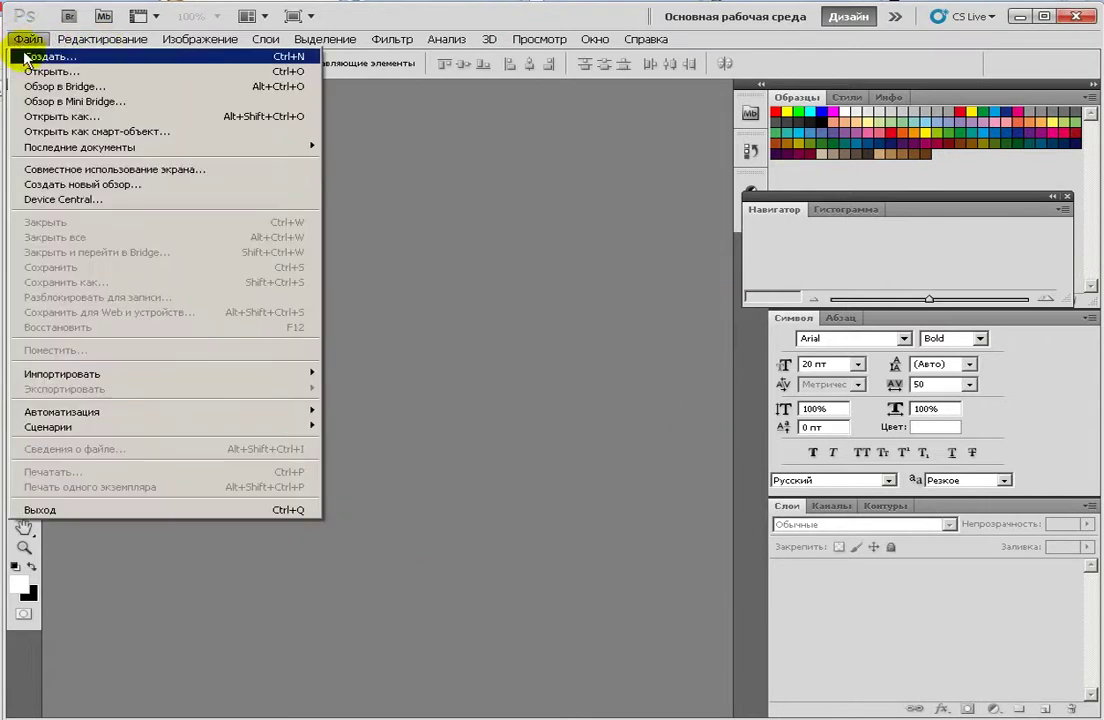
left_click(26, 56)
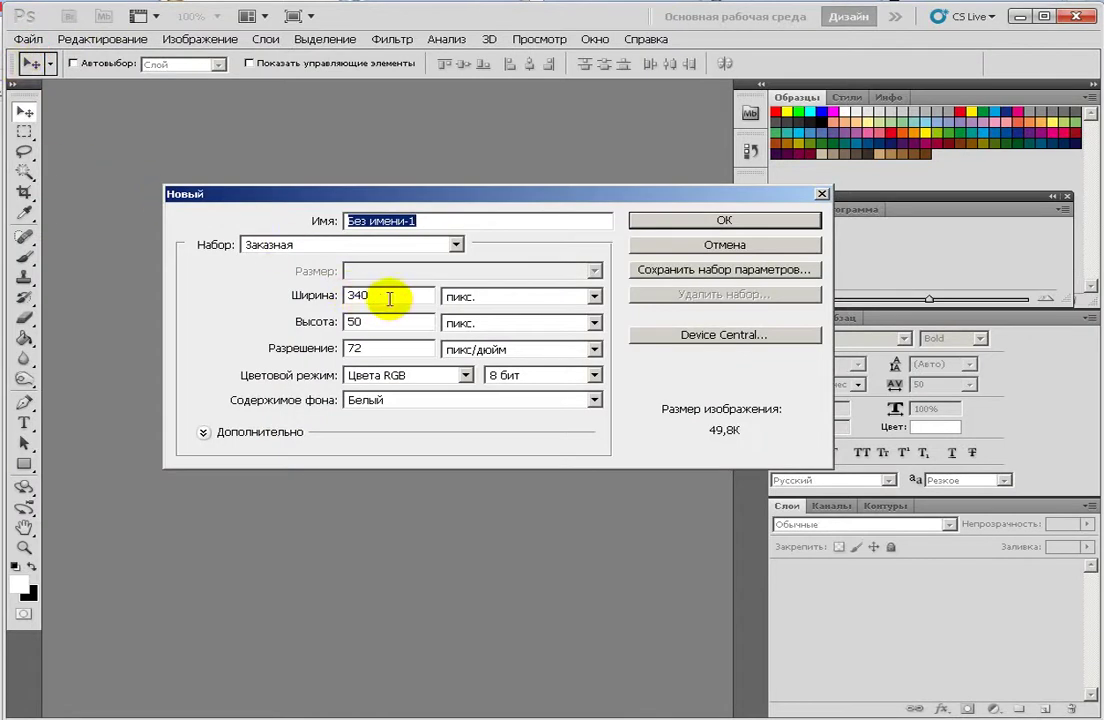
double_click(389, 296)
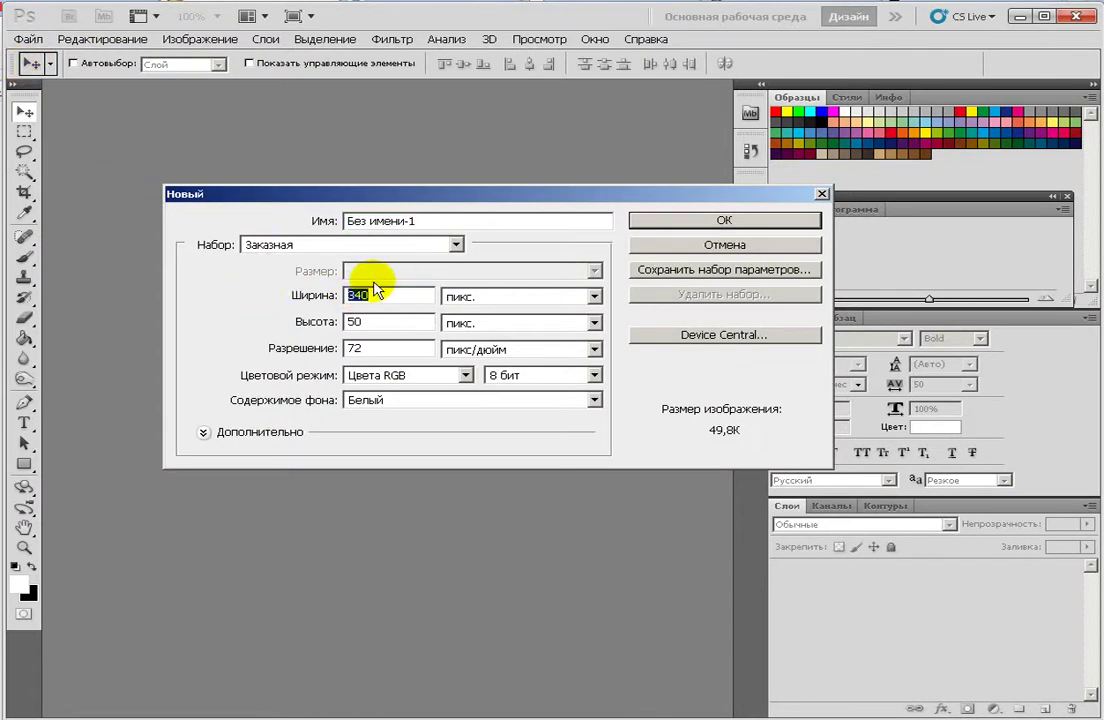
type("5")
double_click(362, 321)
type("5")
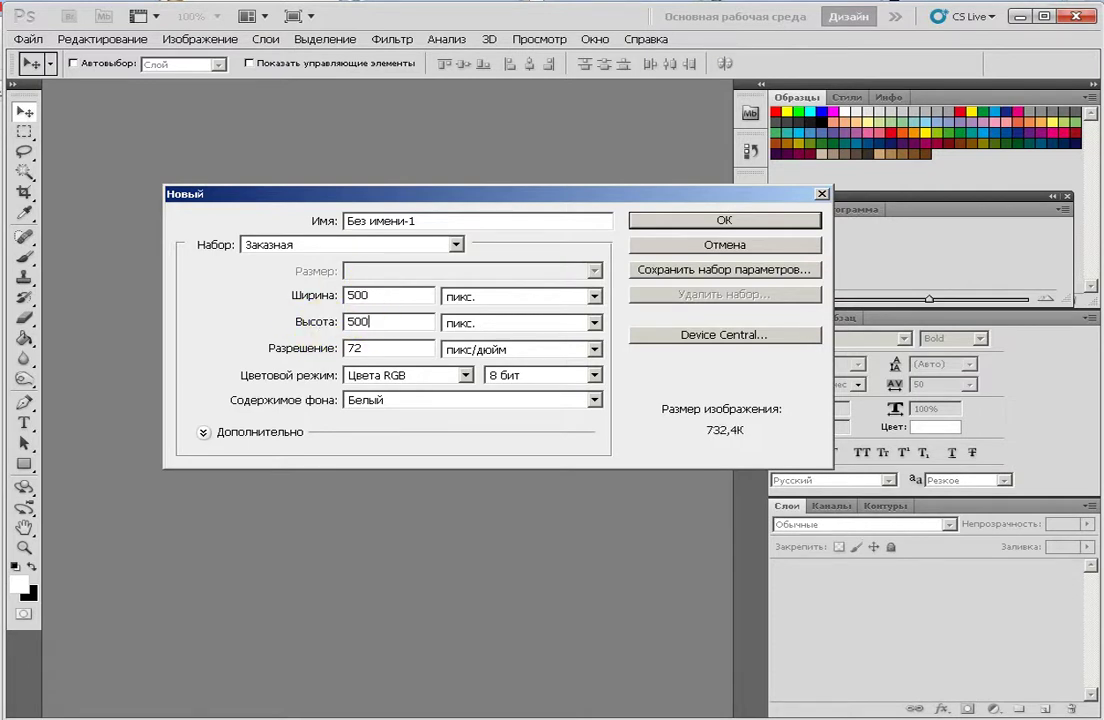
key("Return")
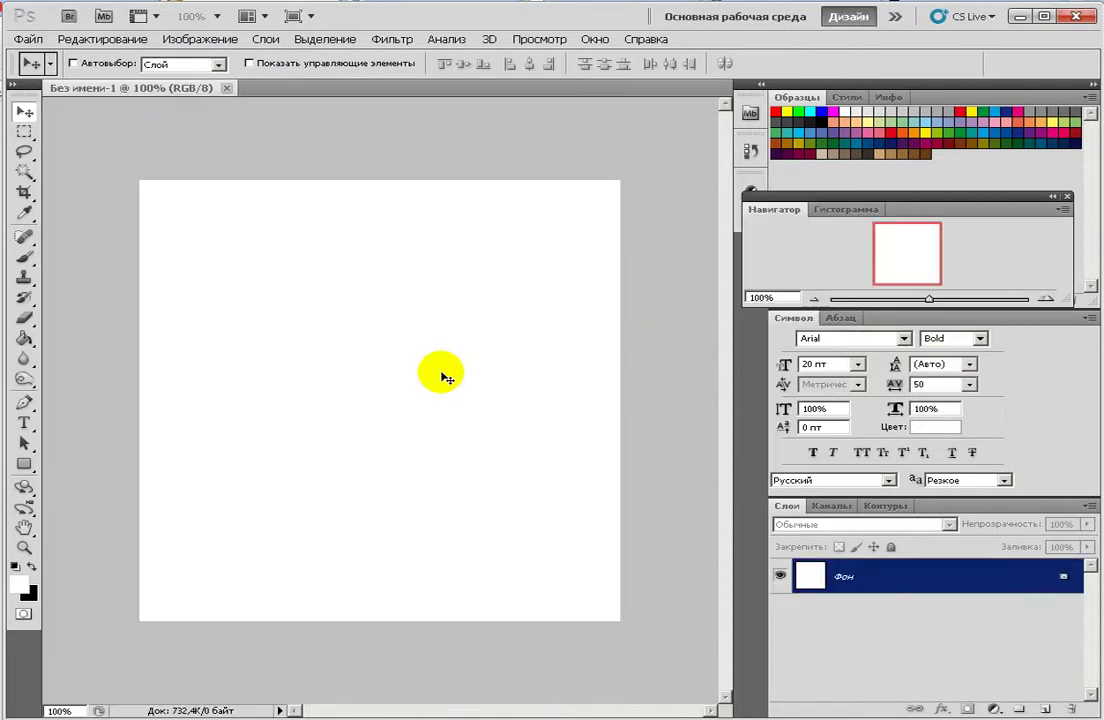
Step: Draw a tall white ellipse shape with the Ellipse tool and shift it slightly left to centre it on the canvas
left_click(28, 466)
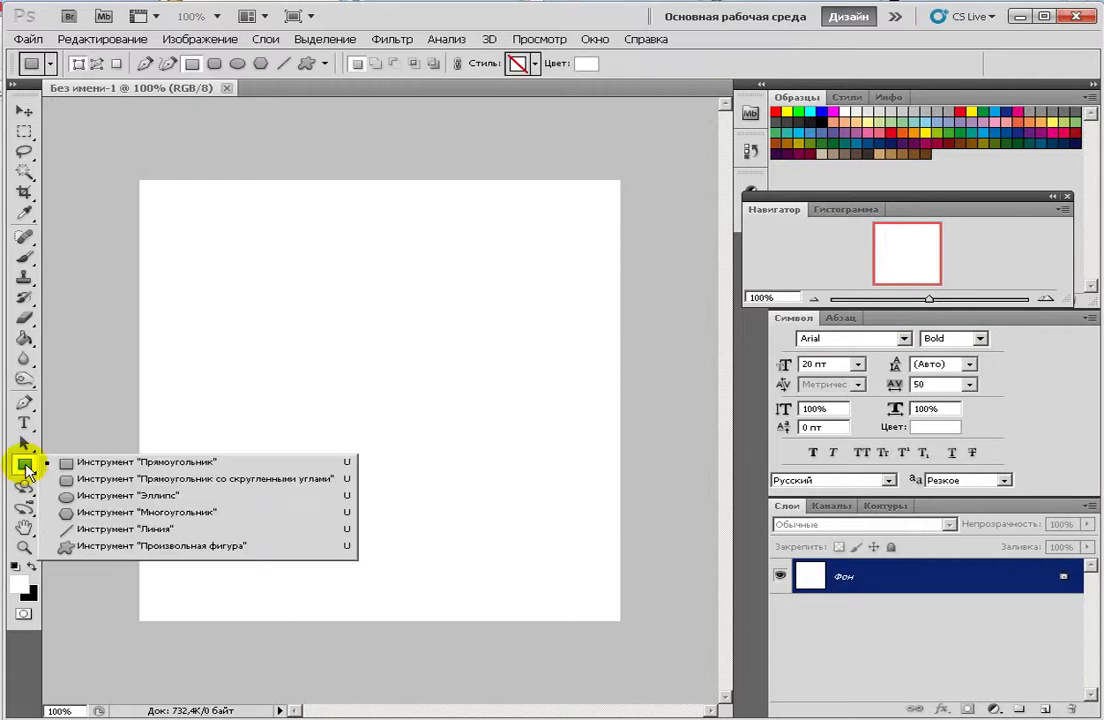
left_click(110, 495)
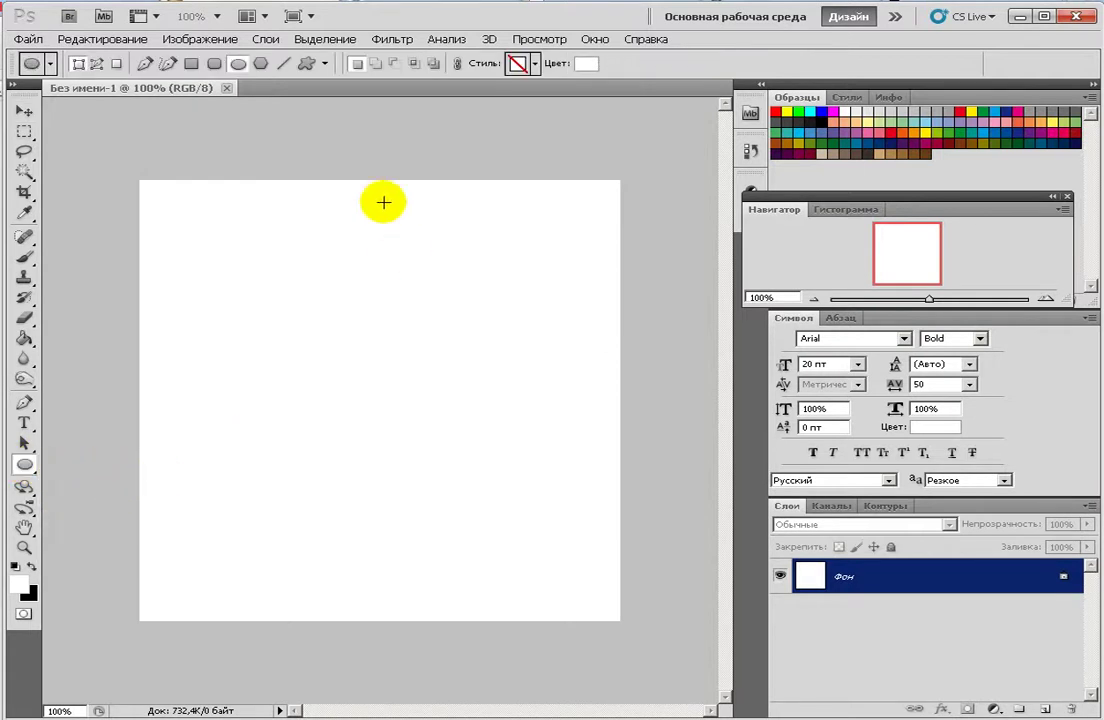
mouse_move(259, 237)
left_mouse_down()
mouse_move(288, 350)
mouse_move(466, 528)
mouse_move(523, 560)
left_mouse_up()
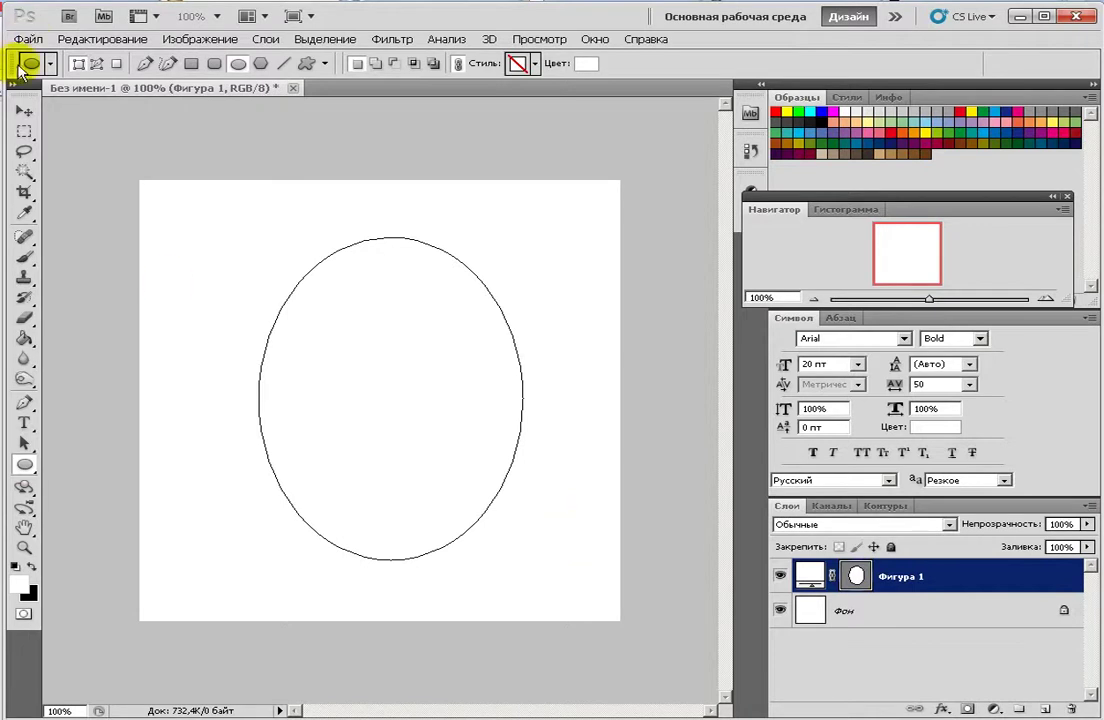
left_click(24, 111)
left_click_drag(323, 389, 311, 392)
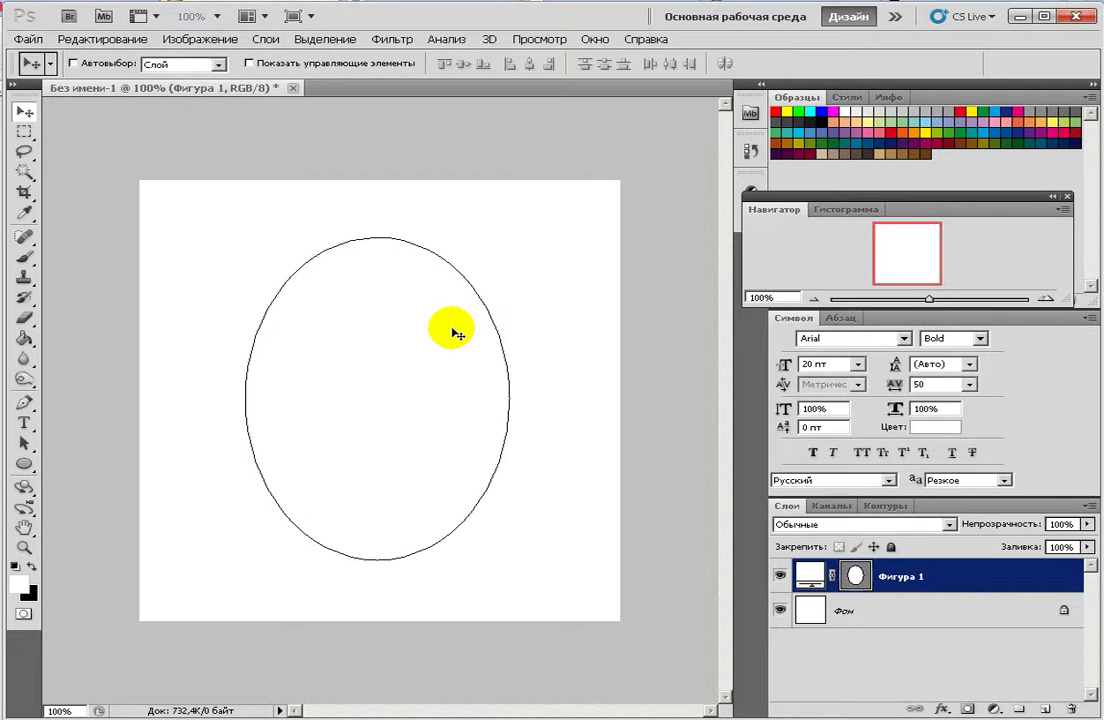
Step: Reshape the ellipse's upper-left curve with the Convert Point tool, shortening the handle of the left anchor and slightly extending the top one
left_click(24, 405)
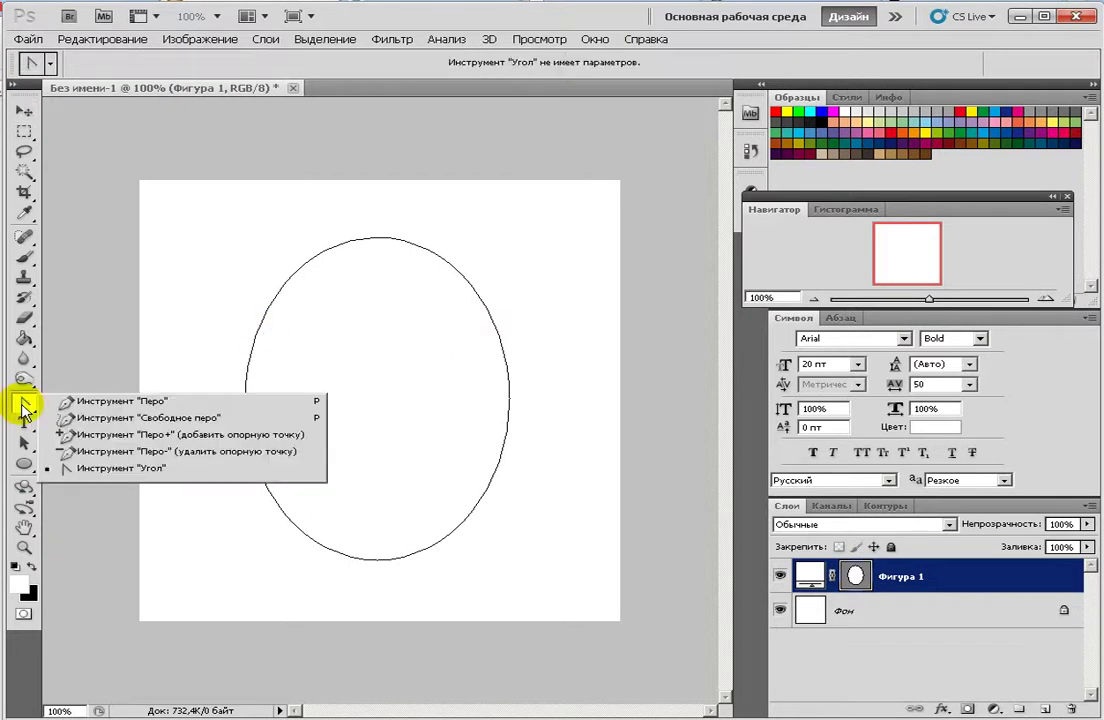
left_click(140, 468)
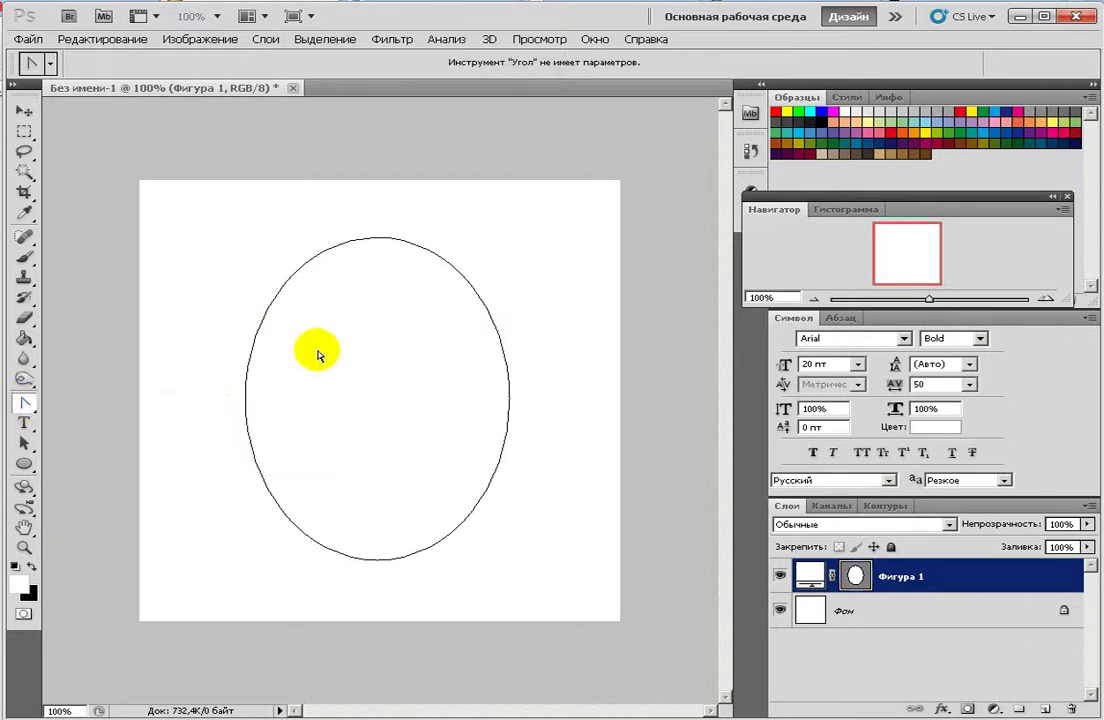
left_click(282, 297)
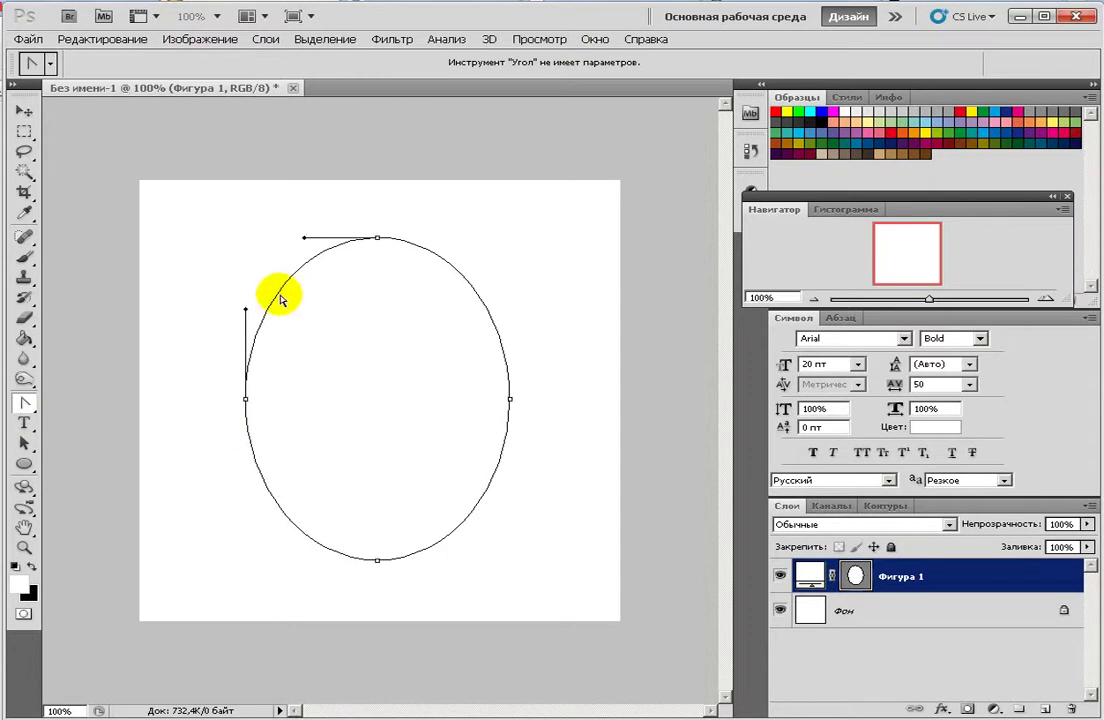
left_click_drag(245, 312, 245, 353)
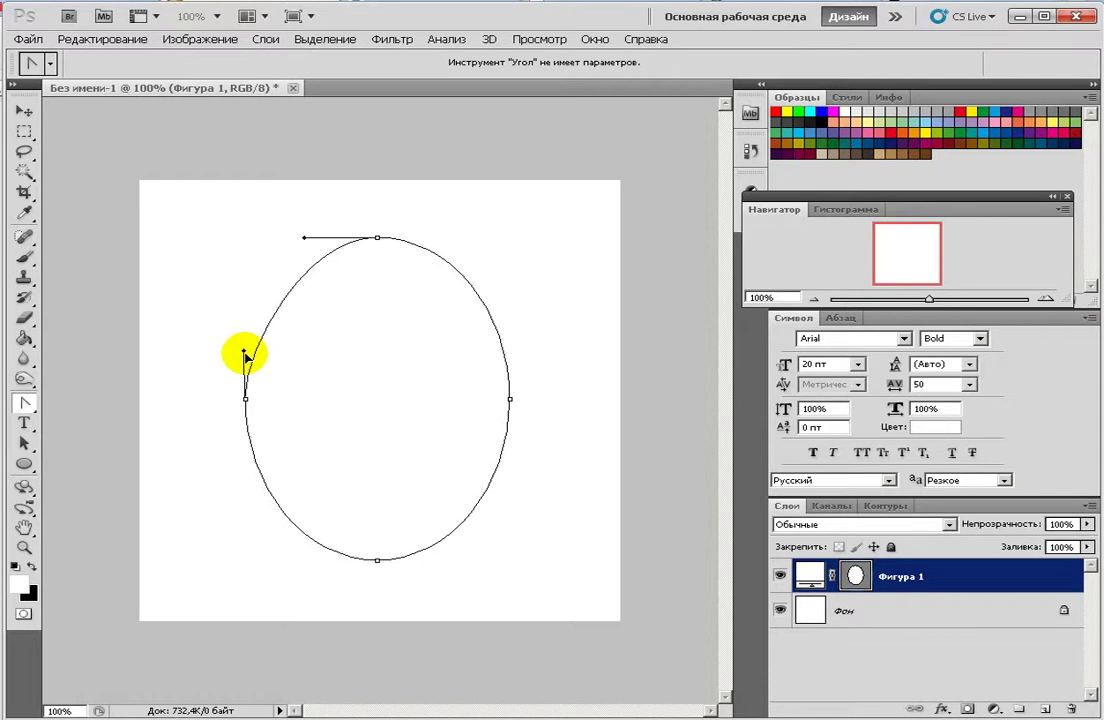
mouse_move(305, 238)
left_mouse_down()
mouse_move(313, 244)
mouse_move(303, 235)
left_mouse_up()
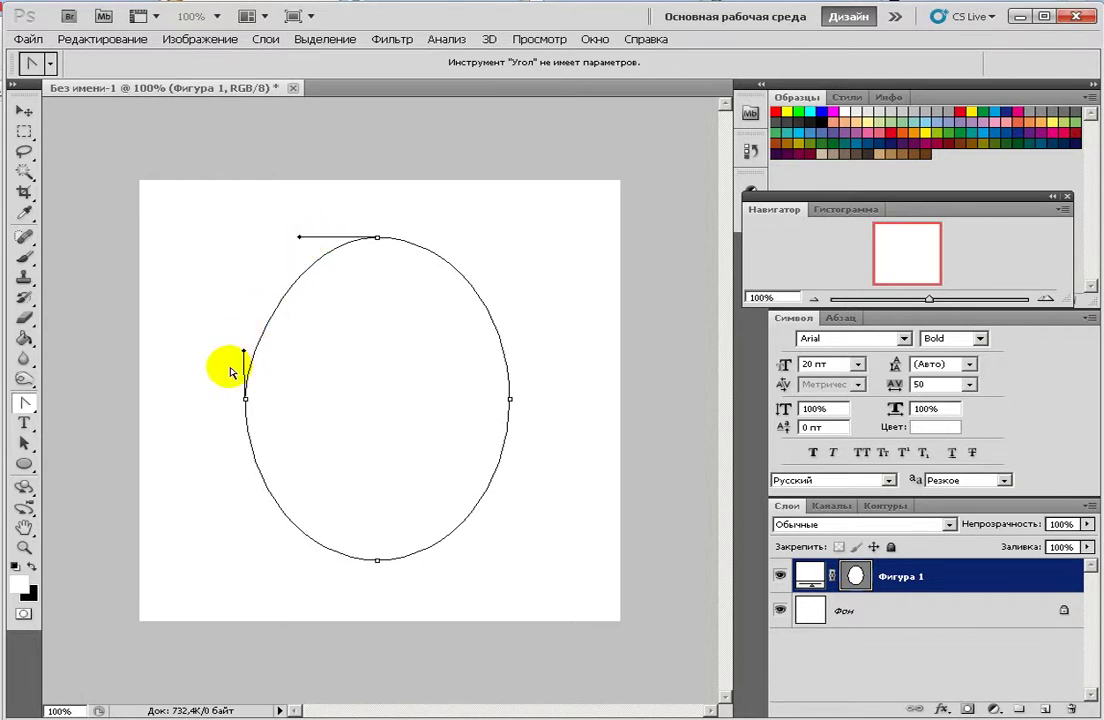
left_click_drag(246, 352, 252, 346)
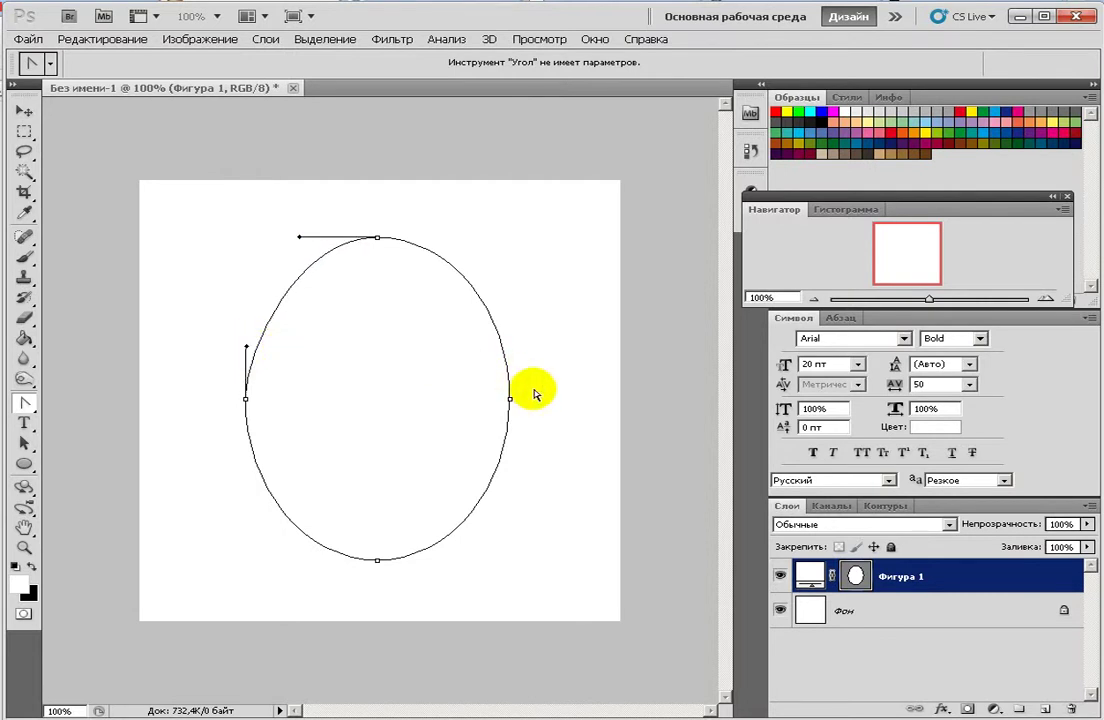
Step: Adjust the direction handles of the ellipse's upper-right curve so it narrows towards the top
left_click(509, 367)
mouse_move(509, 320)
left_mouse_down()
mouse_move(505, 308)
mouse_move(496, 326)
left_mouse_up()
left_click_drag(452, 238, 441, 235)
left_click_drag(499, 321, 503, 322)
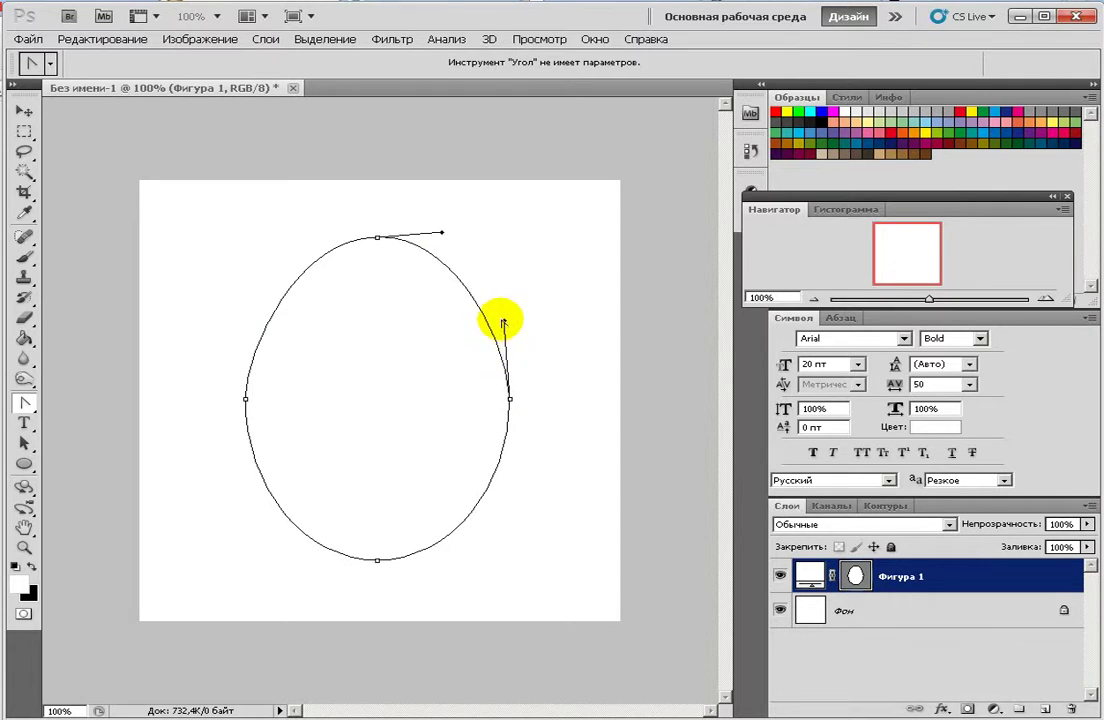
Step: Extend the lower direction handles of both side anchors downward and outward to give the shape a fuller base
left_click(506, 421)
left_click_drag(510, 488, 522, 532)
left_click(249, 452)
left_click_drag(245, 488, 237, 520)
Step: Fine-tune the handles of both upper curves to taper the top of the egg evenly, and deselect the path
left_click_drag(398, 245, 448, 246)
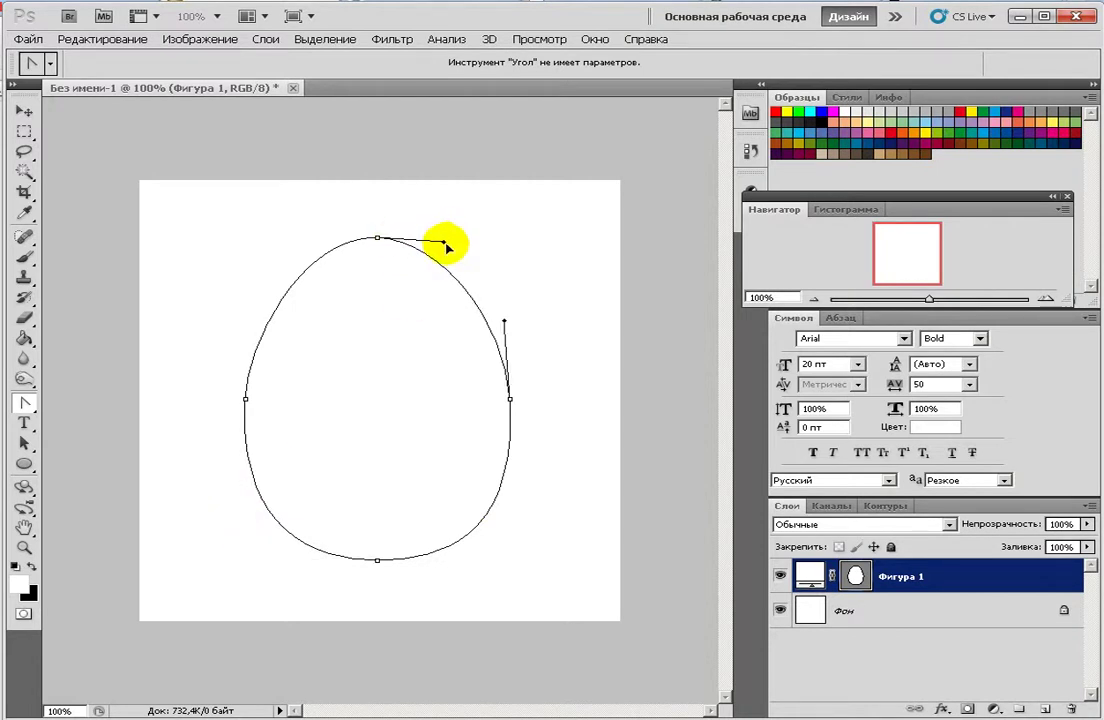
left_click_drag(504, 321, 499, 326)
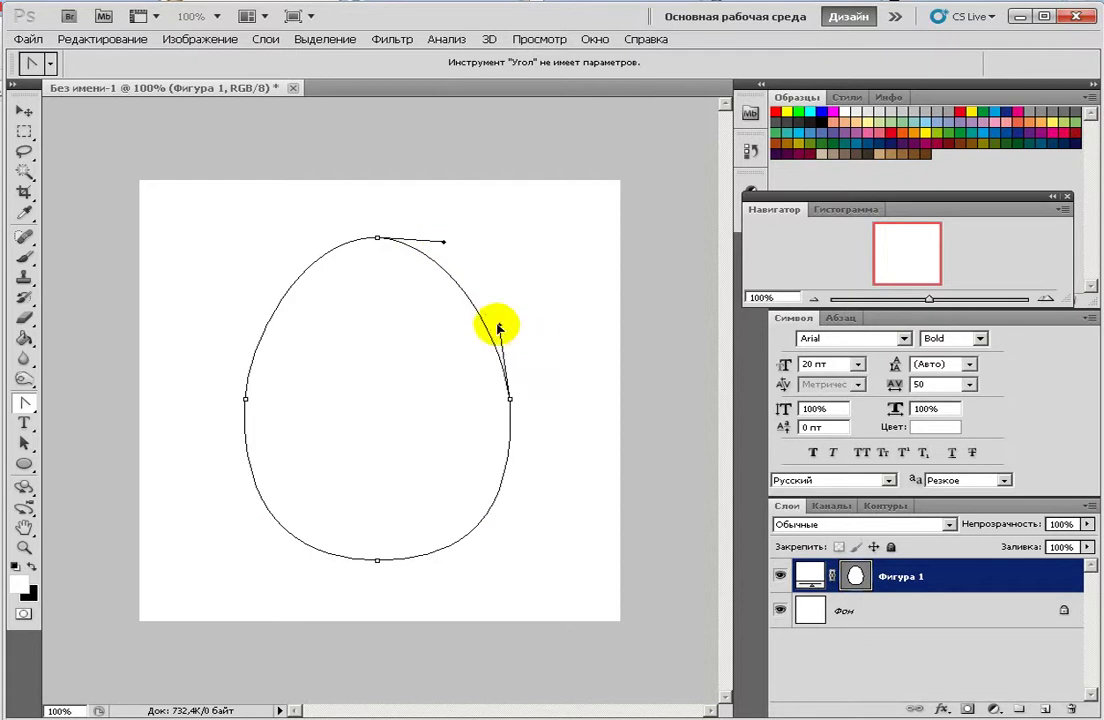
left_click(349, 239)
left_click_drag(299, 237, 303, 242)
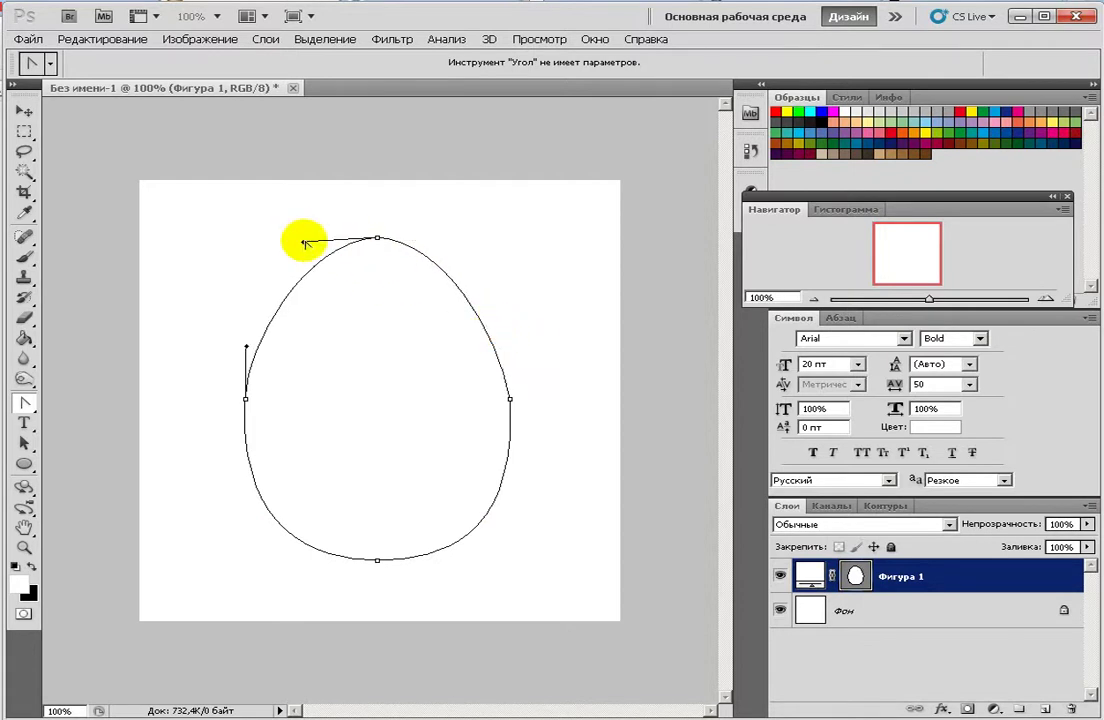
left_click_drag(246, 347, 247, 355)
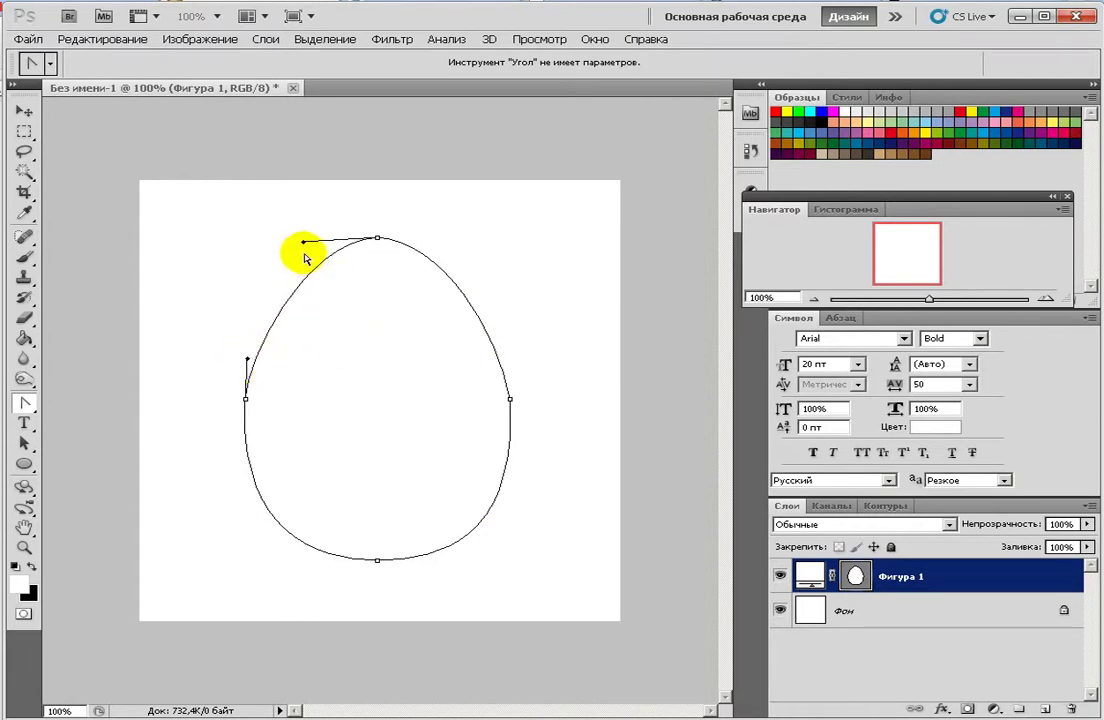
left_click_drag(303, 242, 308, 246)
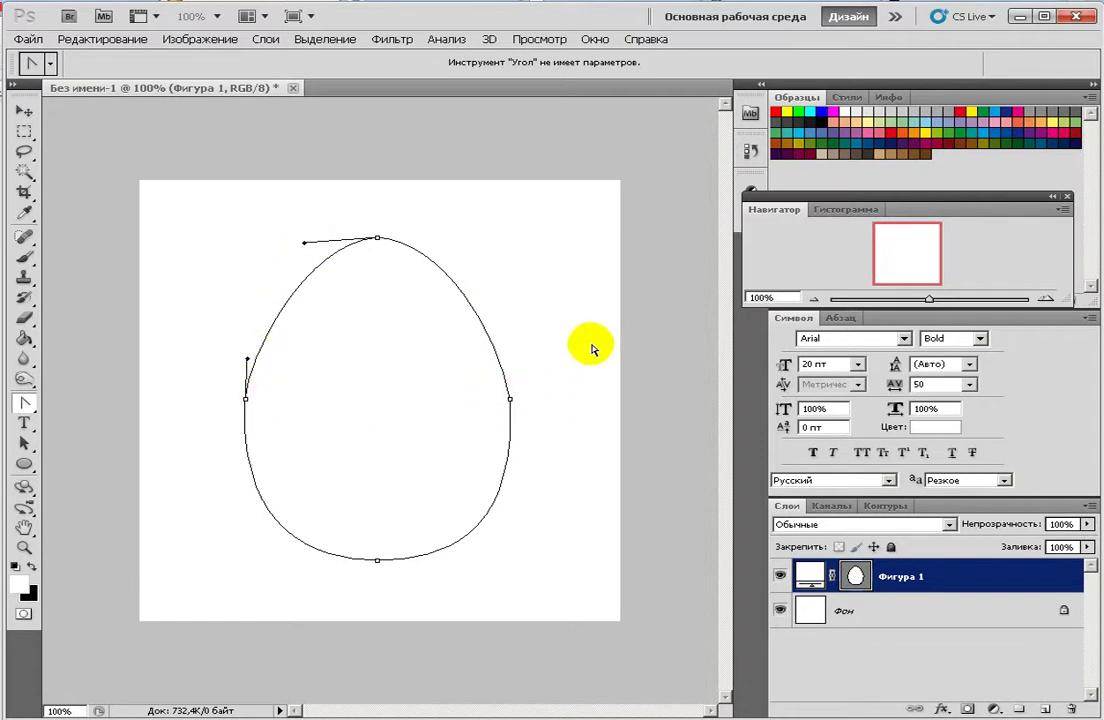
left_click(558, 491)
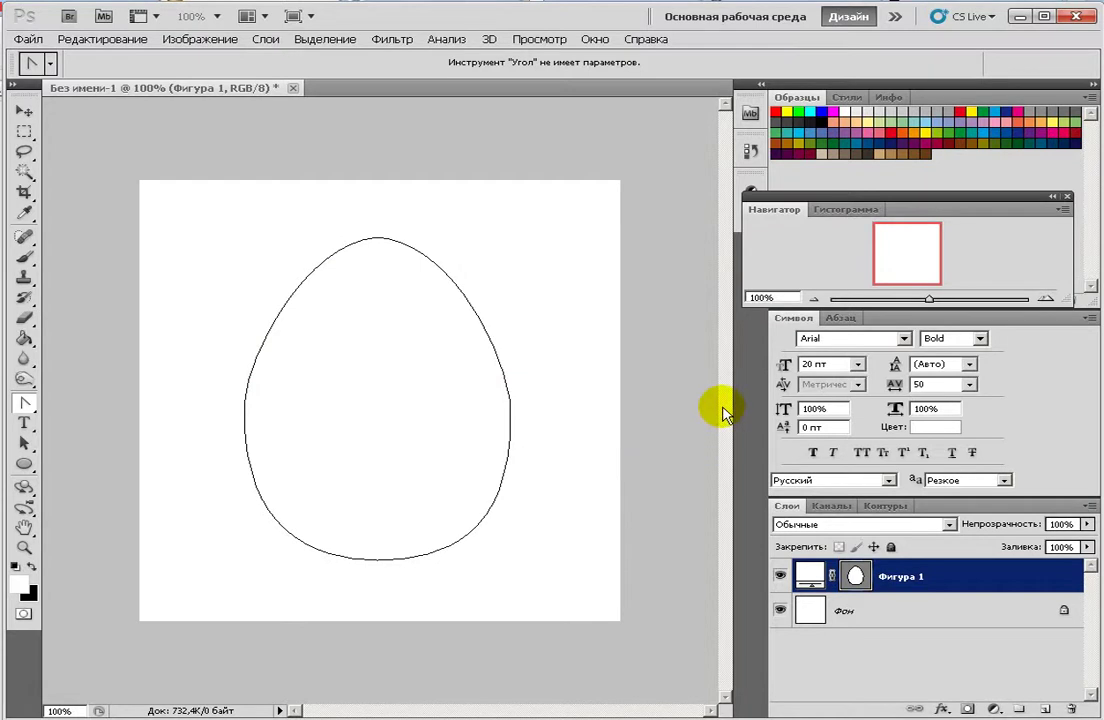
Step: Pull the lower handles of both side anchors slightly further outward to round out the egg's base
left_click_drag(507, 456, 527, 470)
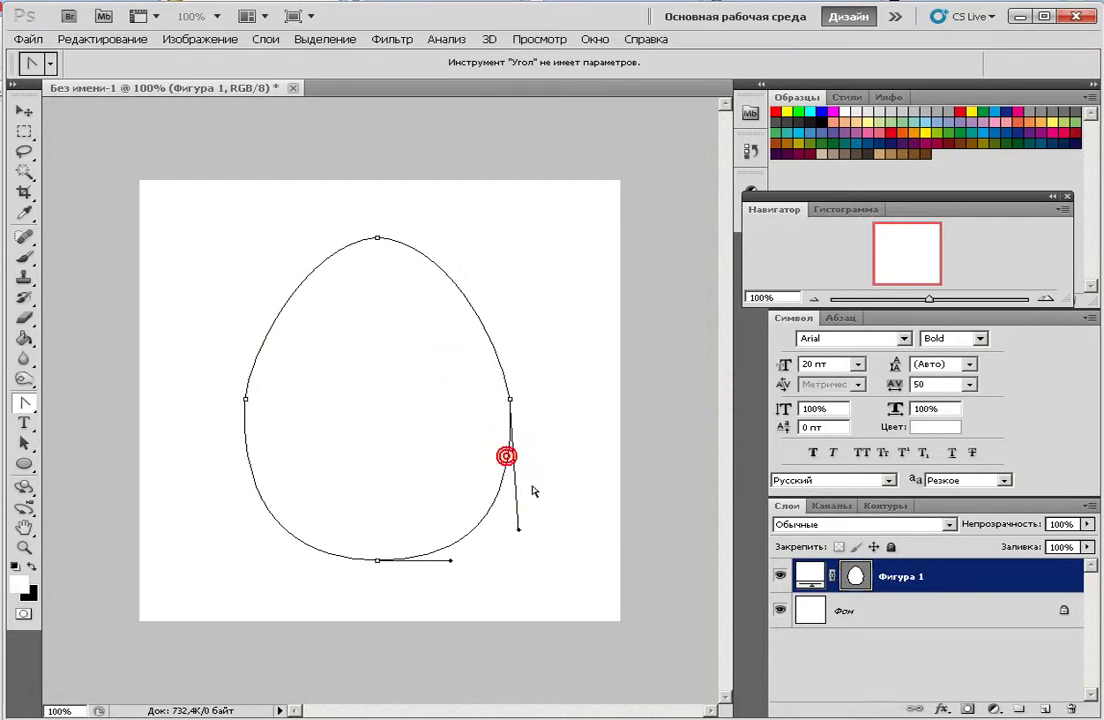
left_click_drag(517, 525, 521, 532)
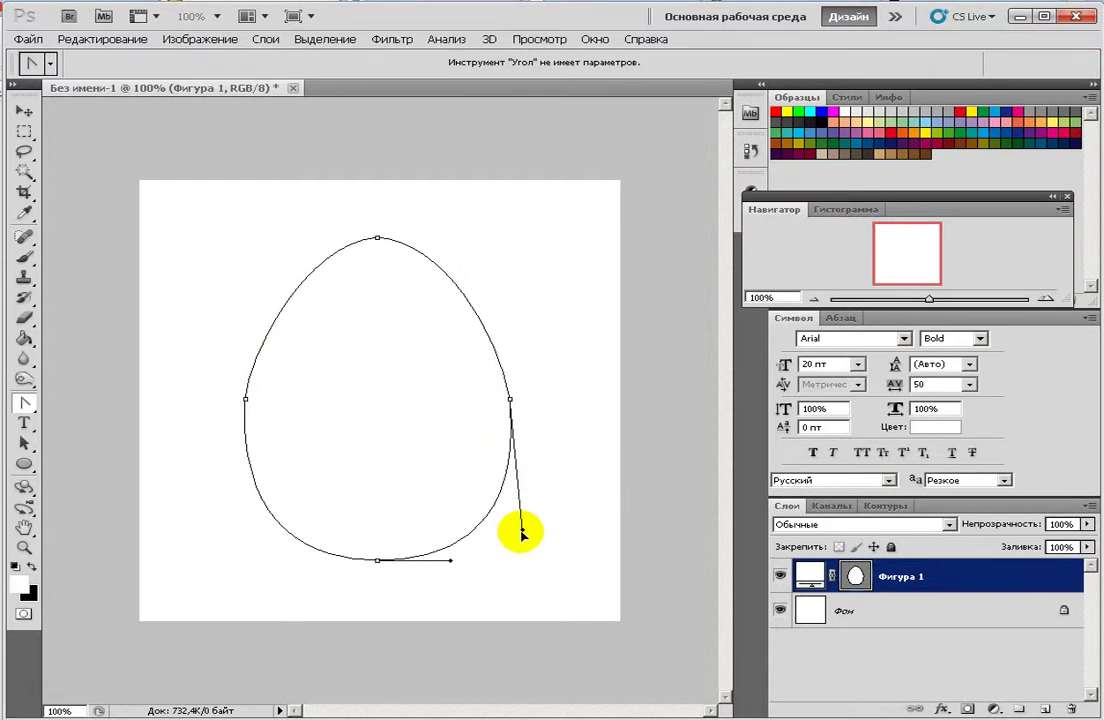
left_click(244, 451)
left_click_drag(238, 515, 229, 525)
left_click(531, 403)
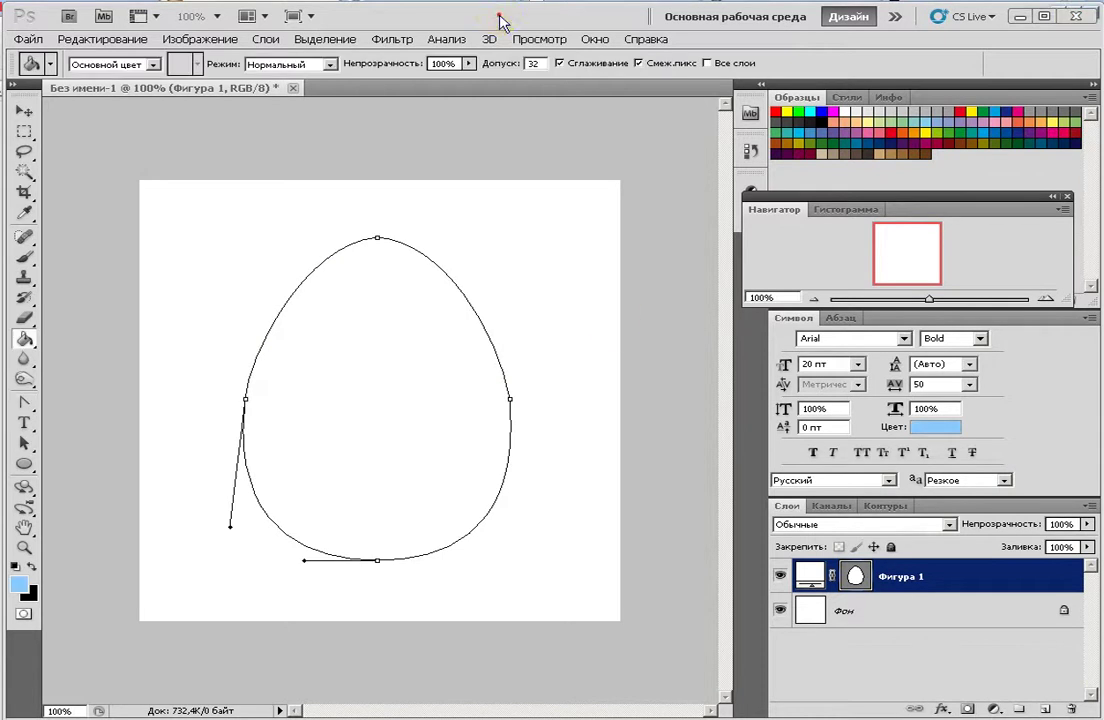
Step: Fill the background layer with light blue #93cdff using the Paint Bucket tool
left_click(498, 15)
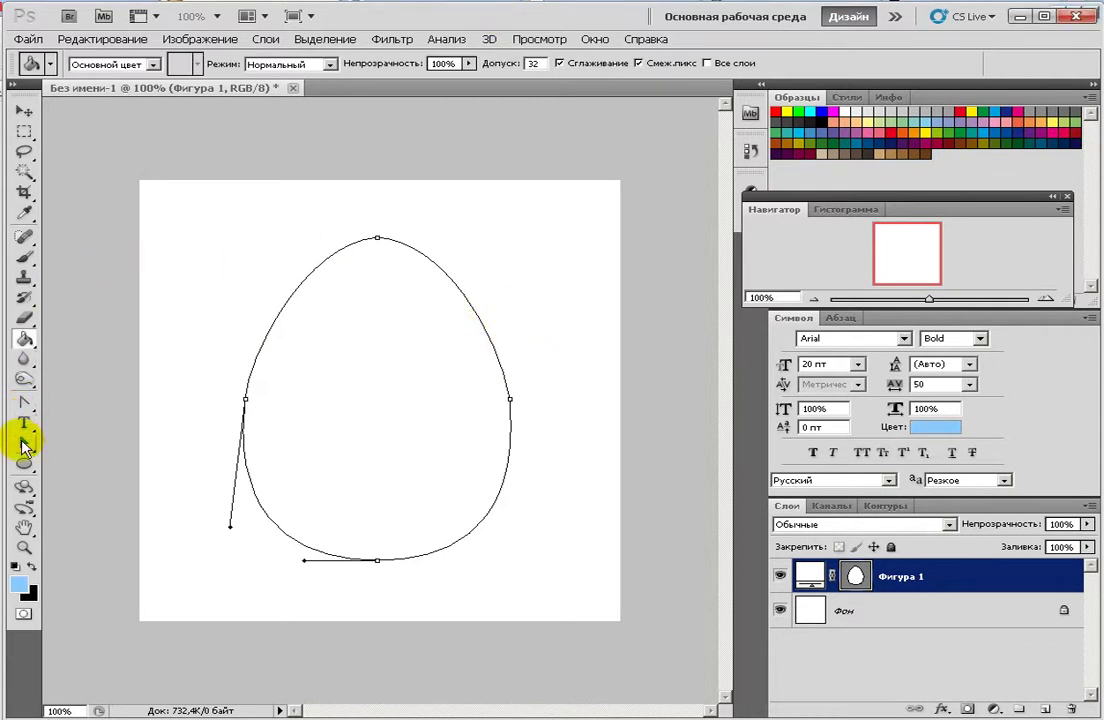
left_click(25, 443)
left_click(883, 607)
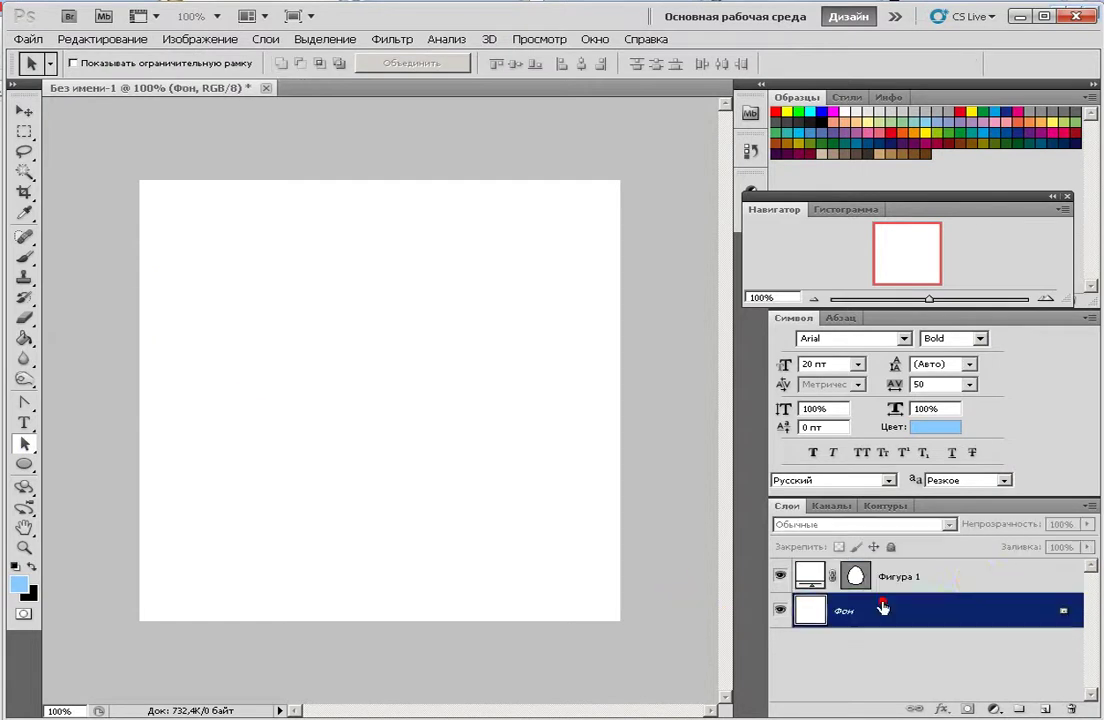
left_click(18, 580)
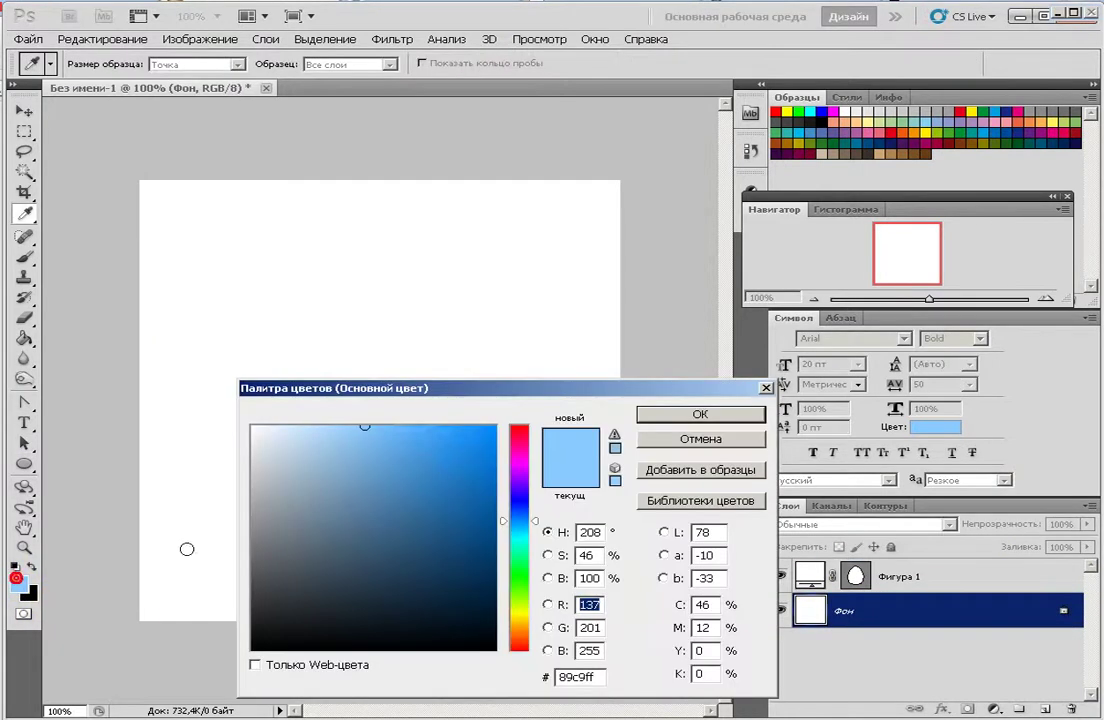
mouse_move(365, 427)
left_mouse_down()
mouse_move(396, 426)
mouse_move(357, 416)
left_mouse_up()
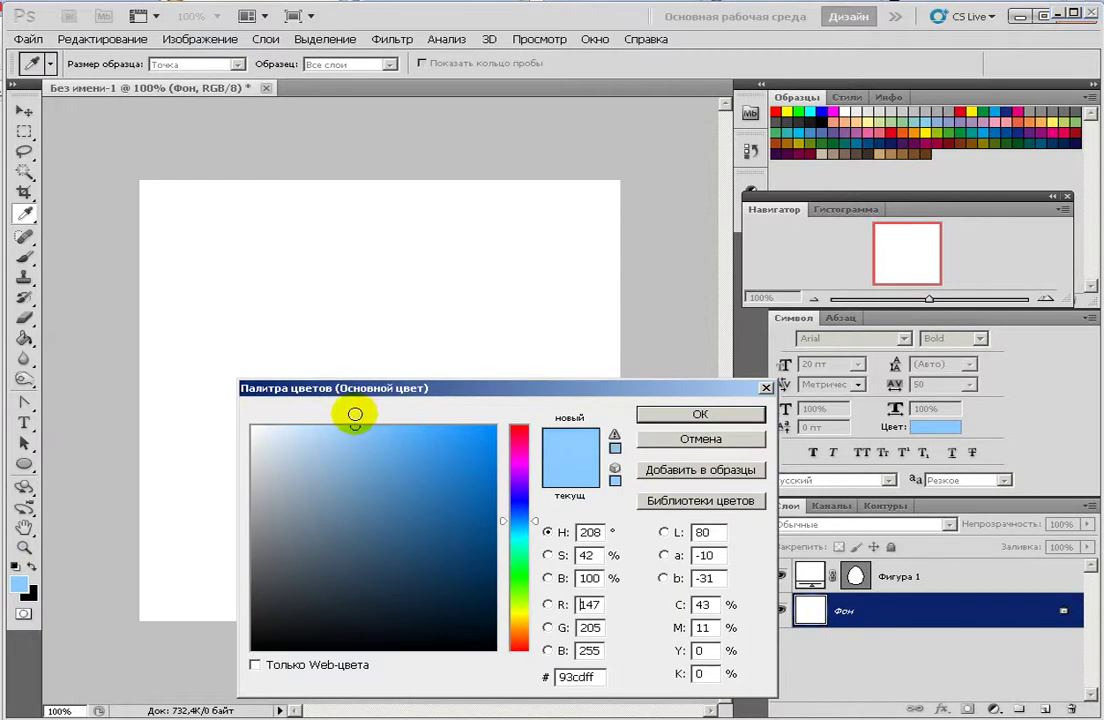
left_click(657, 415)
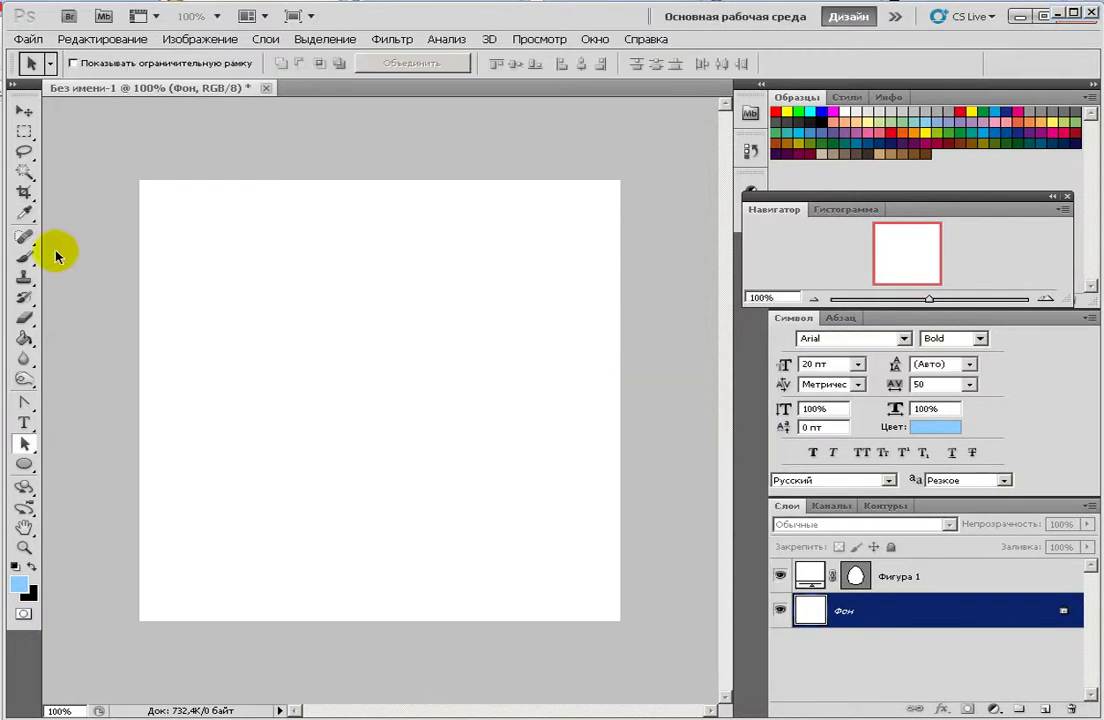
left_click(24, 338)
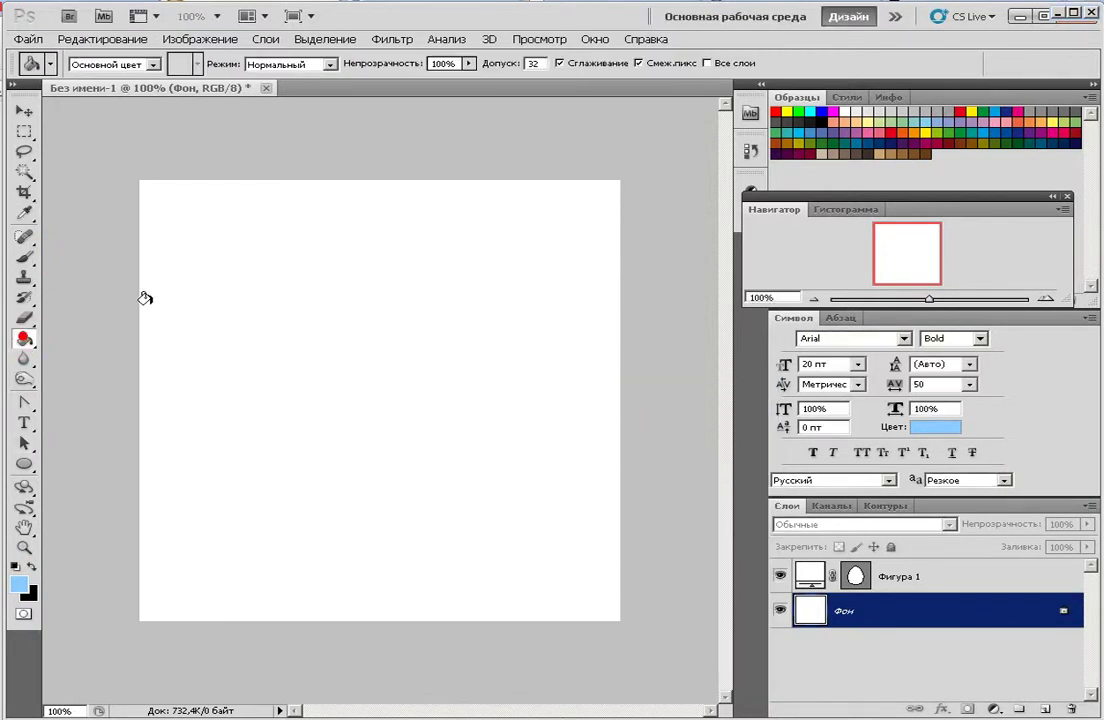
left_click(171, 248)
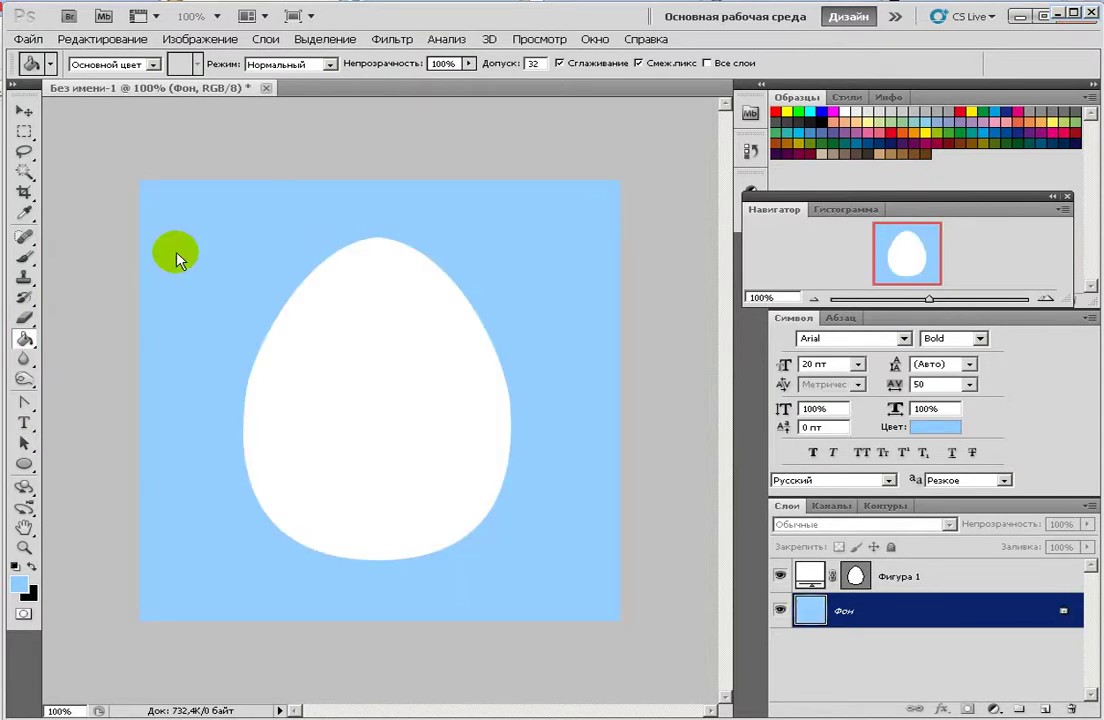
Step: Add a Gradient Overlay effect to the egg shape layer, keeping the egg in view beside the style settings
left_click(925, 576)
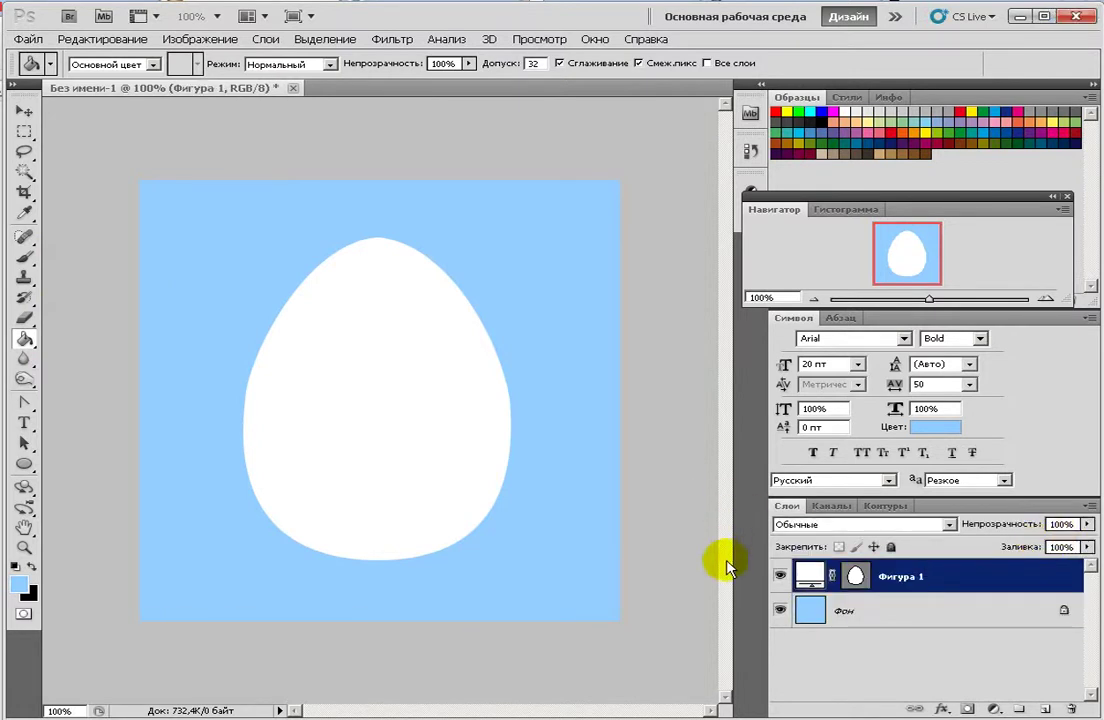
double_click(937, 571)
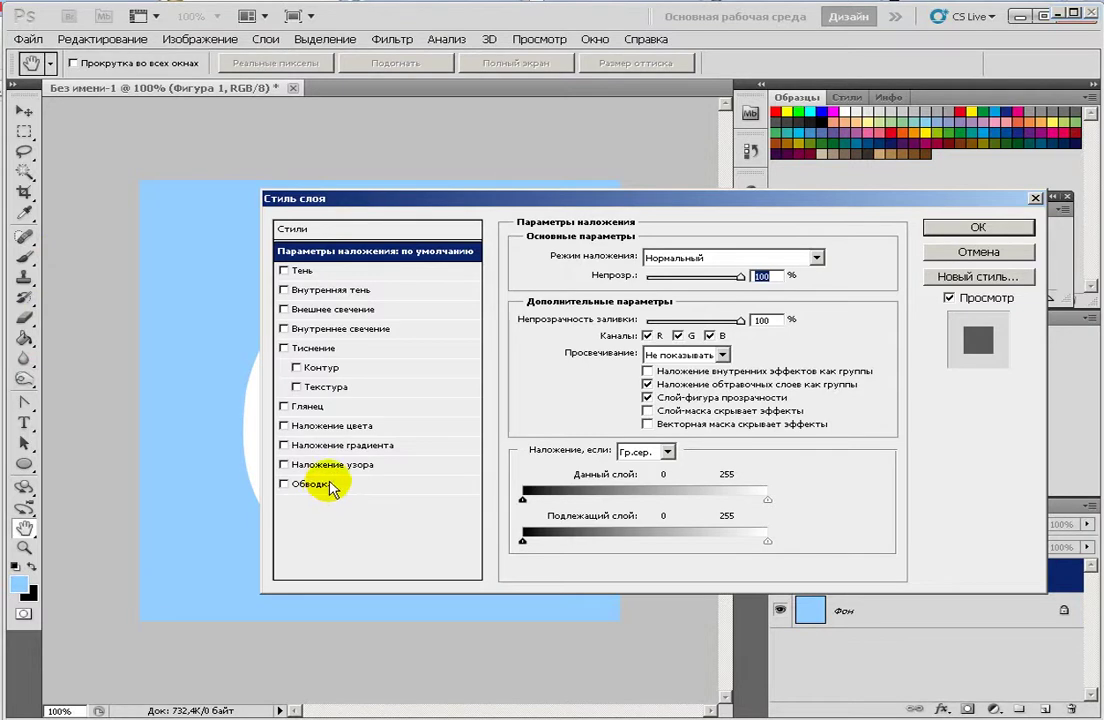
left_click(312, 445)
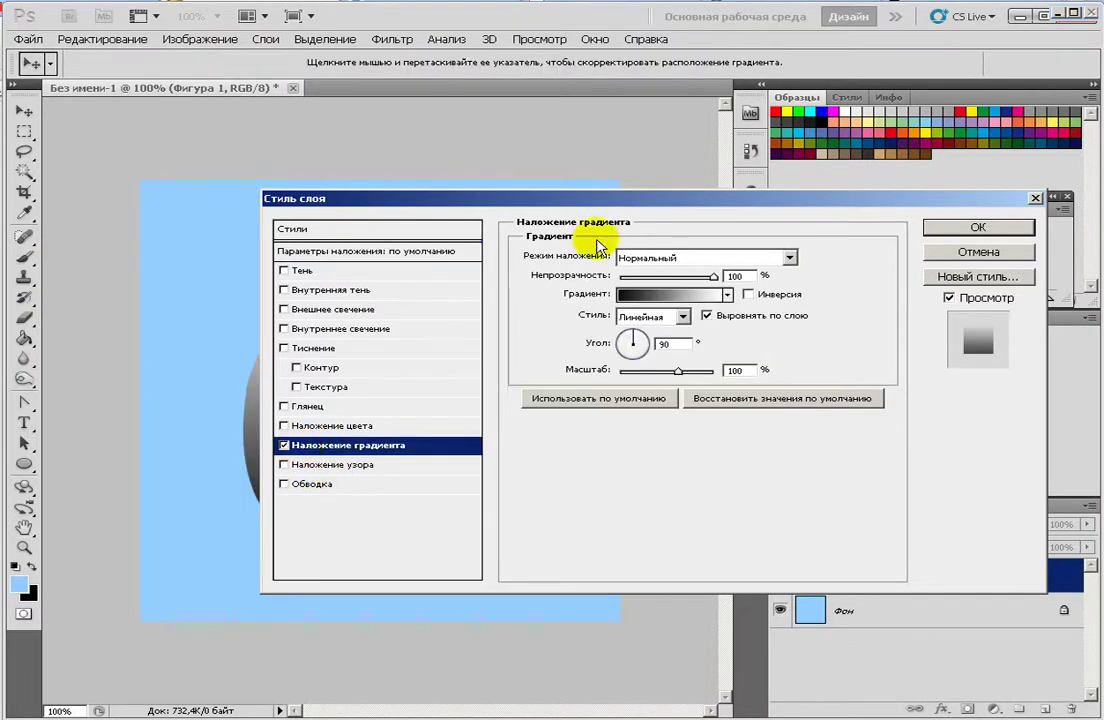
left_click_drag(574, 204, 400, 45)
left_click_drag(757, 210, 758, 211)
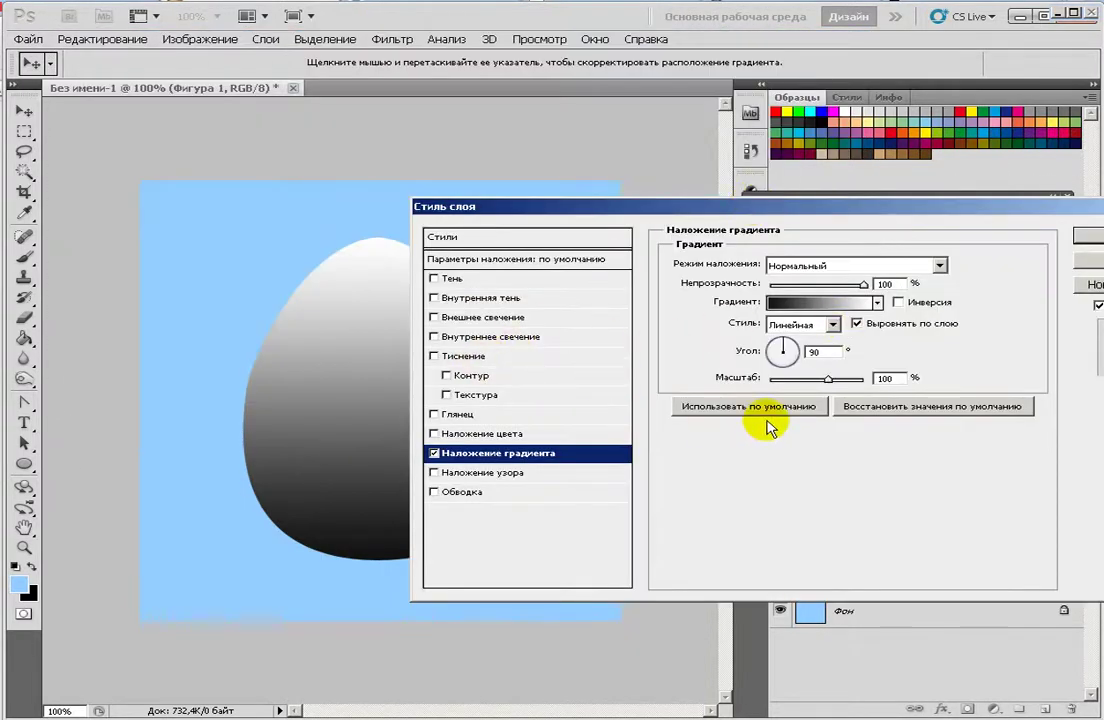
Step: Change the overlay gradient's black color stop to bright yellow #fcff00
left_click(808, 301)
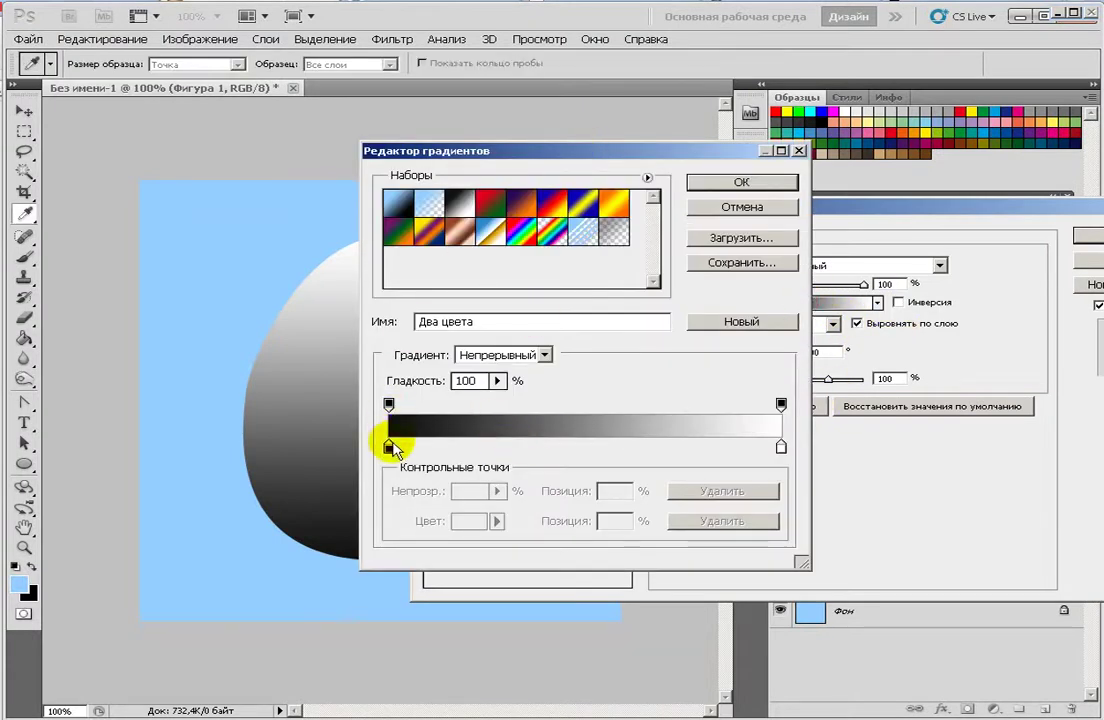
left_click(390, 447)
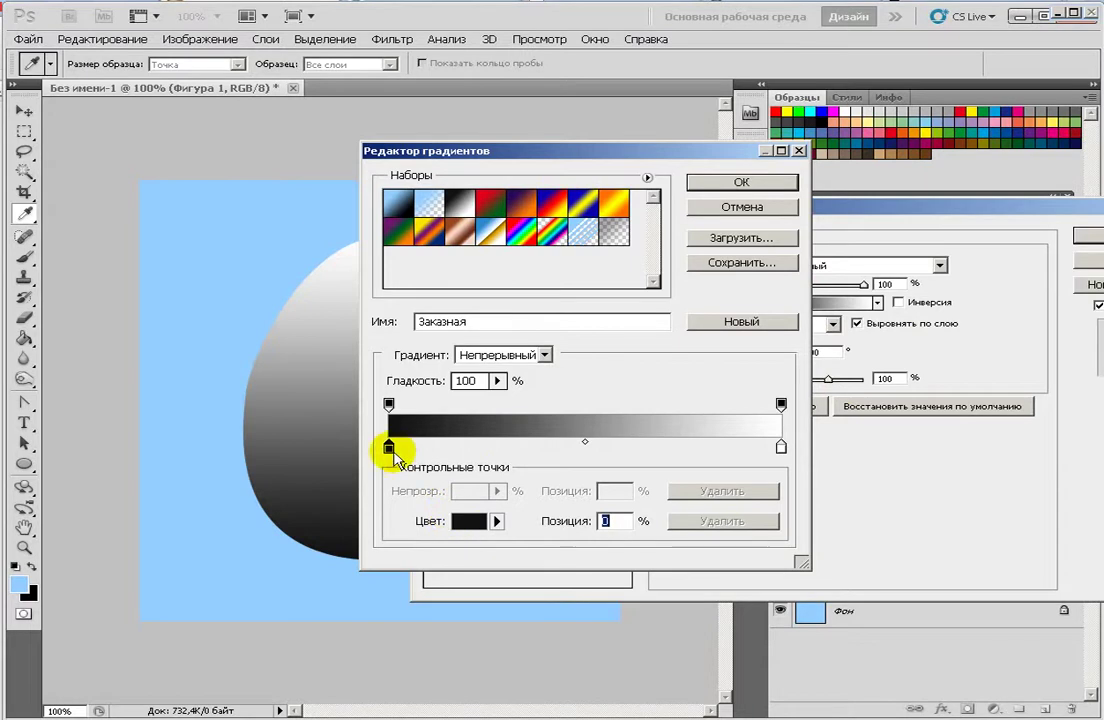
left_click(467, 521)
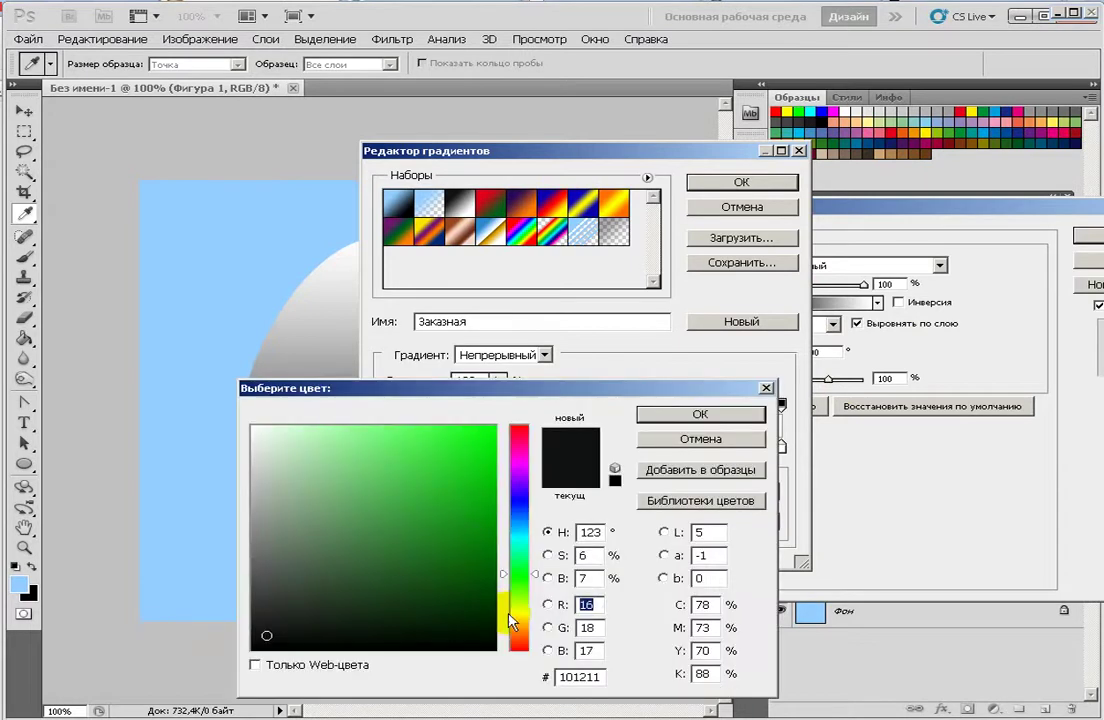
left_click(518, 612)
left_click_drag(471, 516, 500, 422)
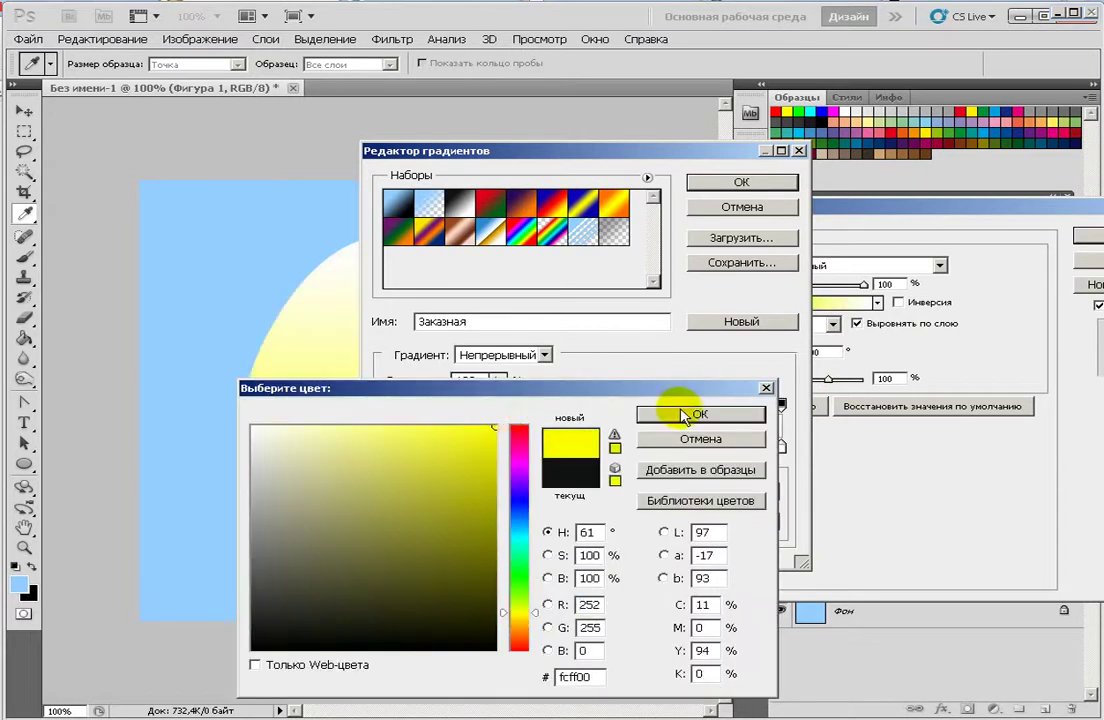
left_click(672, 414)
Step: Change the gradient's white color stop to pale yellow #fffe9c and apply the gradient overlay to the egg
left_click(781, 404)
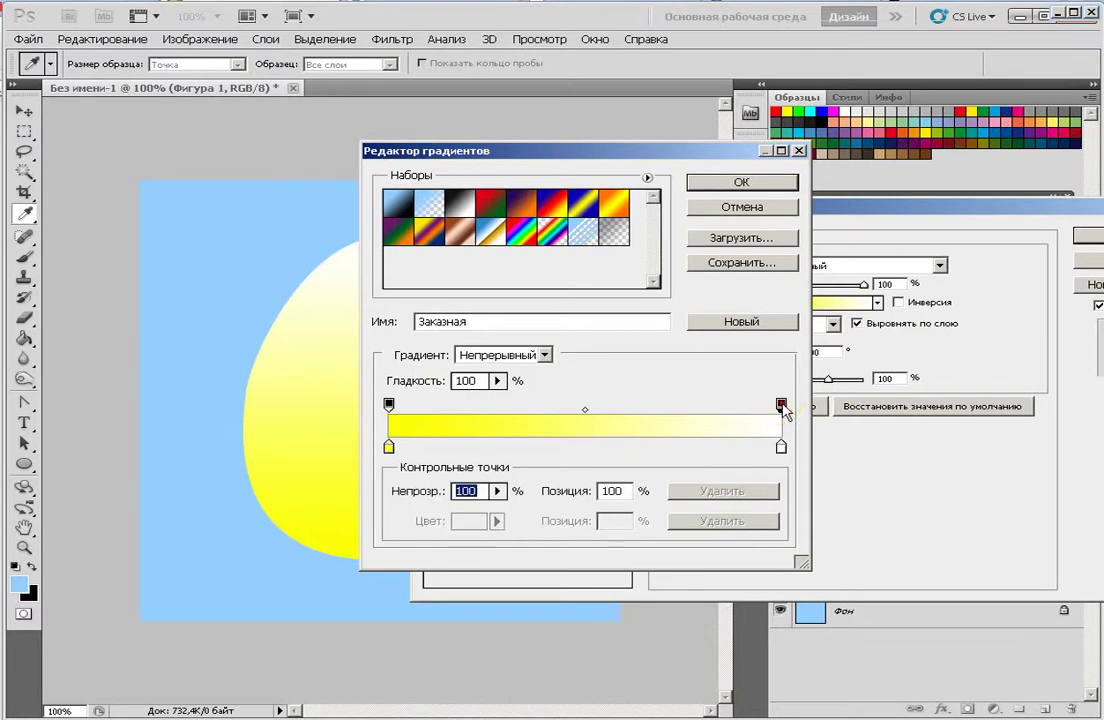
left_click(780, 447)
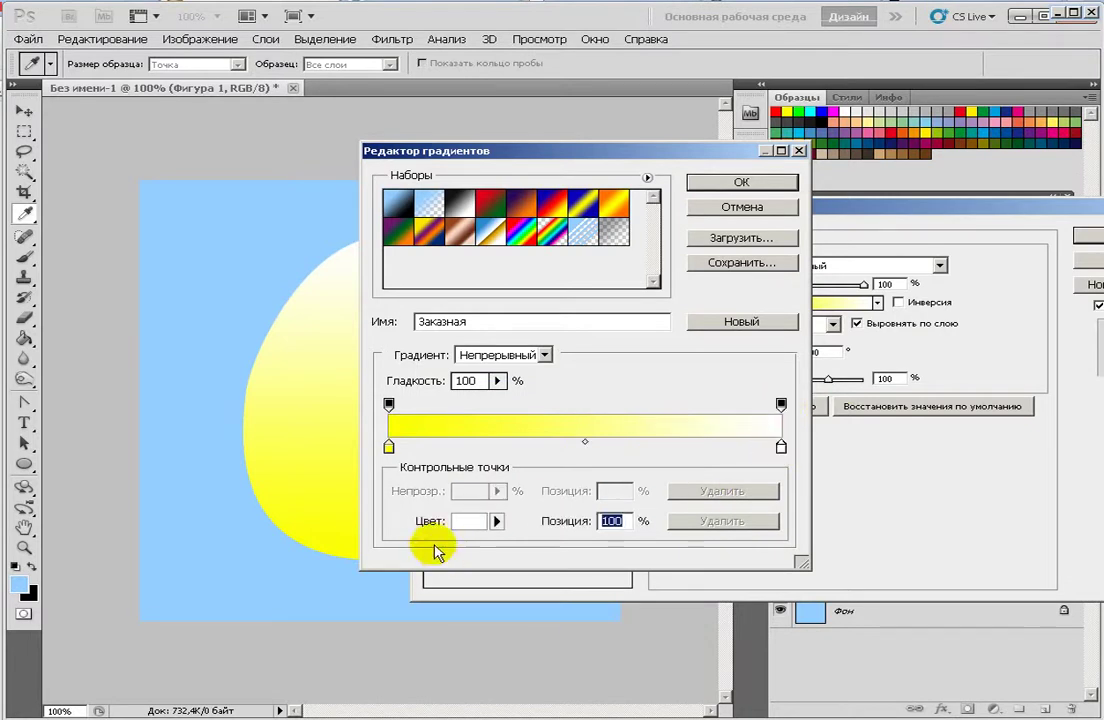
left_click(468, 521)
left_click(521, 613)
mouse_move(466, 477)
left_mouse_down()
mouse_move(429, 434)
mouse_move(372, 416)
mouse_move(346, 425)
left_mouse_up()
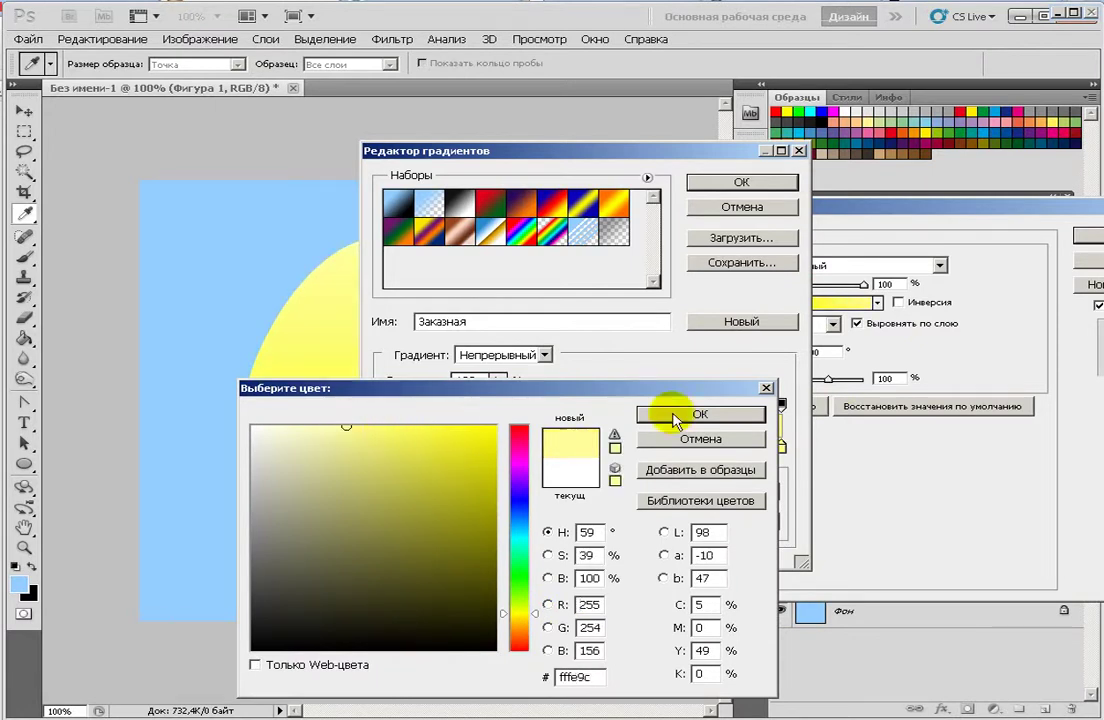
left_click(688, 413)
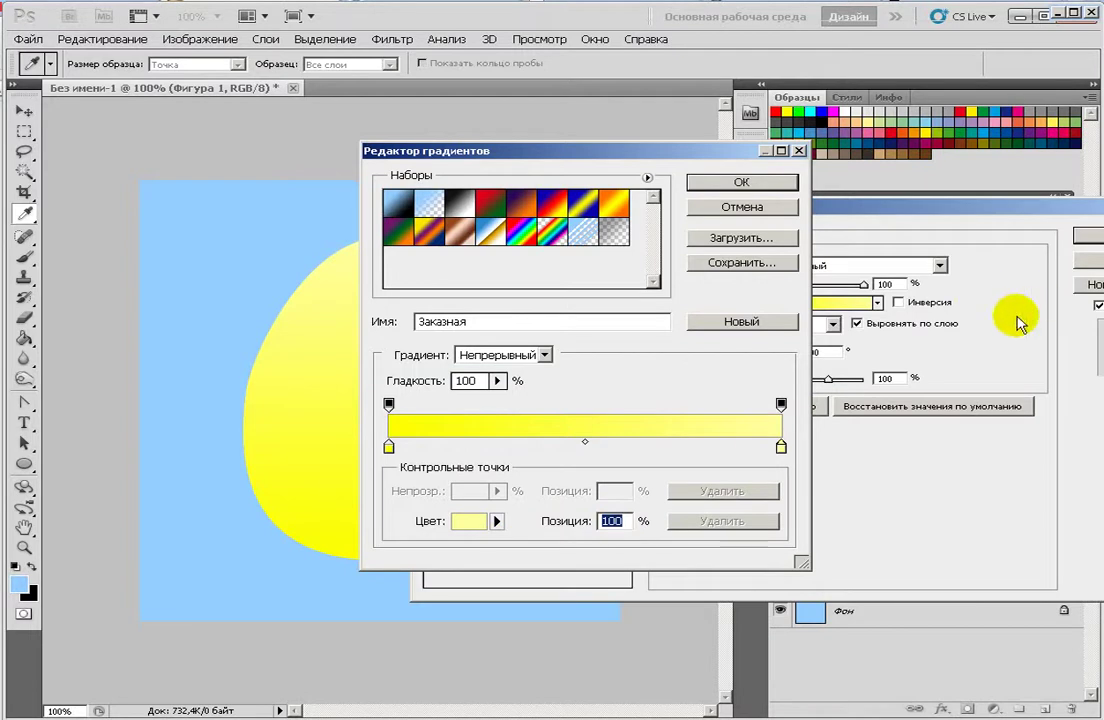
left_click(745, 182)
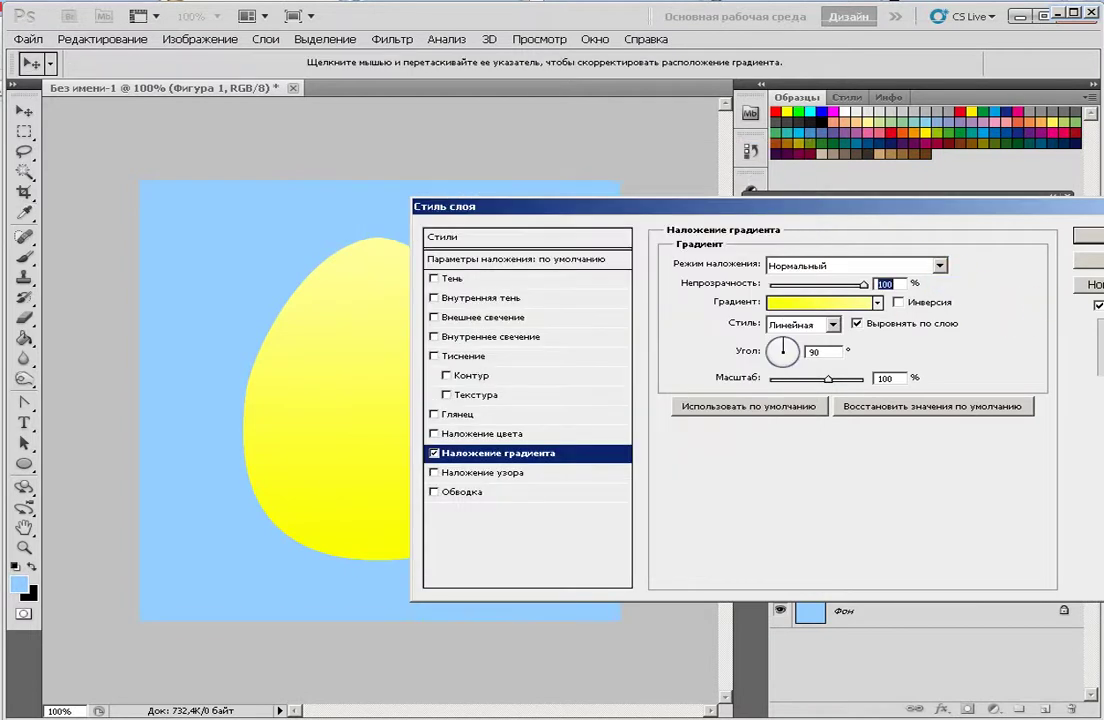
key("Return")
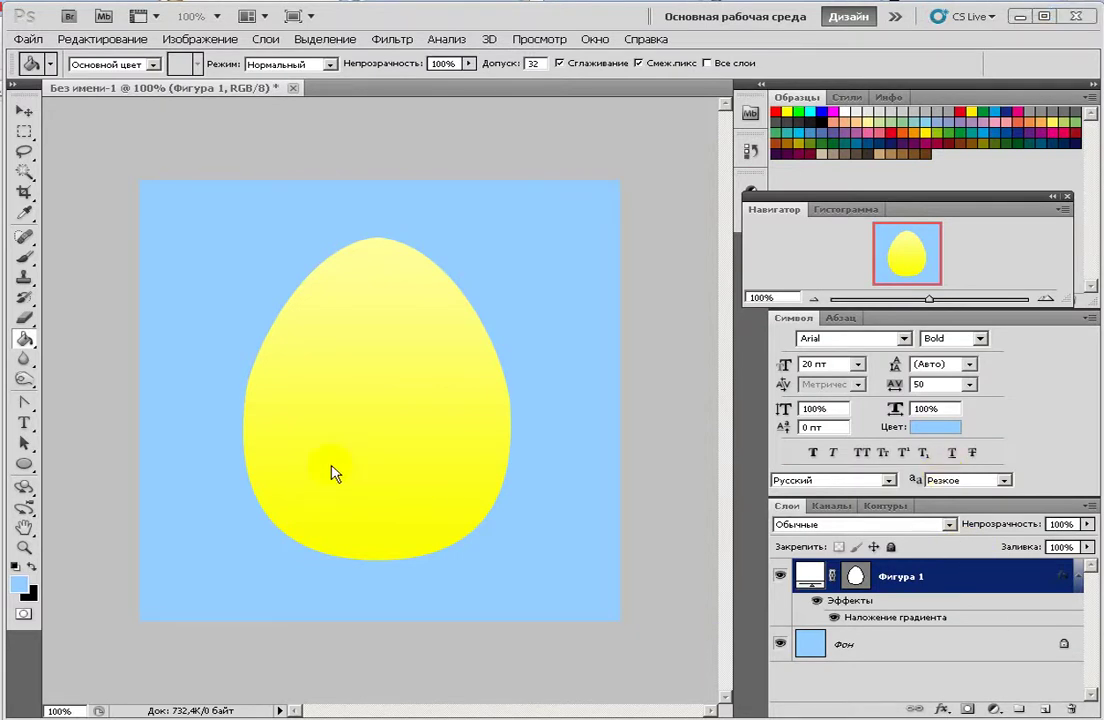
Step: Reopen the egg layer's style settings and add an Inner Glow effect, keeping the egg's base in view
left_click(641, 514)
double_click(940, 580)
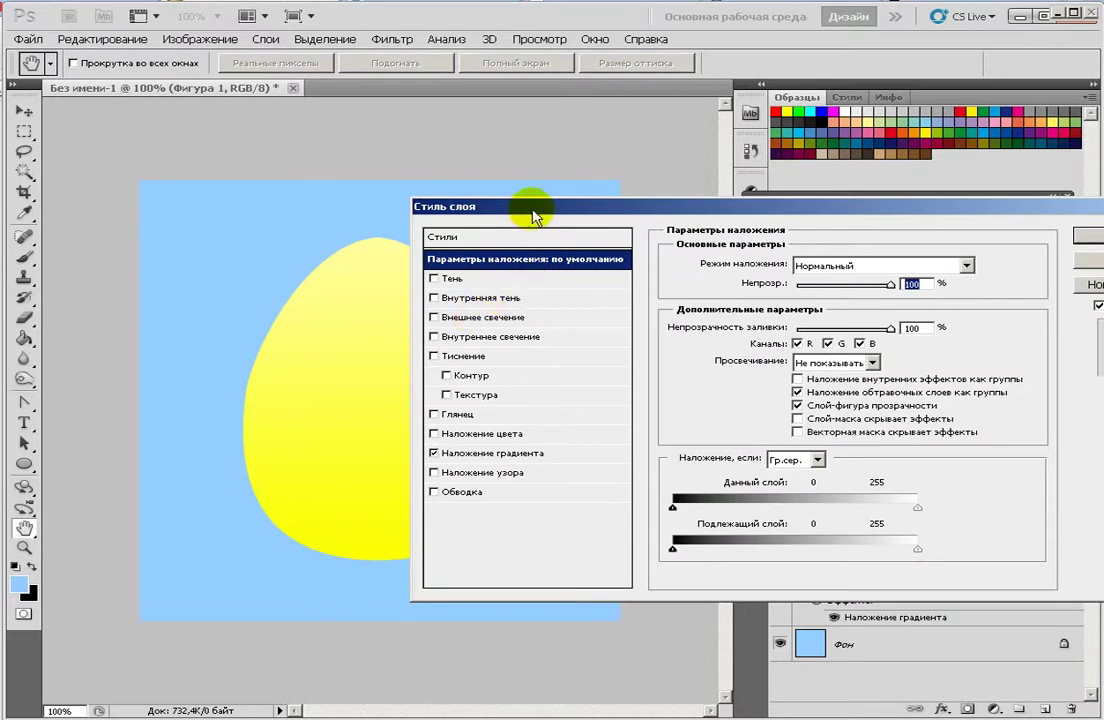
left_click_drag(535, 210, 399, 187)
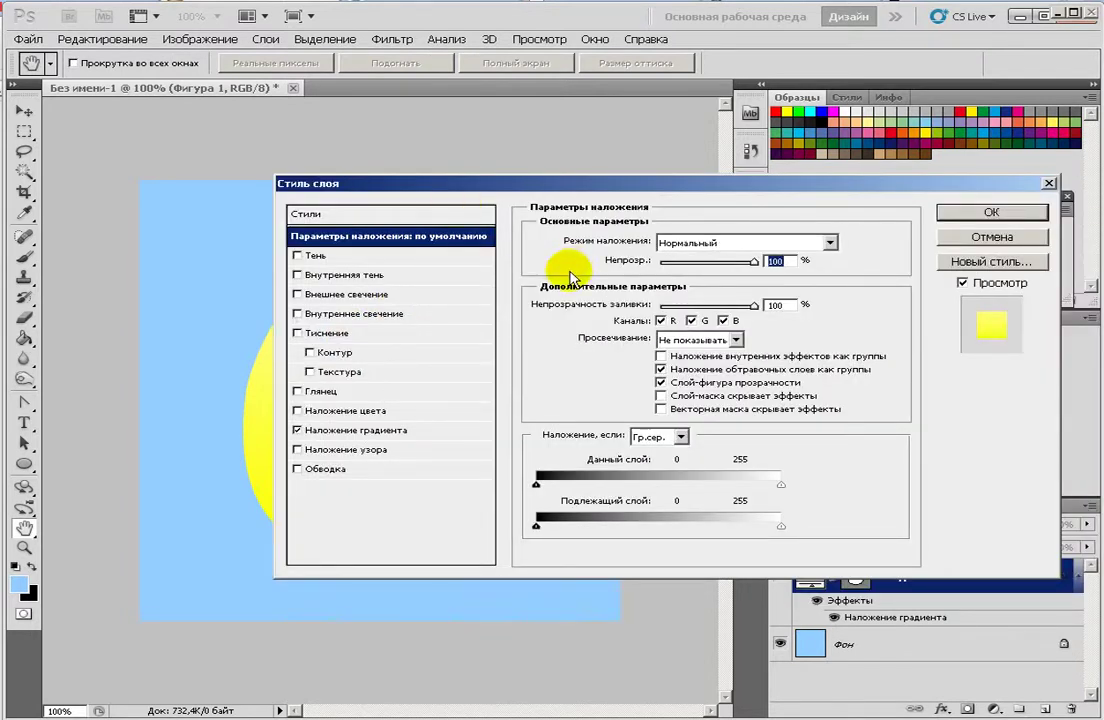
left_click(297, 313)
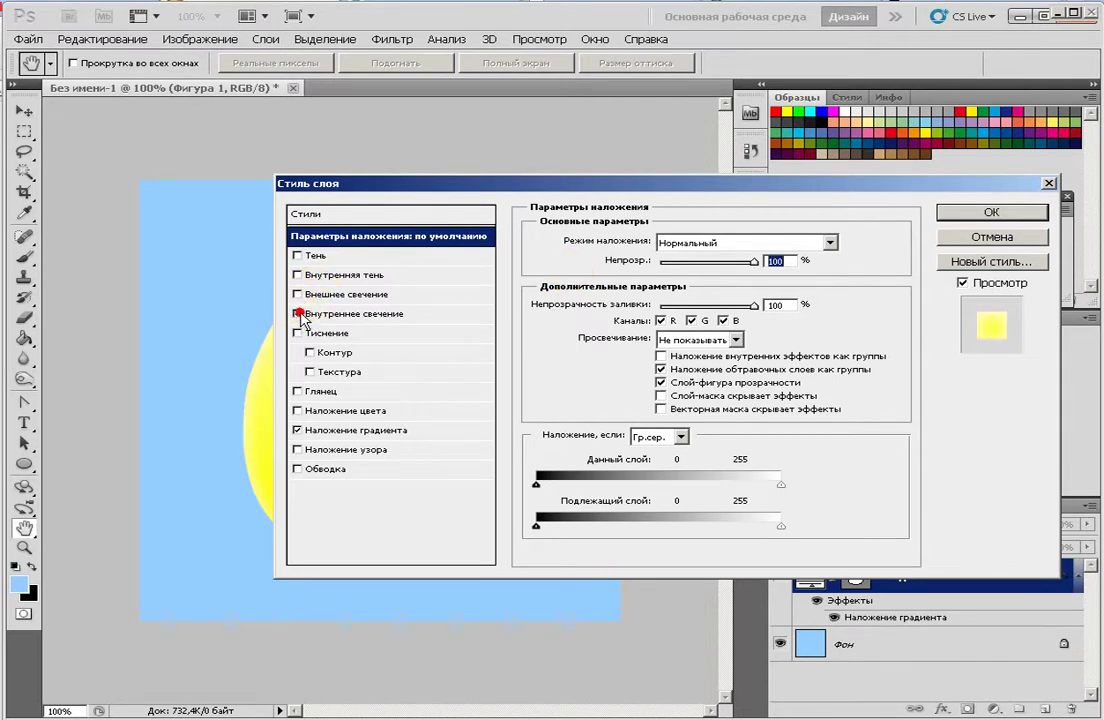
left_click(358, 314)
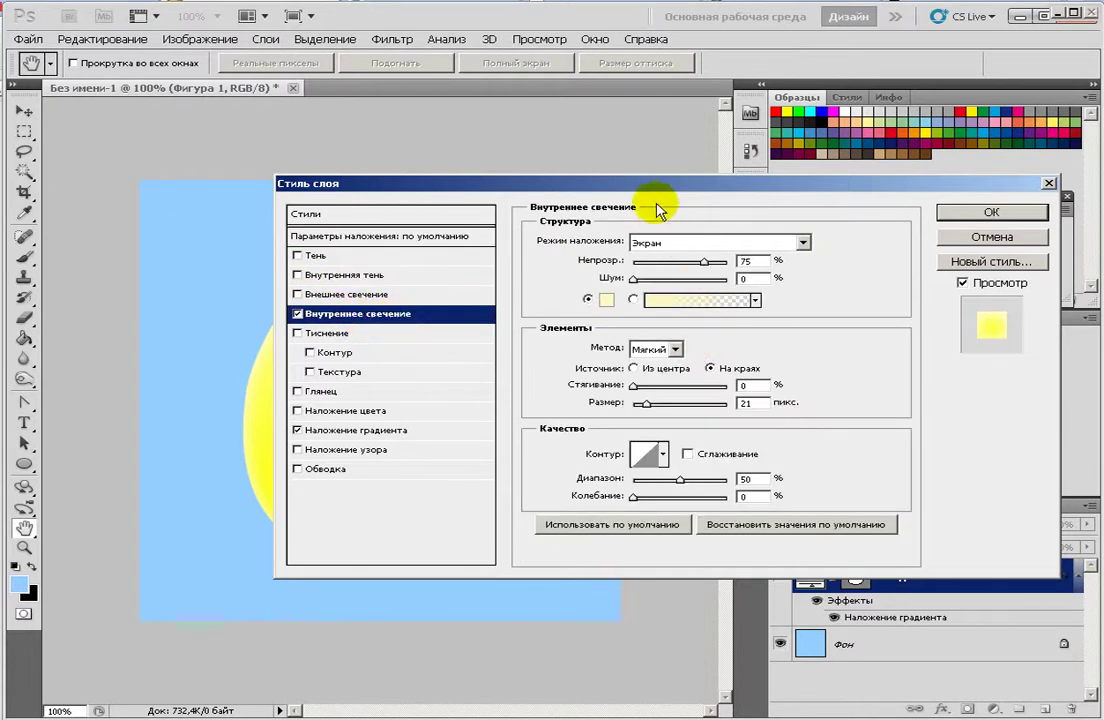
left_click_drag(648, 188, 525, 25)
left_click_drag(591, 20, 585, 24)
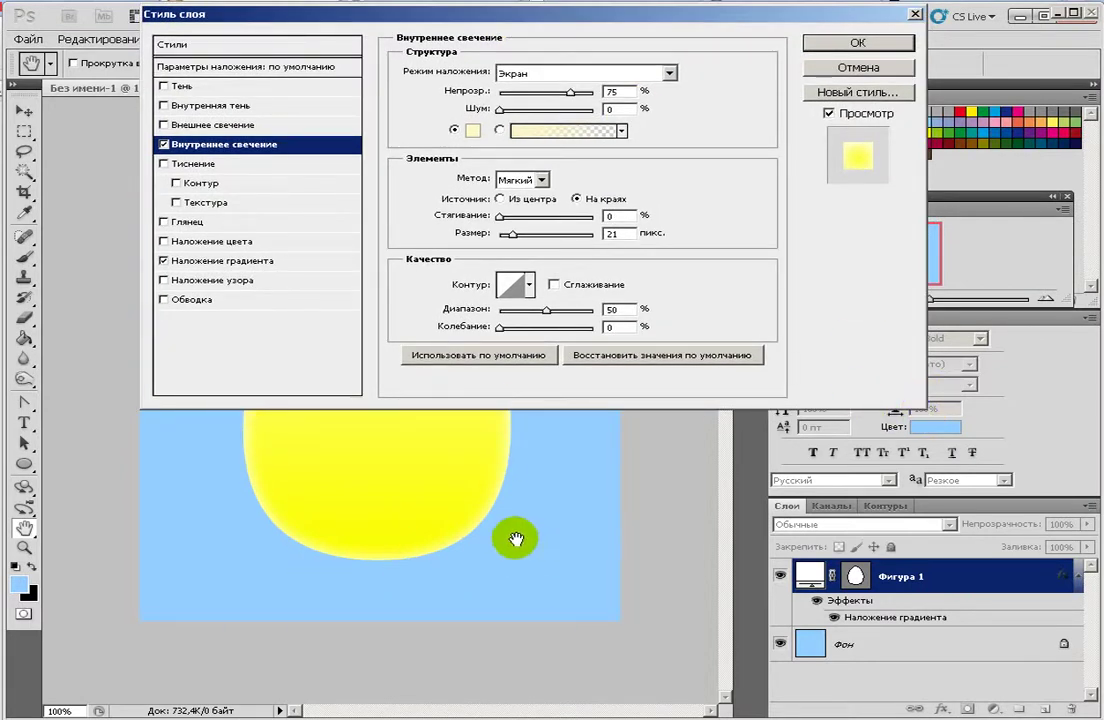
Step: Set the inner glow to 80% opacity, 10% choke and a size of 24 px
mouse_move(512, 237)
left_mouse_down()
mouse_move(515, 217)
mouse_move(505, 217)
mouse_move(528, 234)
left_mouse_up()
mouse_move(570, 92)
left_mouse_down()
mouse_move(605, 97)
mouse_move(583, 94)
left_mouse_up()
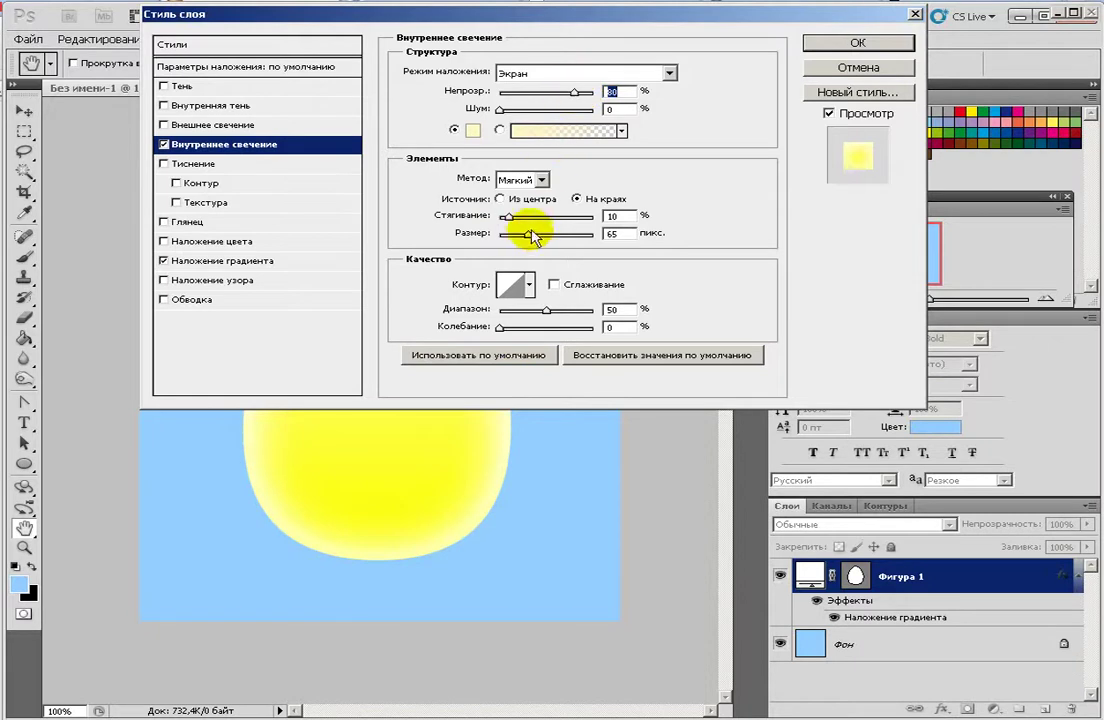
left_click_drag(526, 234, 514, 236)
left_click_drag(557, 23, 665, 193)
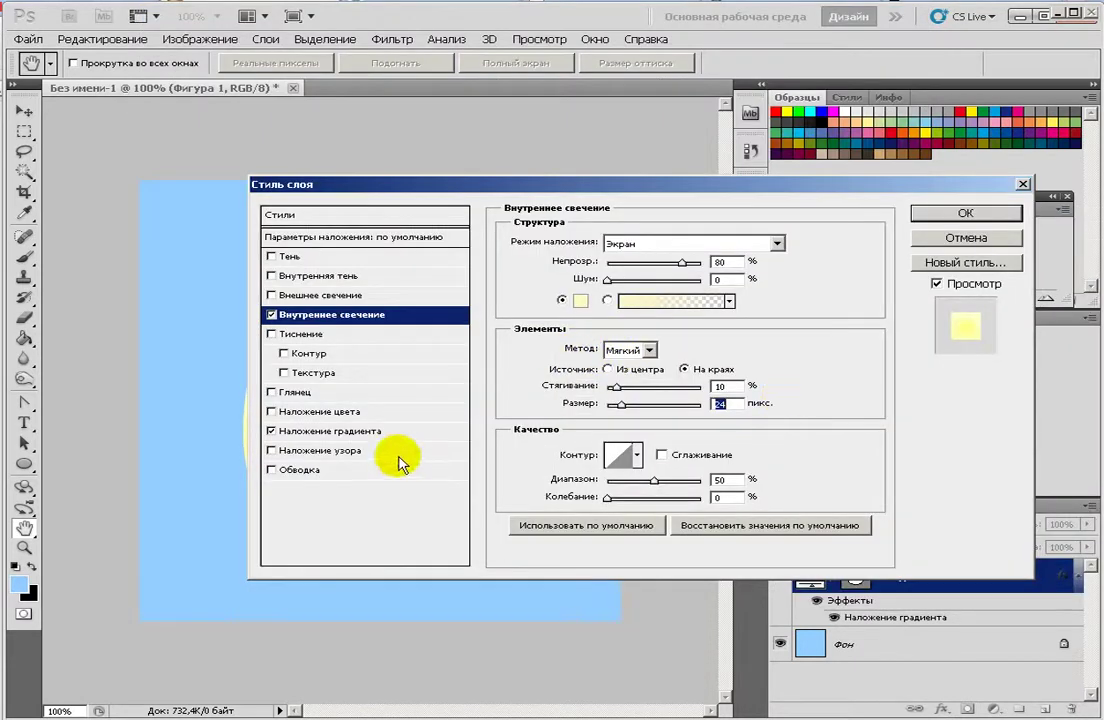
Step: Add an Inner Shadow effect to the egg and set its angle to -90°
left_click(272, 277)
left_click_drag(438, 192, 658, 197)
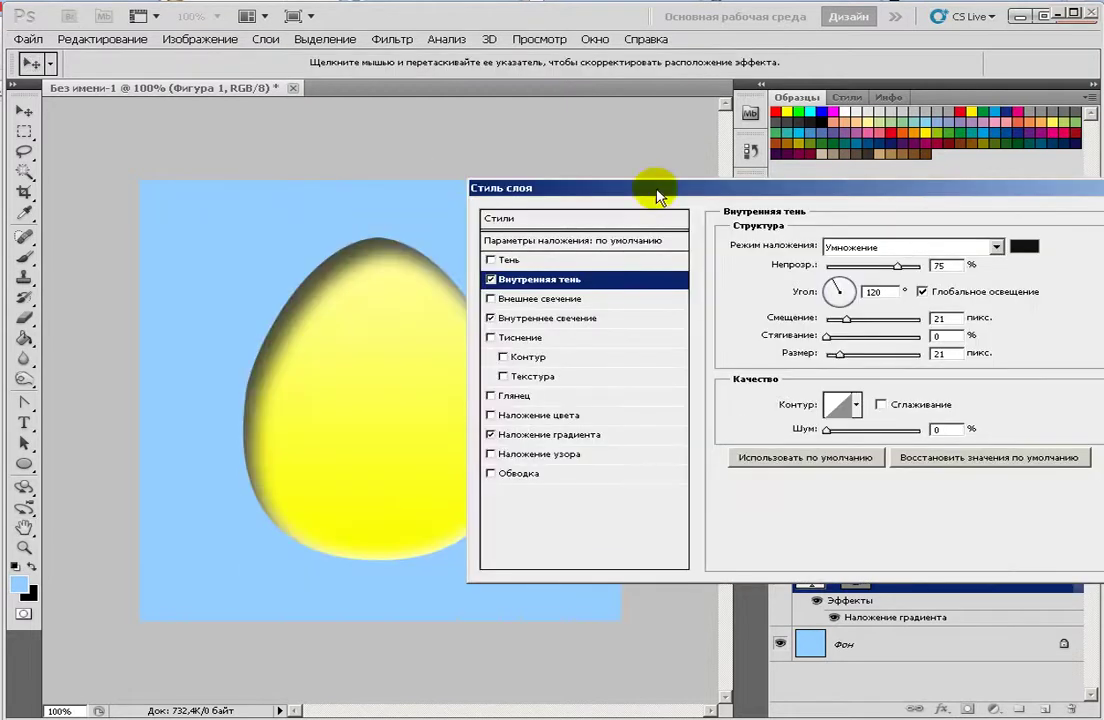
left_click(880, 291)
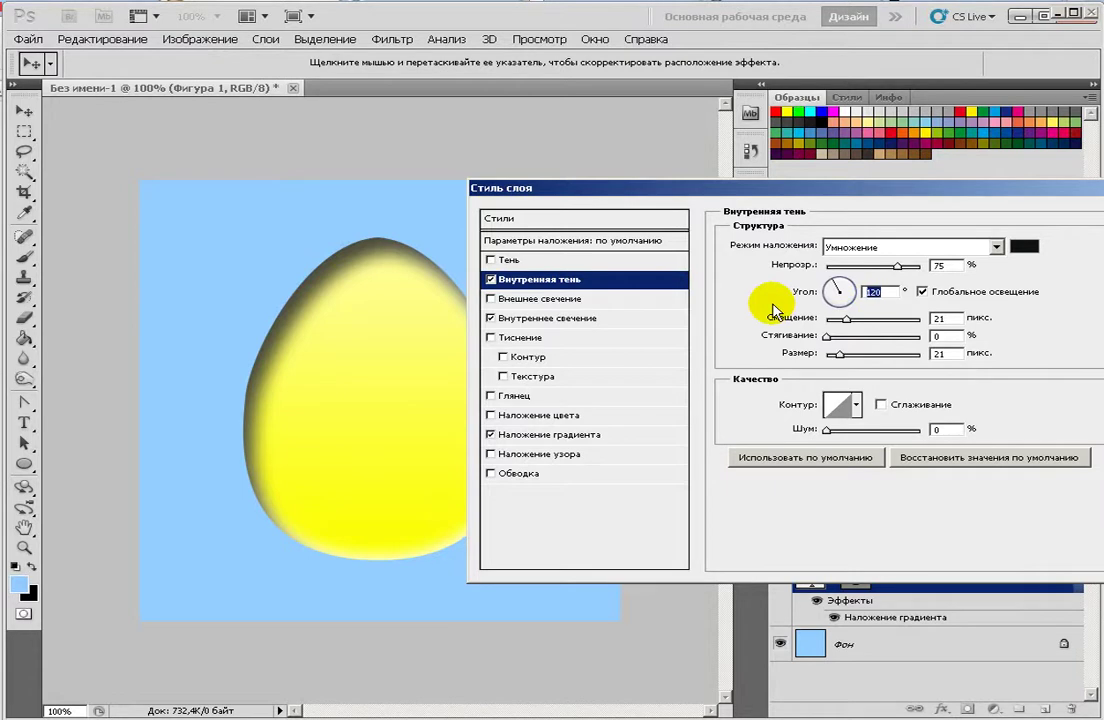
type("-90")
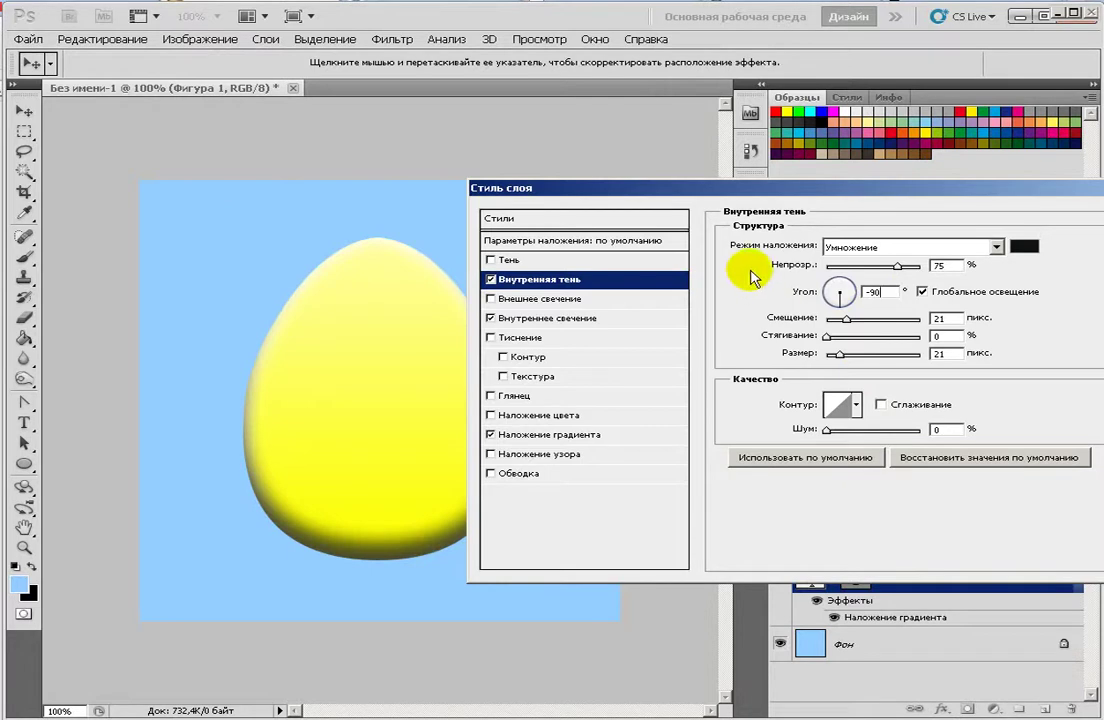
Step: Set the inner shadow to 66% opacity, 34 px distance and 125 px size, and apply the layer style
left_click_drag(845, 357, 868, 360)
left_click_drag(846, 319, 858, 318)
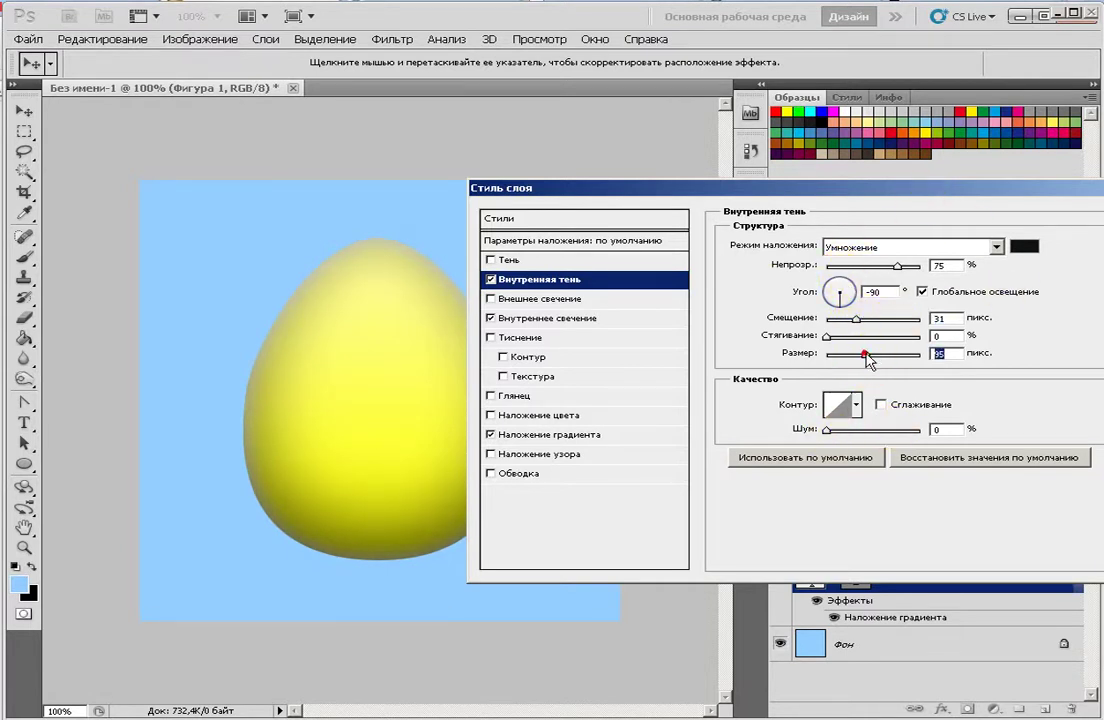
left_click_drag(866, 355, 877, 358)
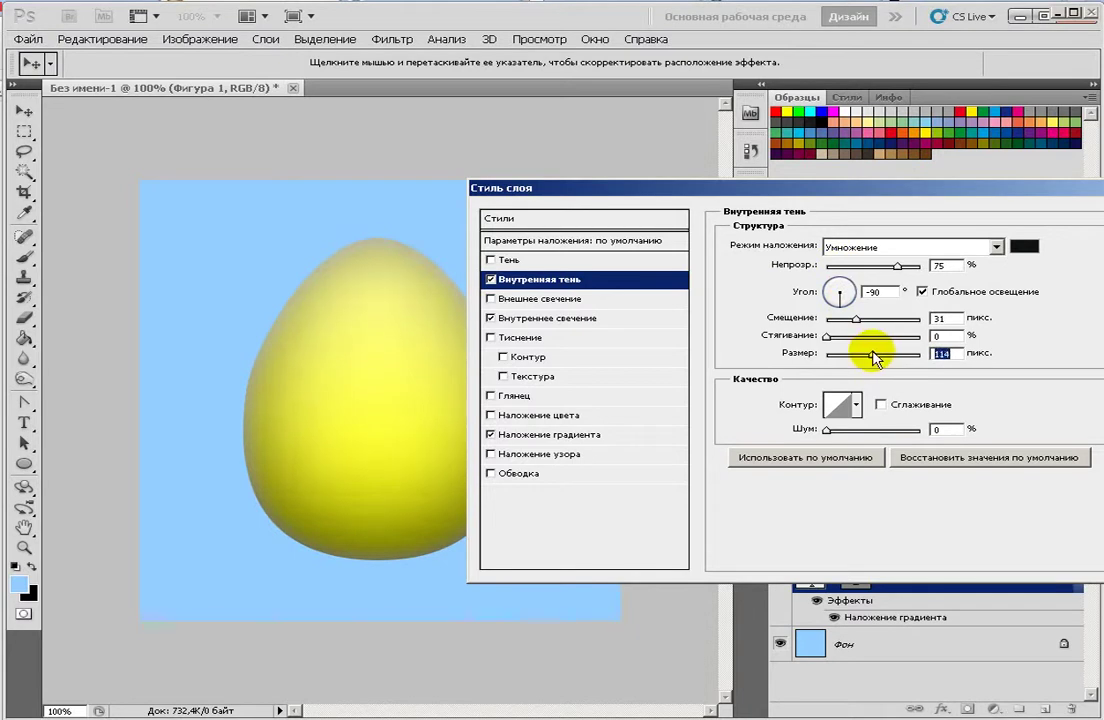
left_click_drag(821, 190, 956, 240)
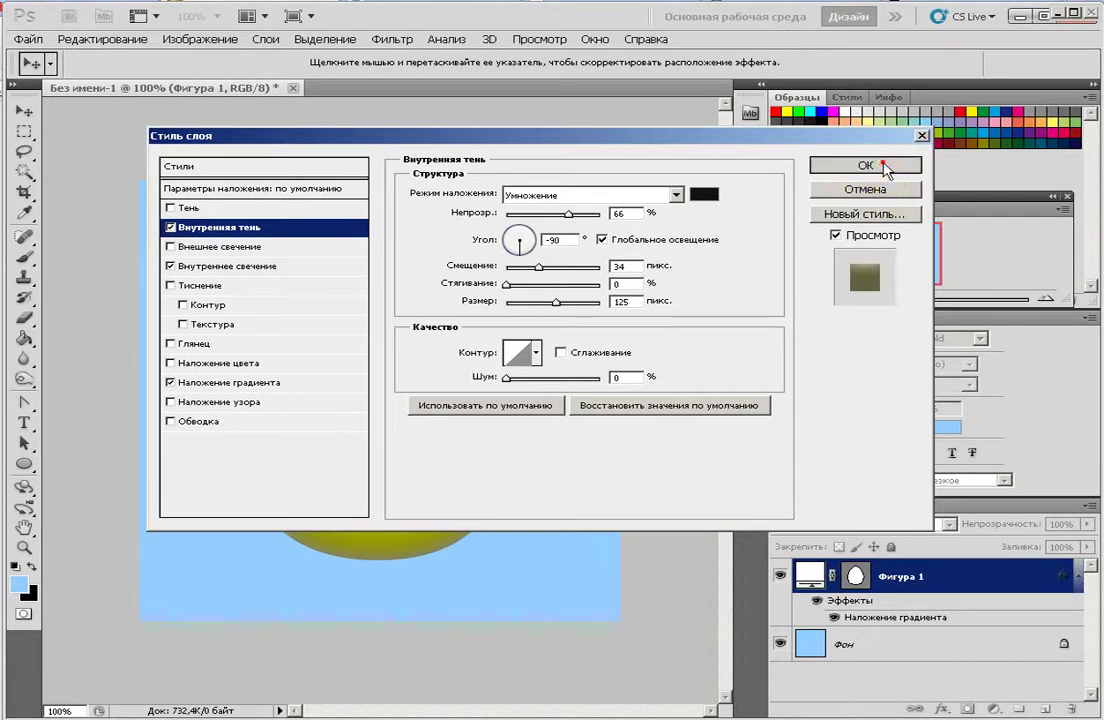
left_click(855, 165)
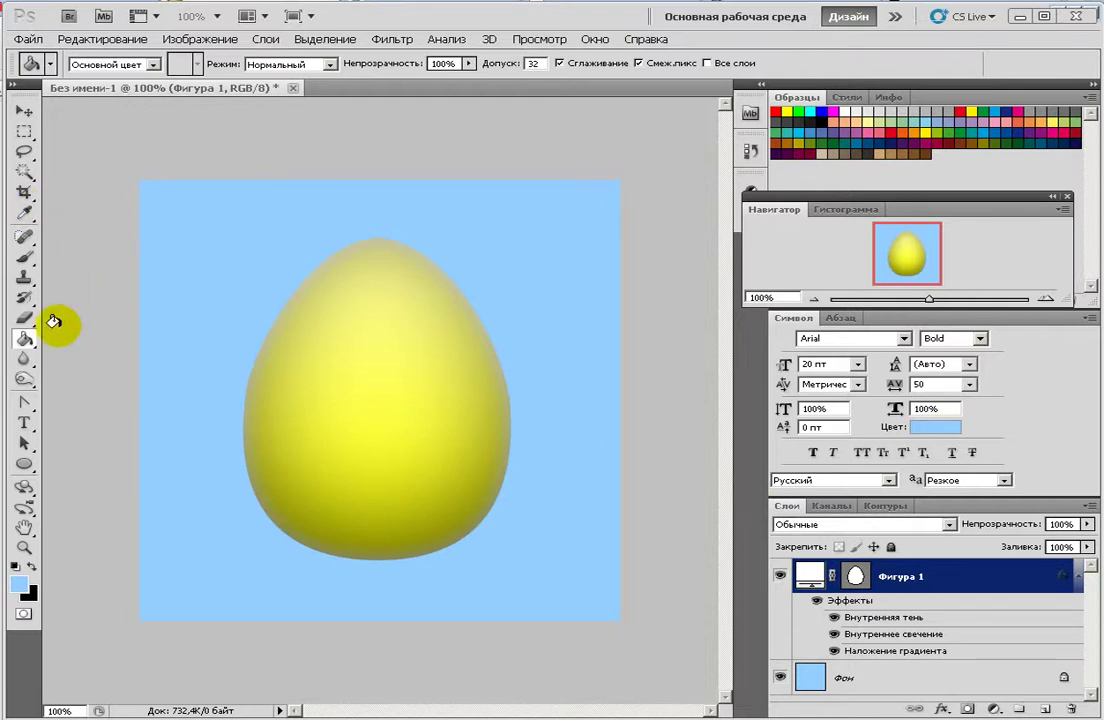
Step: Open the Preset Manager and display the custom shapes set
left_click(26, 460)
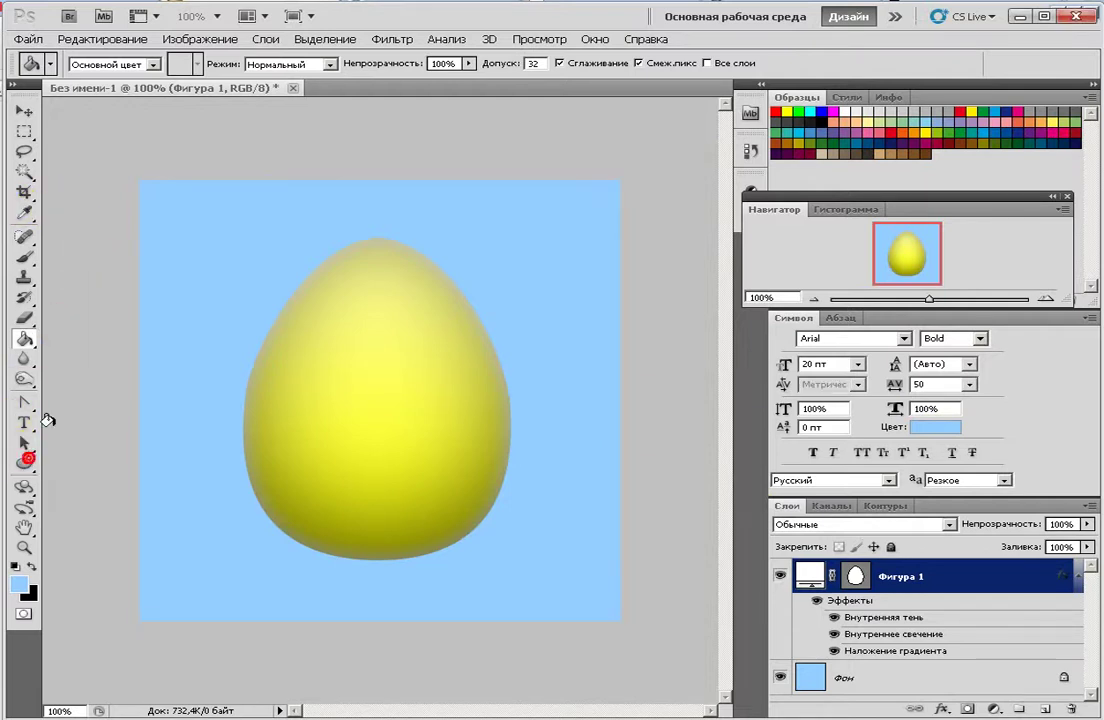
left_click(106, 39)
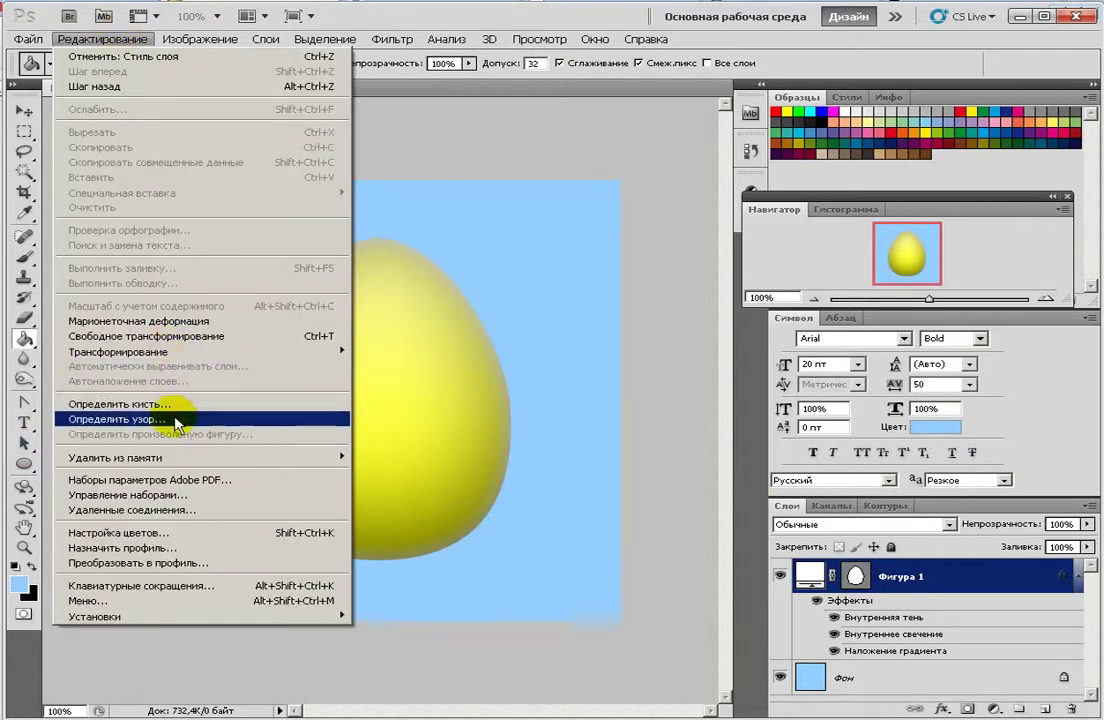
left_click(176, 498)
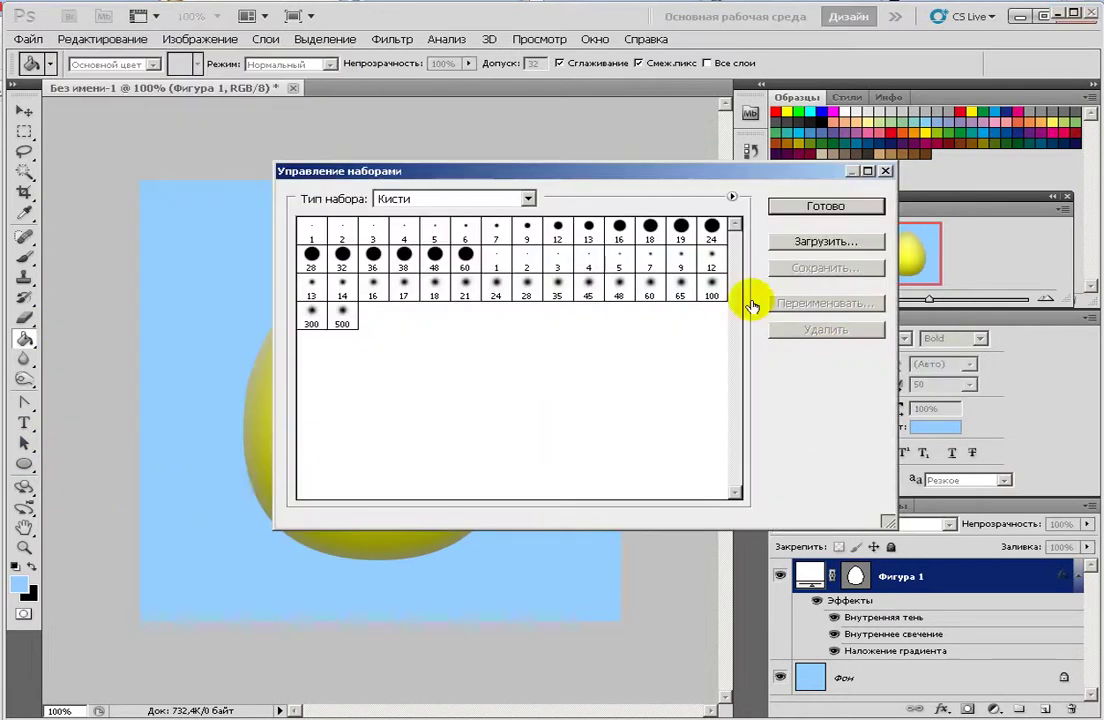
left_click(525, 199)
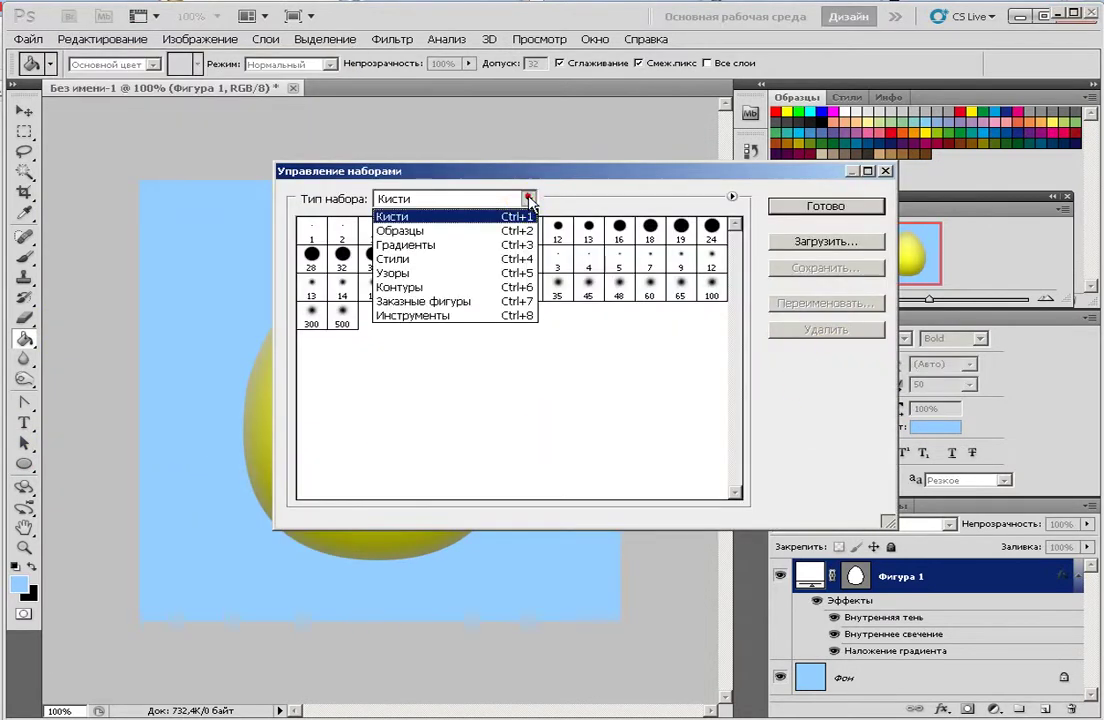
left_click(494, 303)
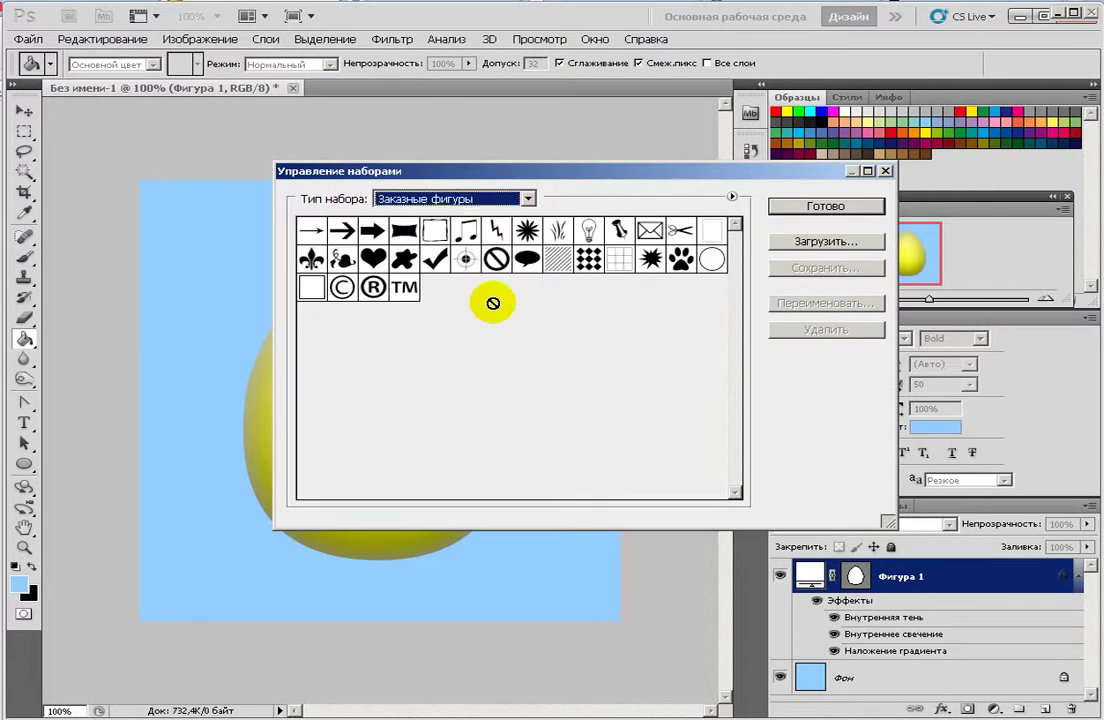
Step: Load the custom shape file folk-shapes-by-psd-dude.csh into the set
left_click(797, 243)
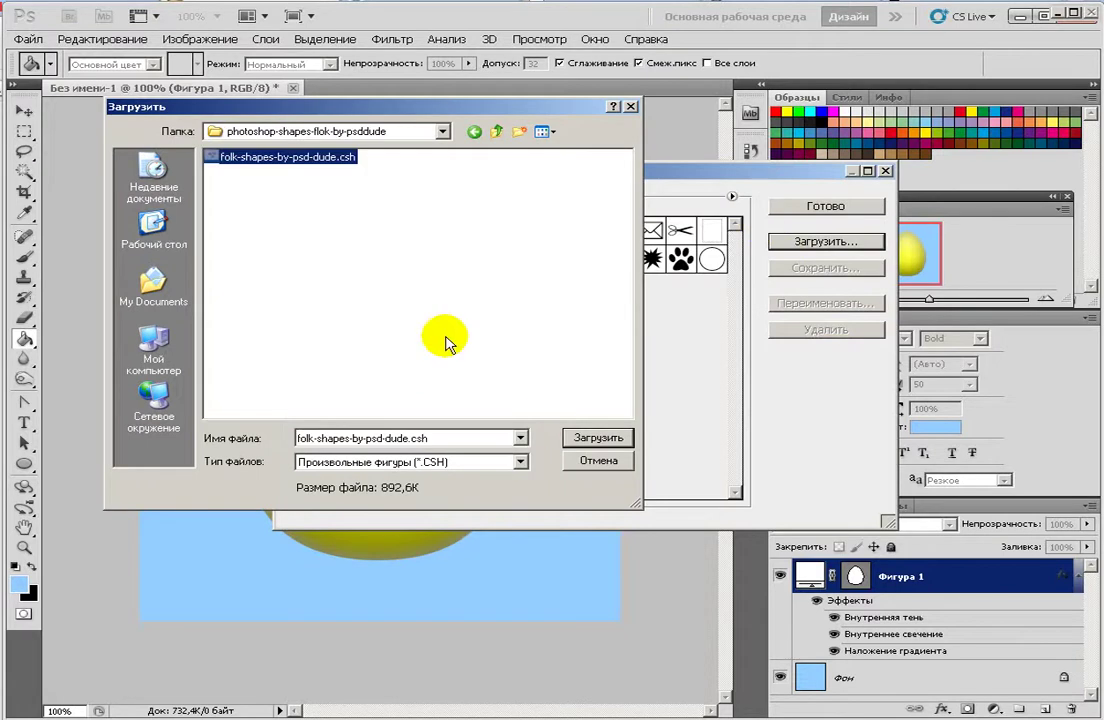
left_click(338, 202)
left_click(318, 158)
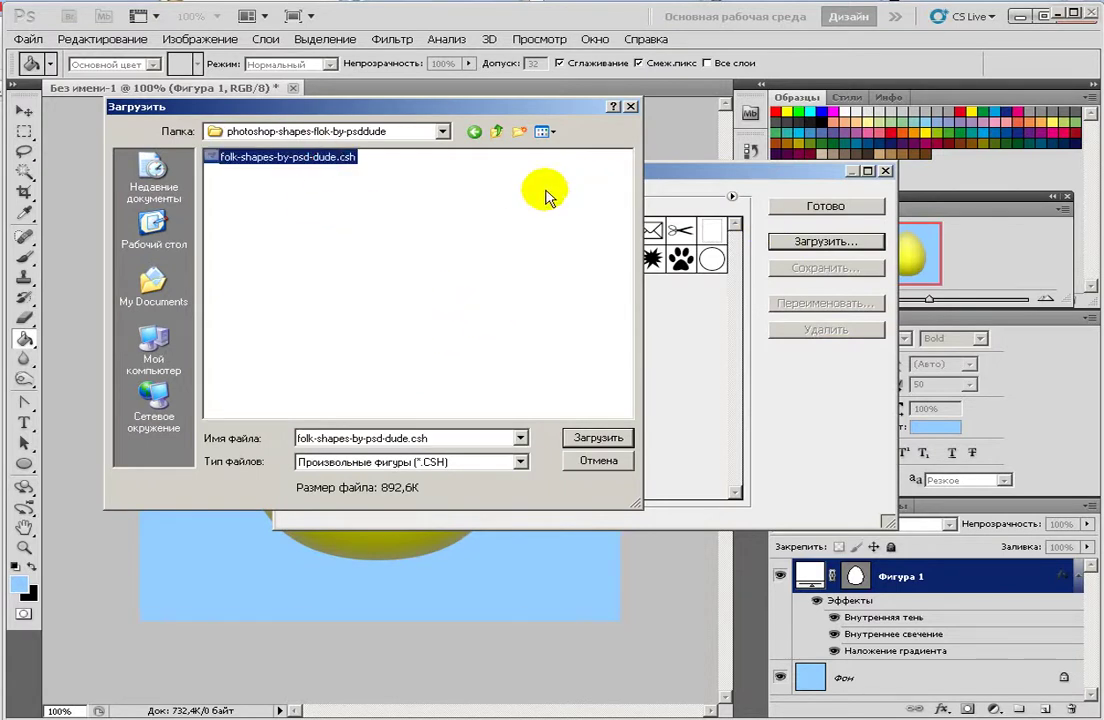
left_click(290, 176)
left_click(300, 158)
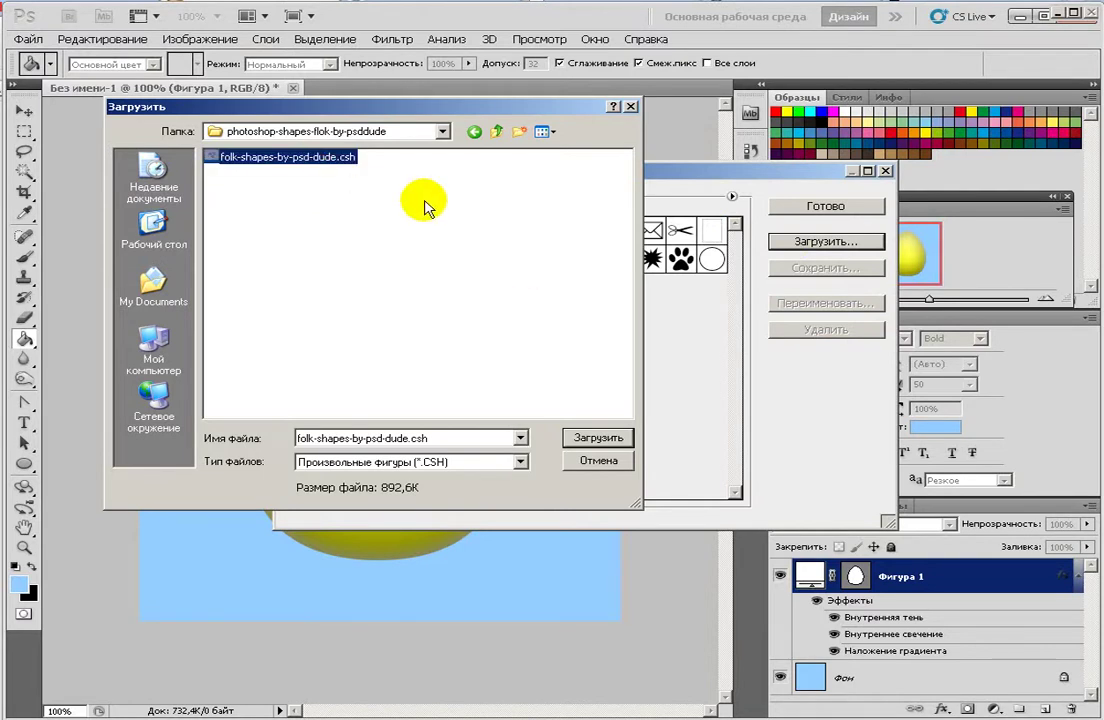
left_click(600, 440)
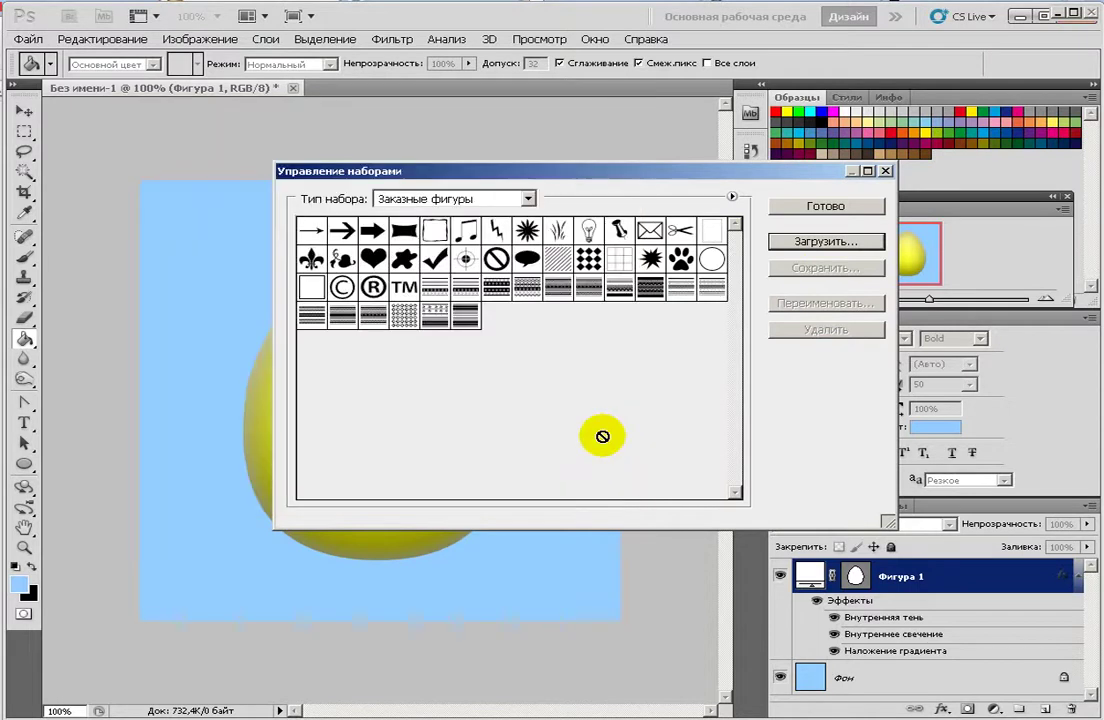
Step: Look through the newly loaded folk pattern shapes and close the Preset Manager
left_click(458, 288)
left_click(527, 288)
left_click(599, 291)
left_click(316, 318)
left_click(339, 318)
left_click(377, 325)
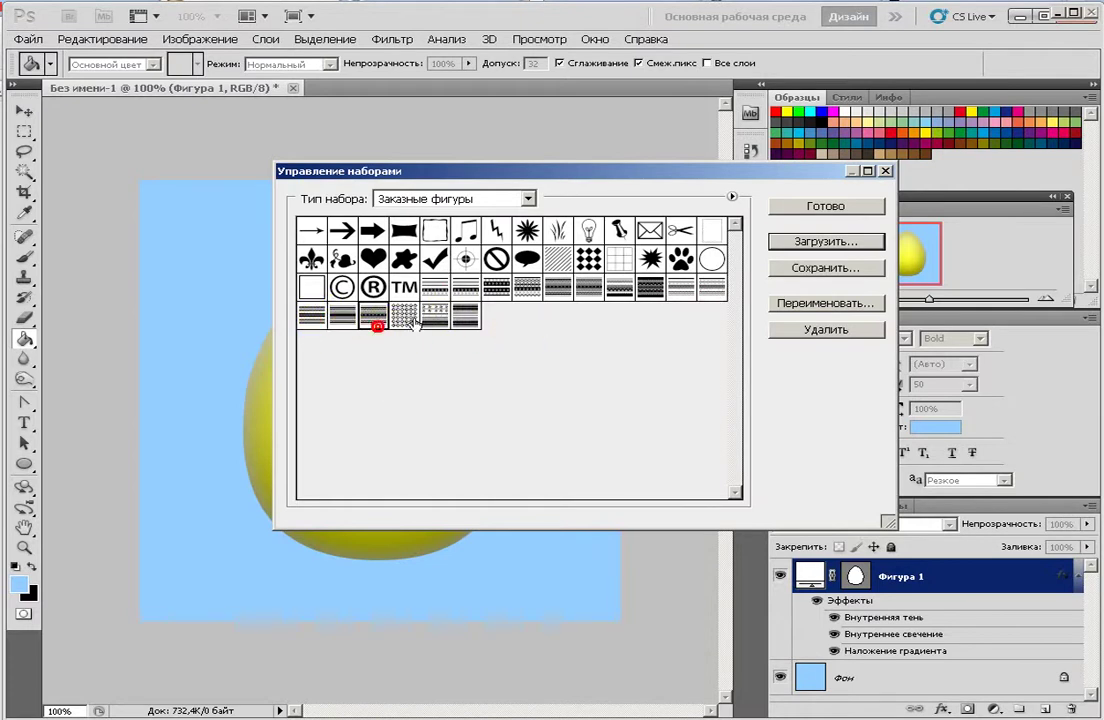
left_click(416, 319)
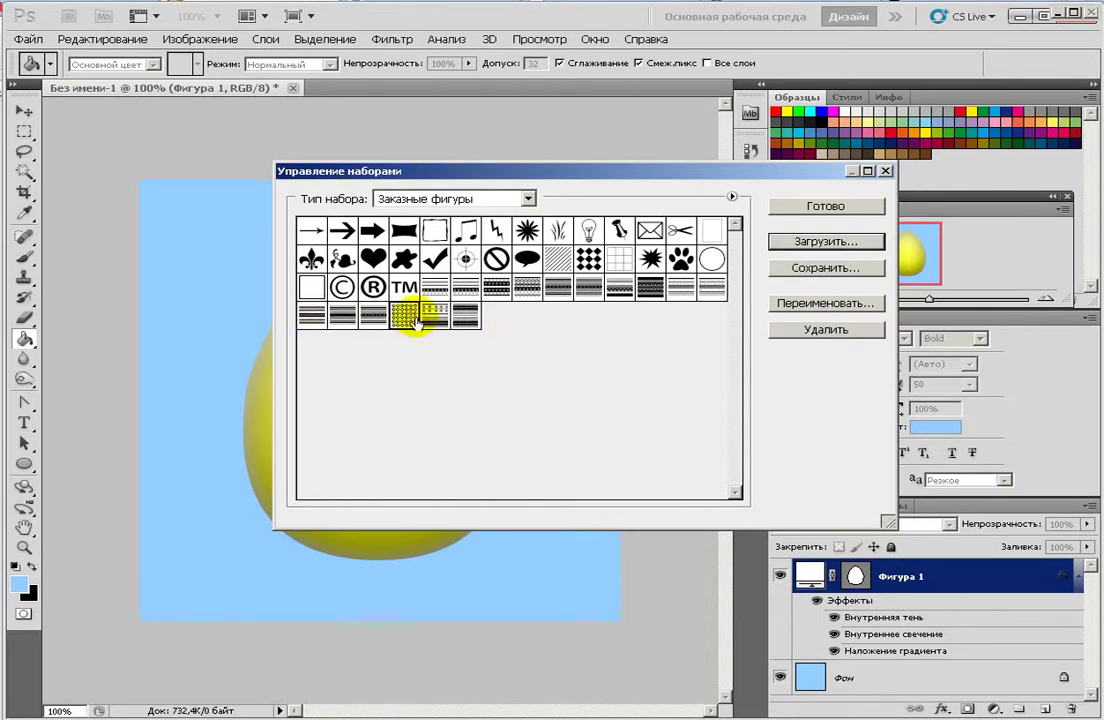
left_click(438, 316)
left_click_drag(441, 318, 616, 315)
left_click(826, 207)
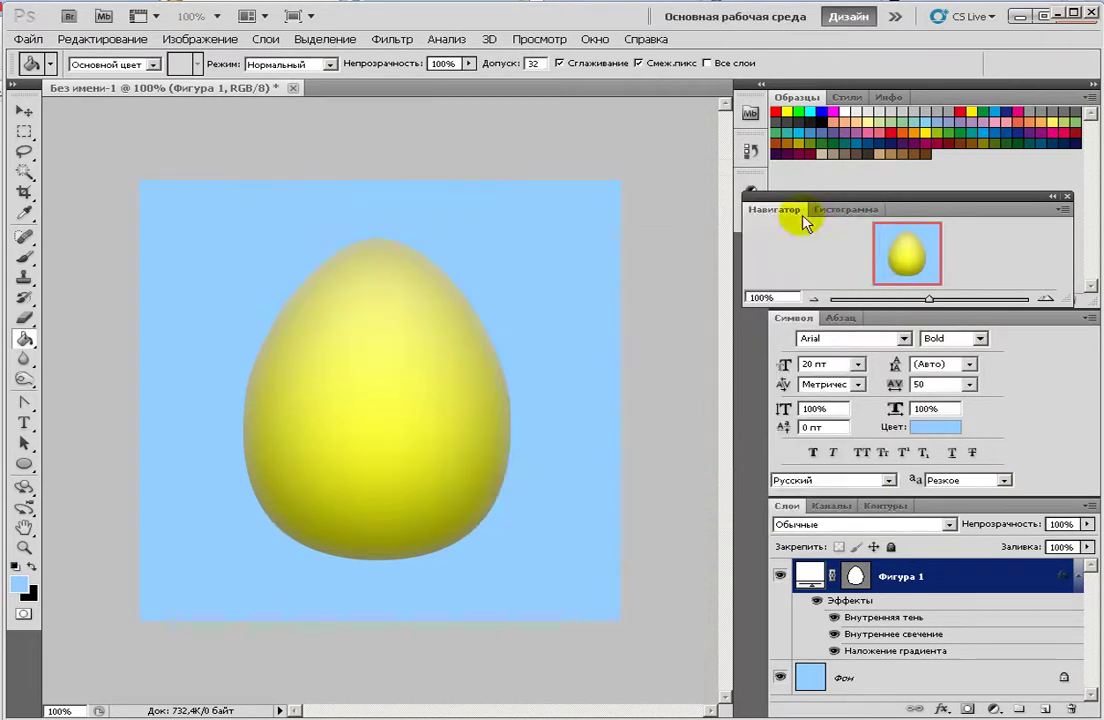
Step: With the Custom Shape tool, choose a folk pattern with zigzag, diamond and flower rows and draw it across the whole egg
key("a")
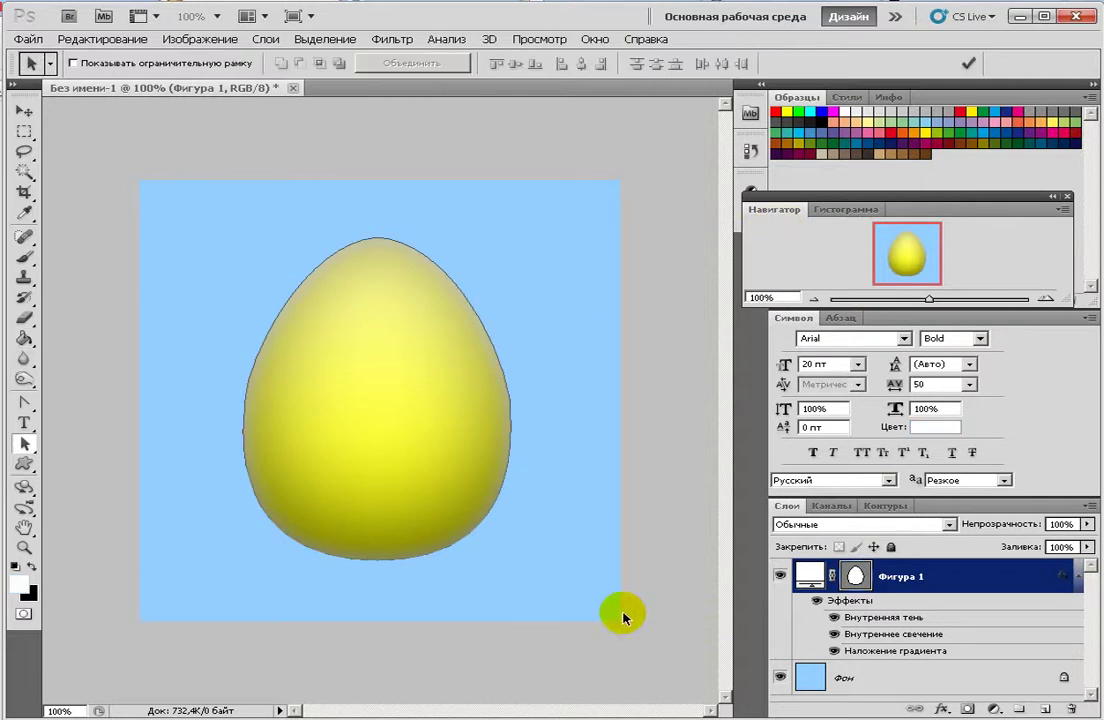
left_click(23, 463)
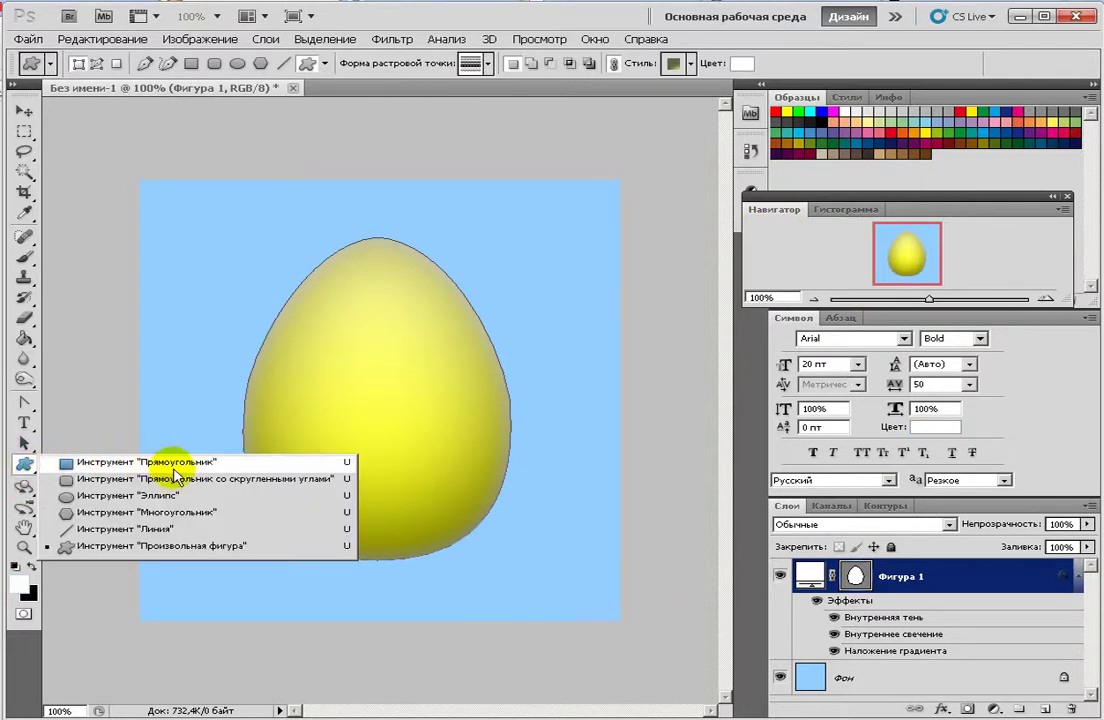
left_click(178, 548)
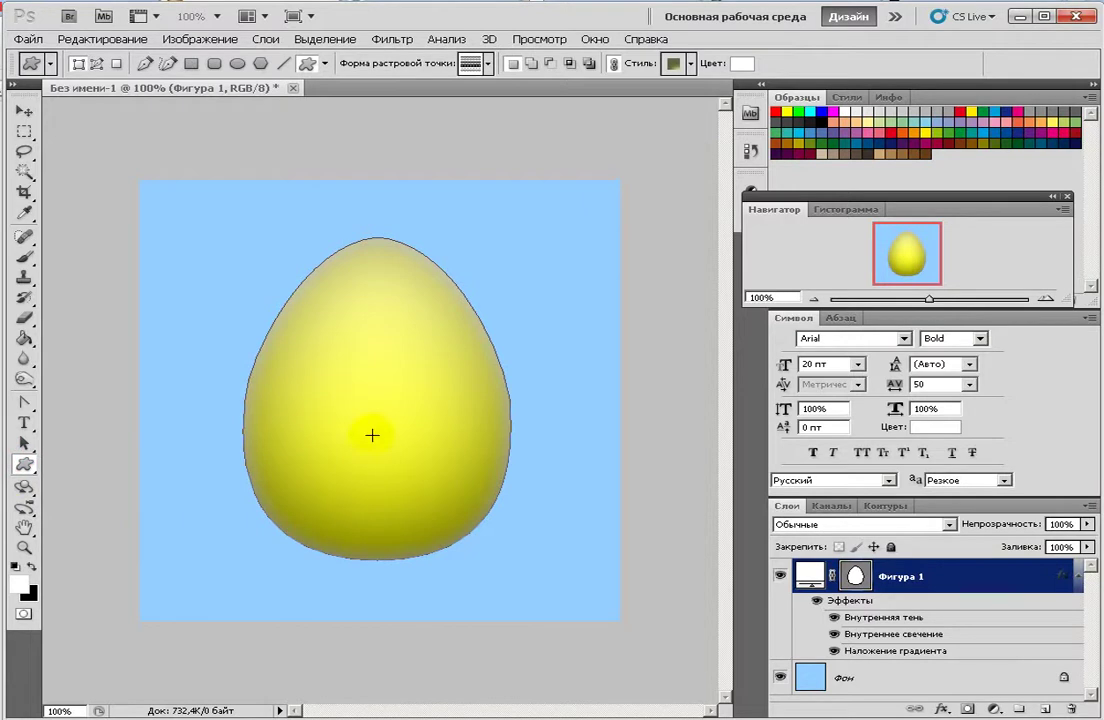
left_click(484, 63)
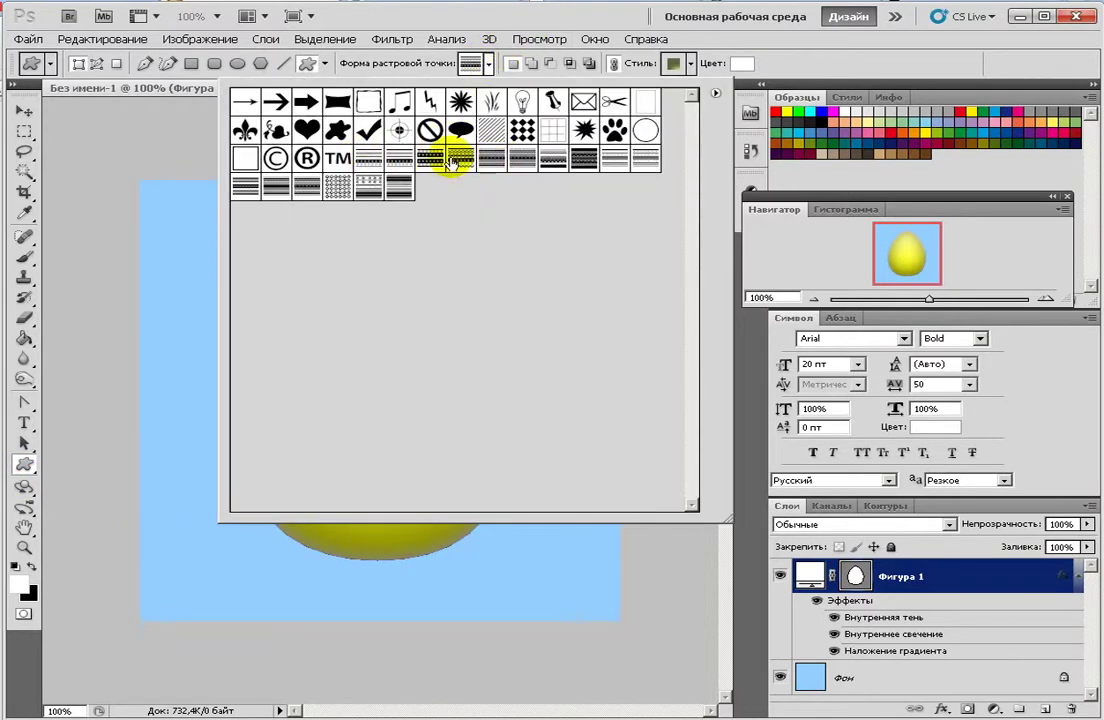
left_click(366, 155)
left_click(407, 157)
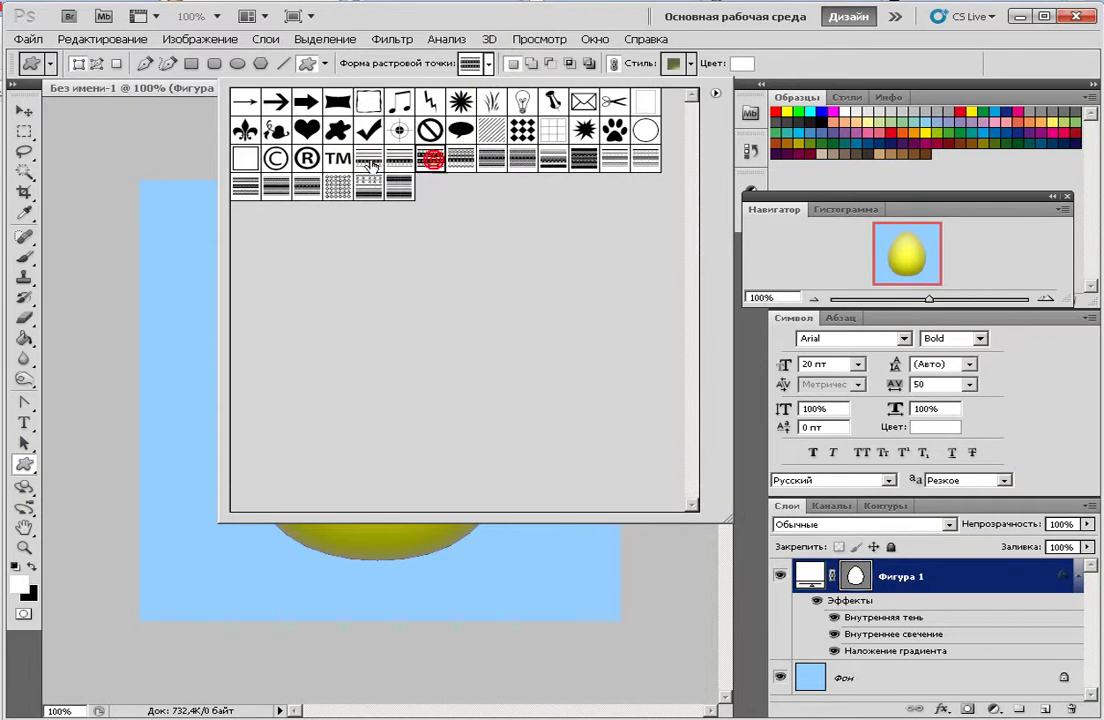
left_click(418, 157)
left_click(396, 137)
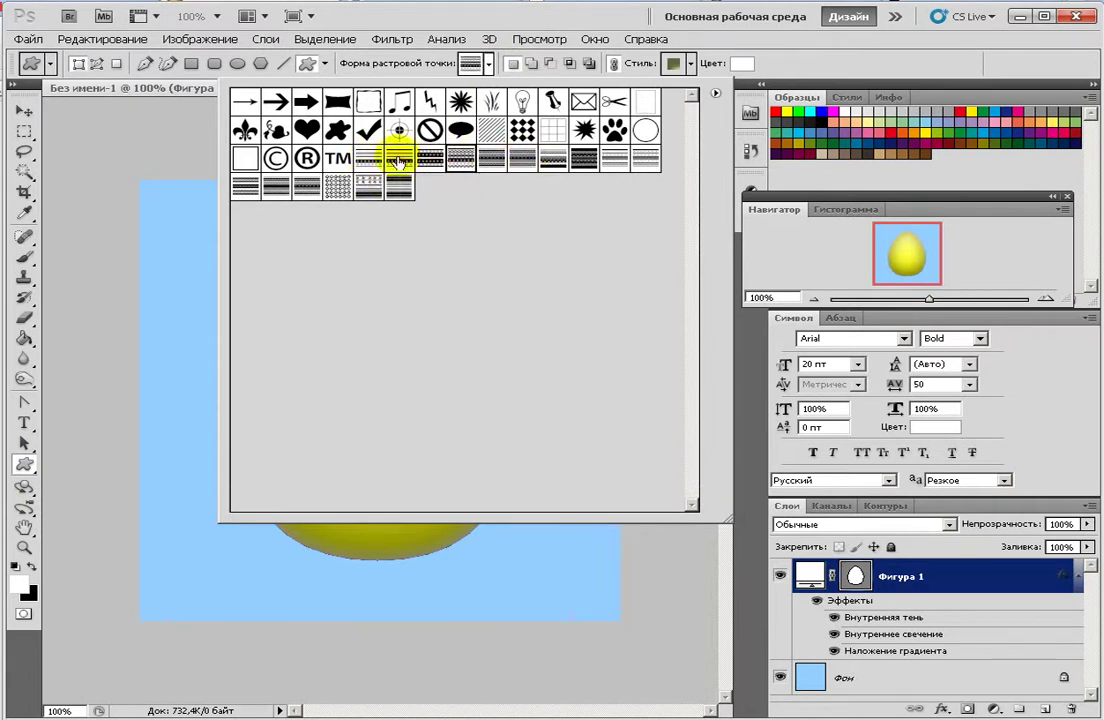
left_click(139, 112)
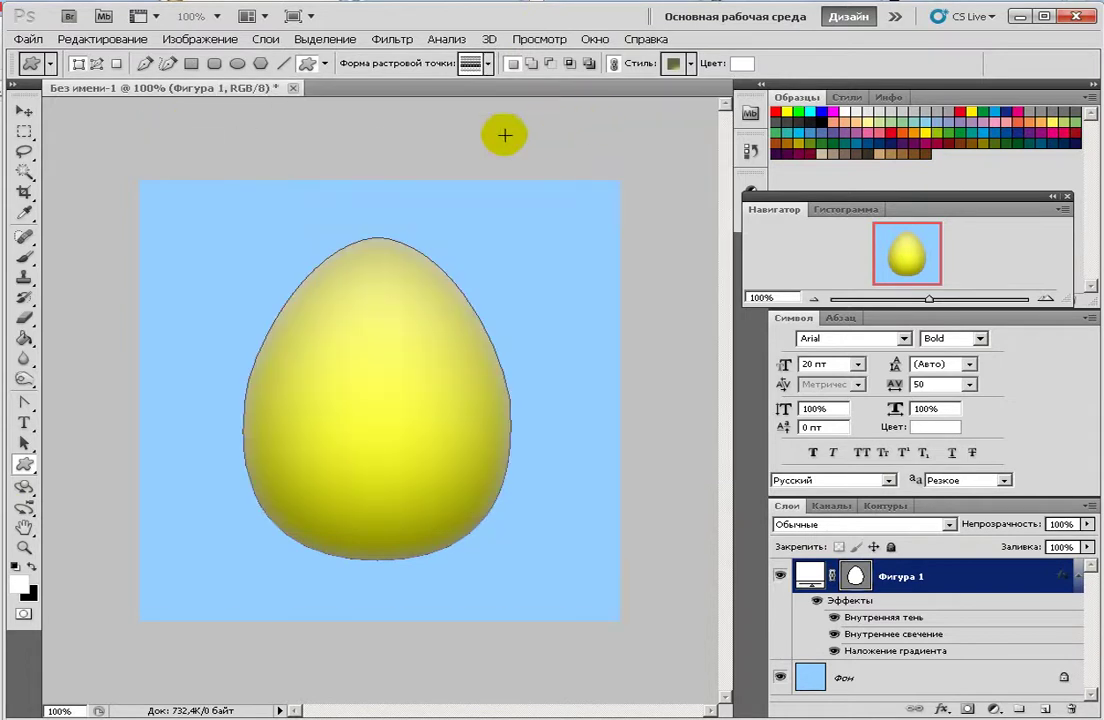
left_click_drag(205, 261, 555, 538)
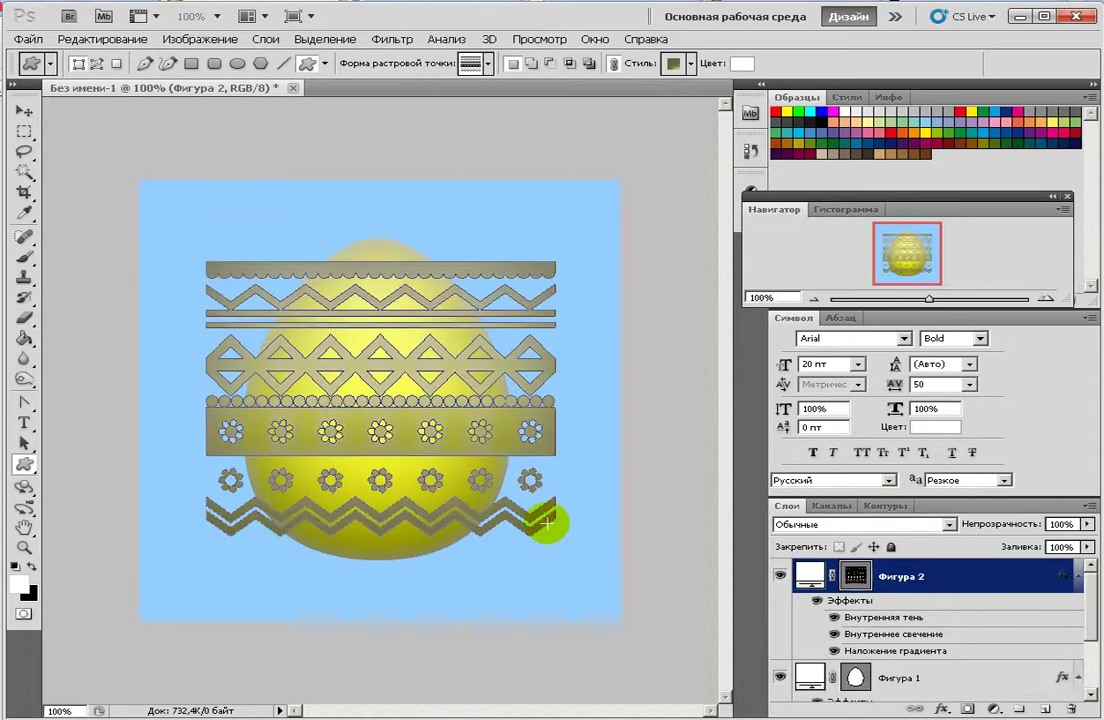
Step: Nudge the folk pattern about 6 px to the left over the egg
left_click(24, 110)
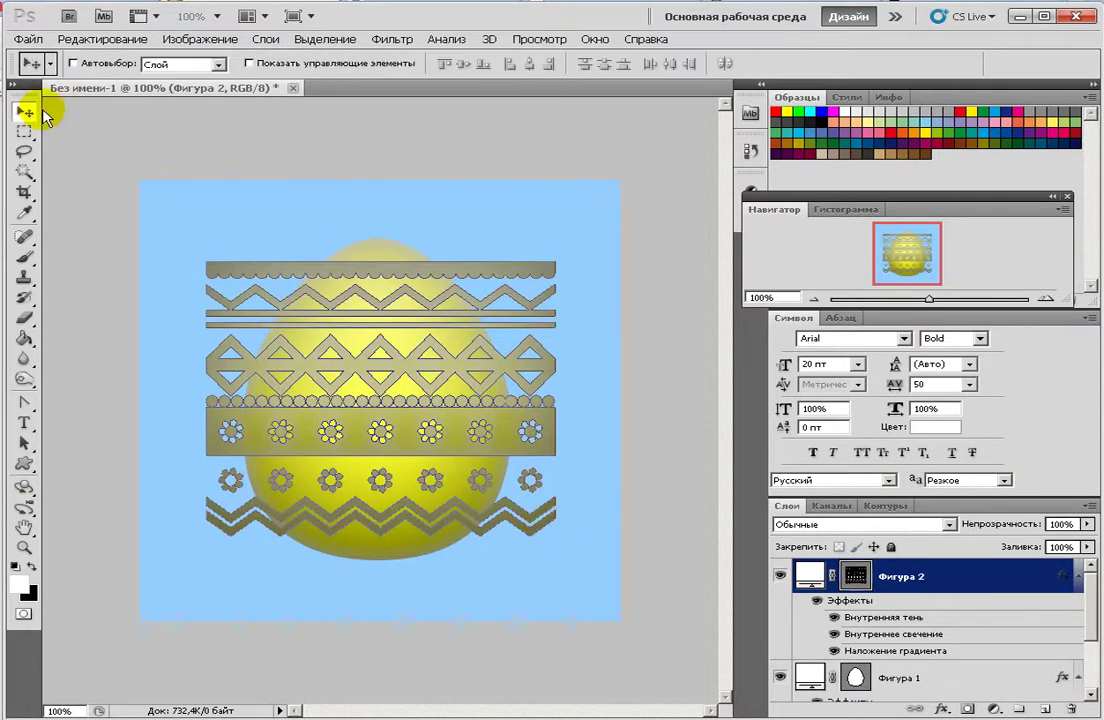
key("Left")
key("Left")
key("Left")
key("Left")
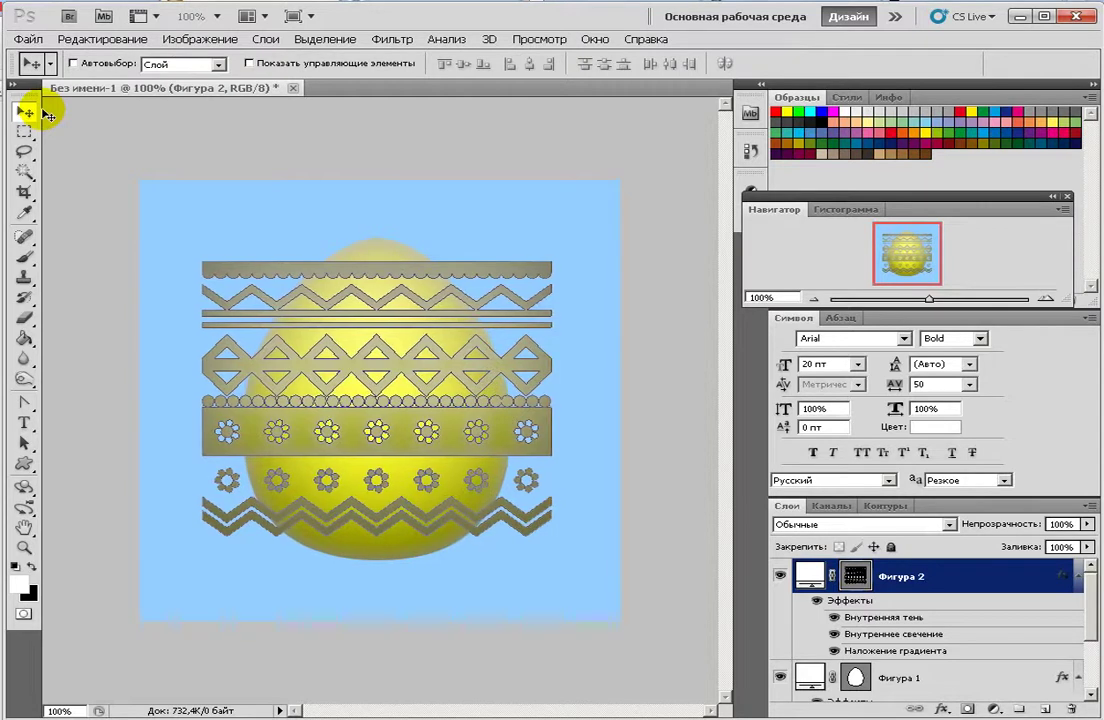
key("Left")
key("Left")
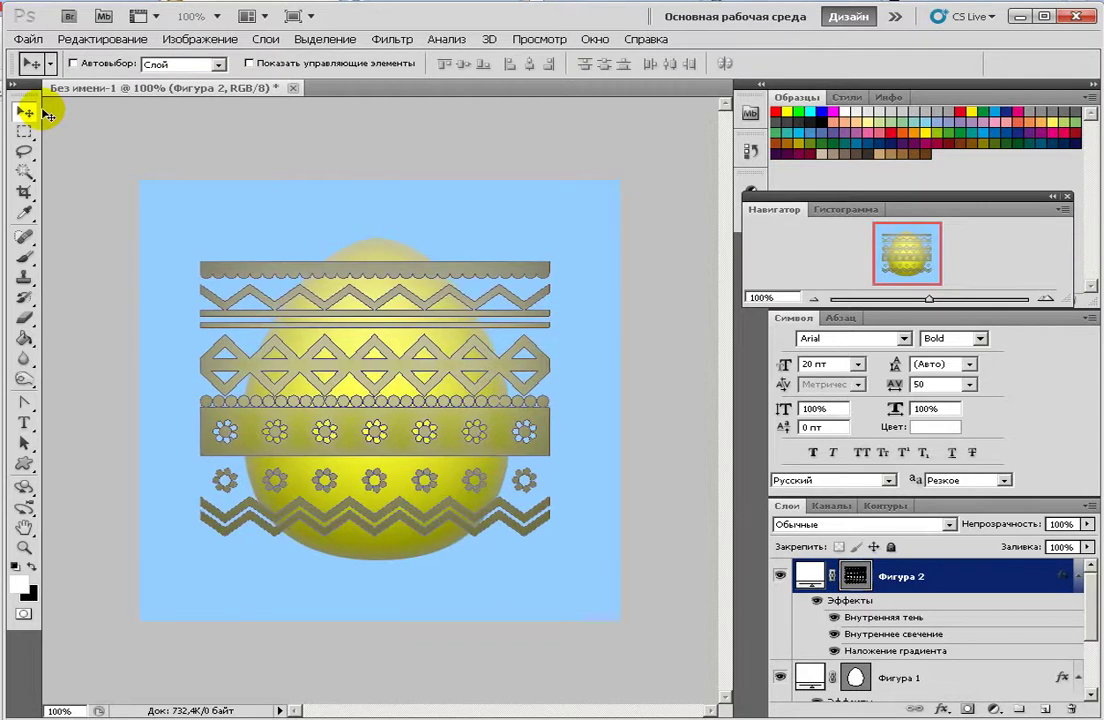
Step: Set the folk pattern's fill colour to white (ffffff) and remove its layer style
left_click(24, 463)
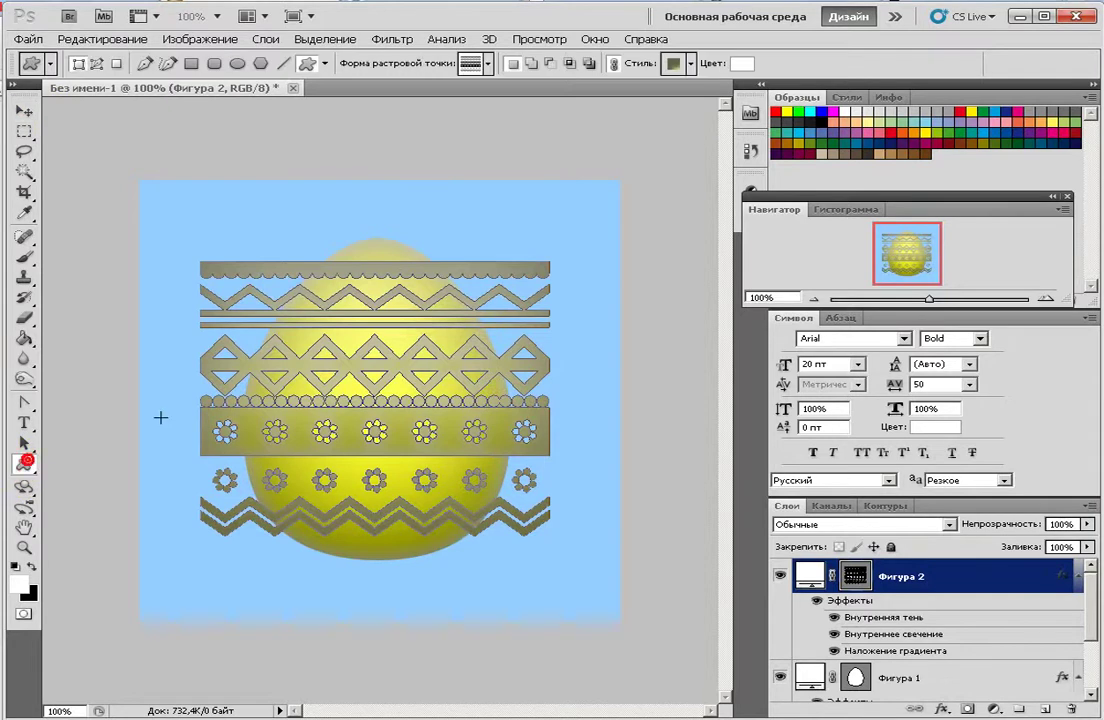
left_click(740, 64)
left_click_drag(320, 436, 253, 427)
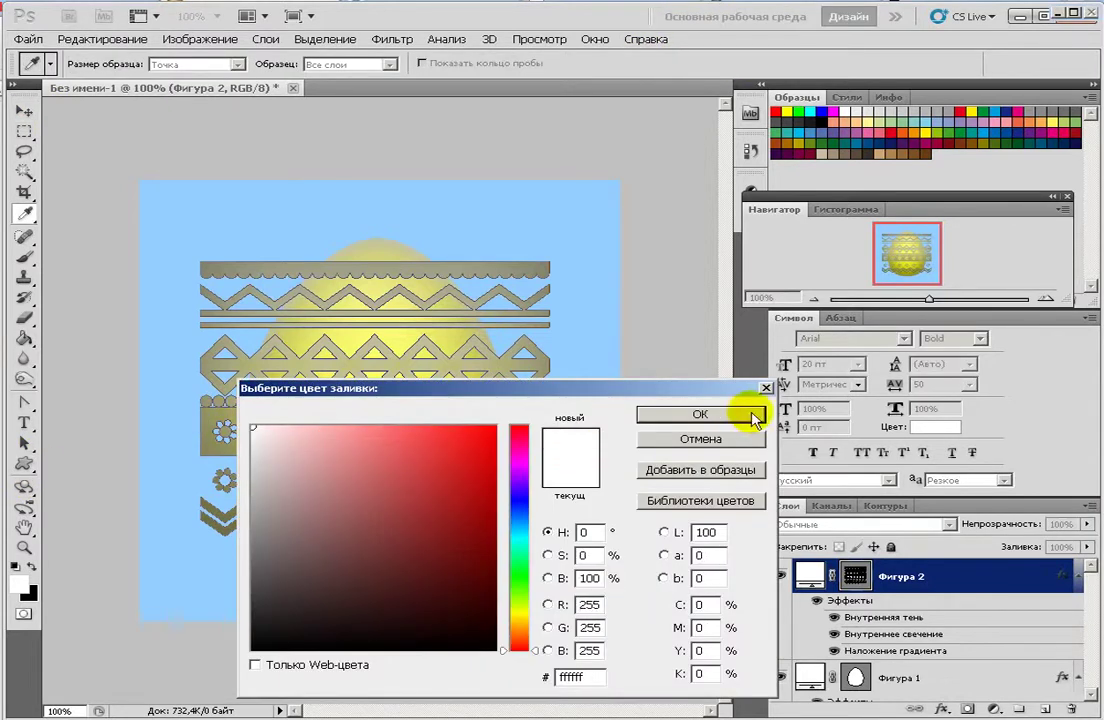
left_click(744, 416)
left_click(690, 65)
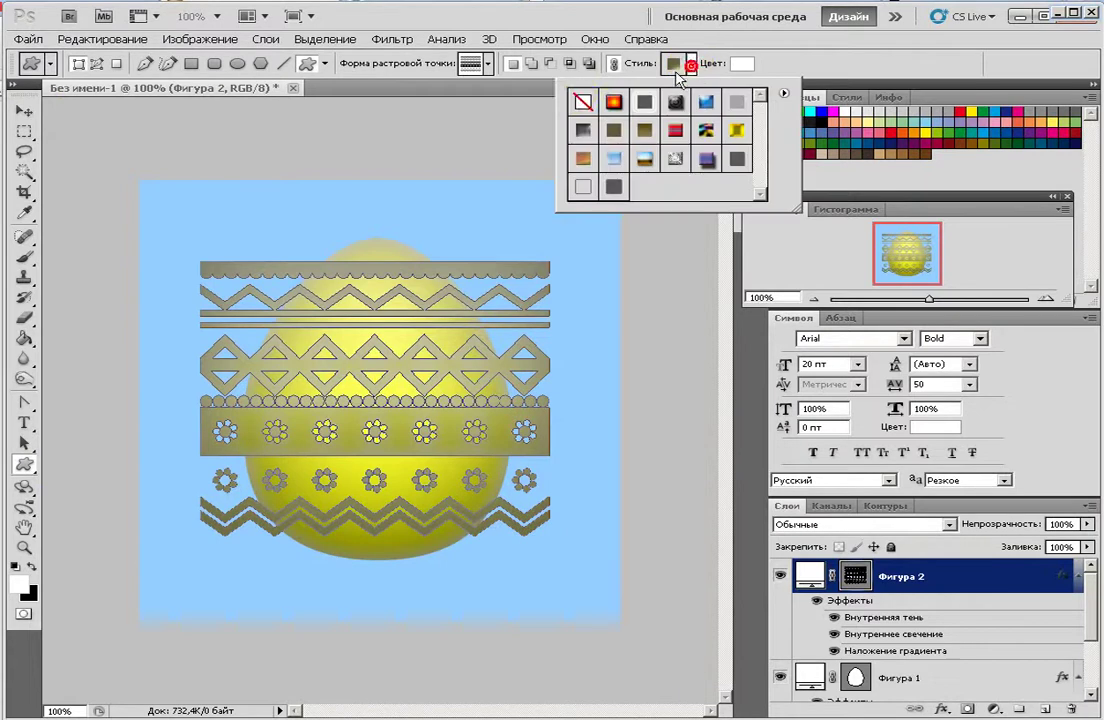
left_click(580, 102)
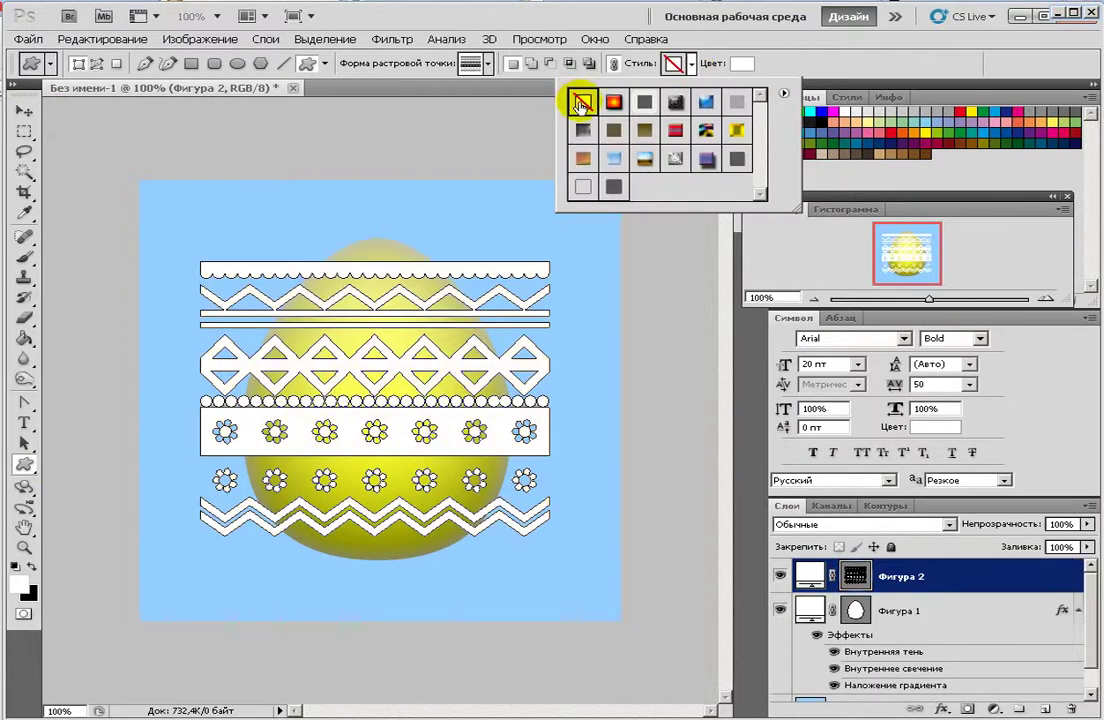
left_click(449, 129)
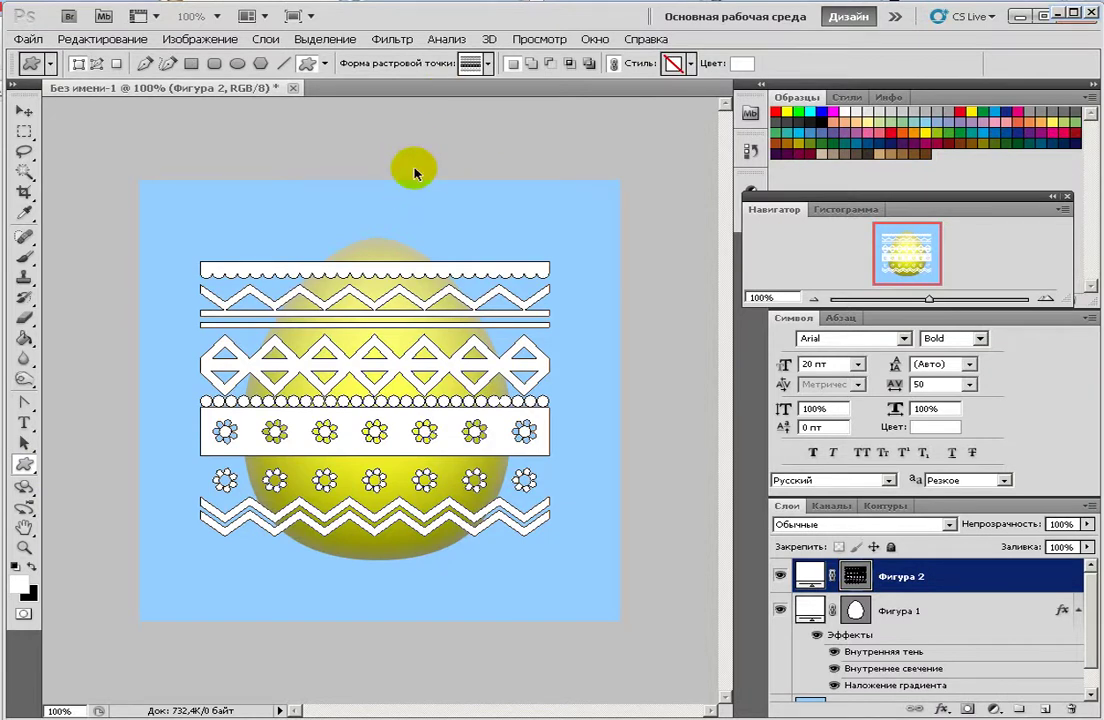
Step: Start a Warp transform on the folk pattern and pull its two upper corners inward and up so the rows curve downward
key("ctrl+t")
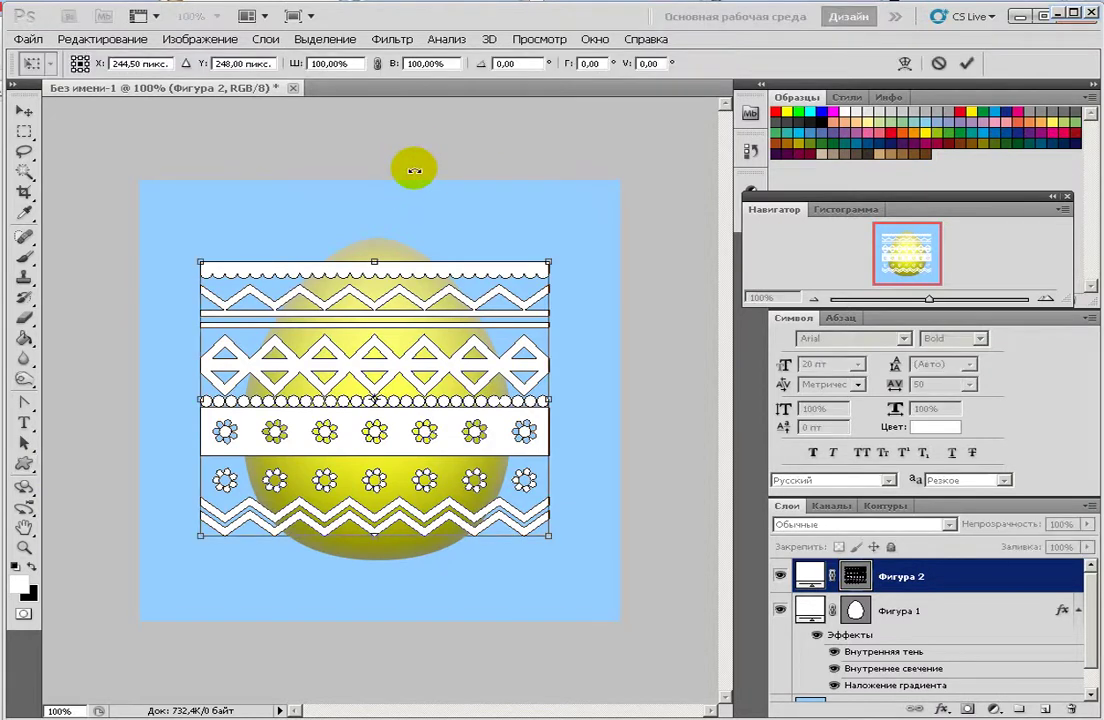
left_click(102, 39)
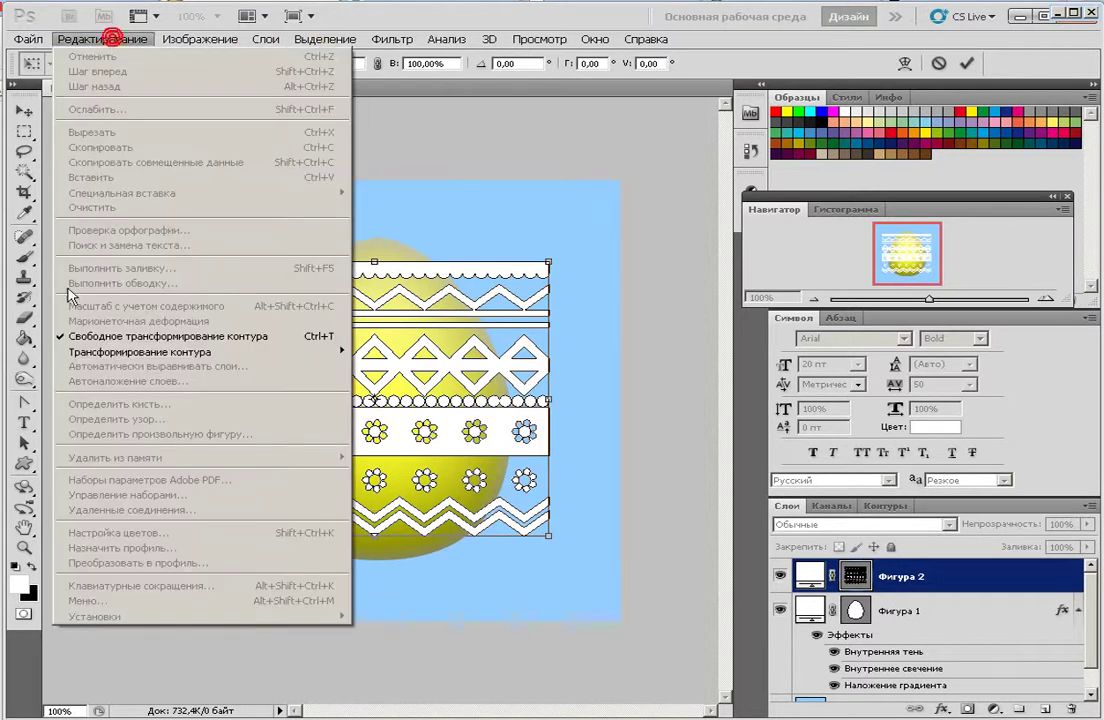
mouse_move(141, 357)
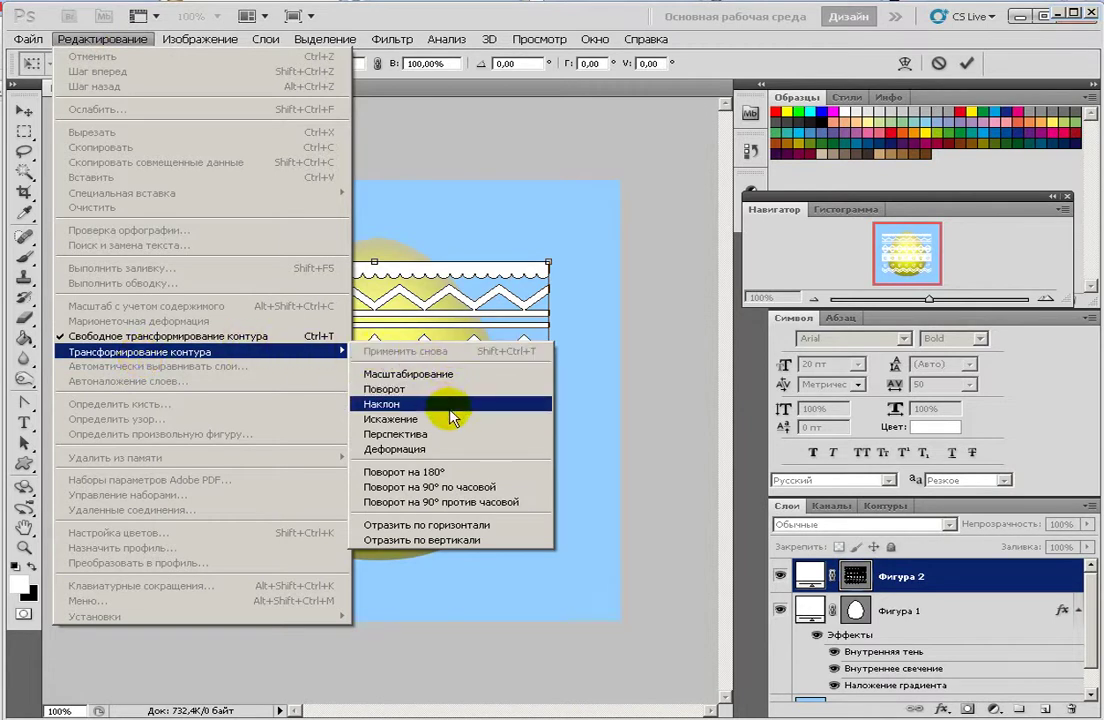
left_click(450, 449)
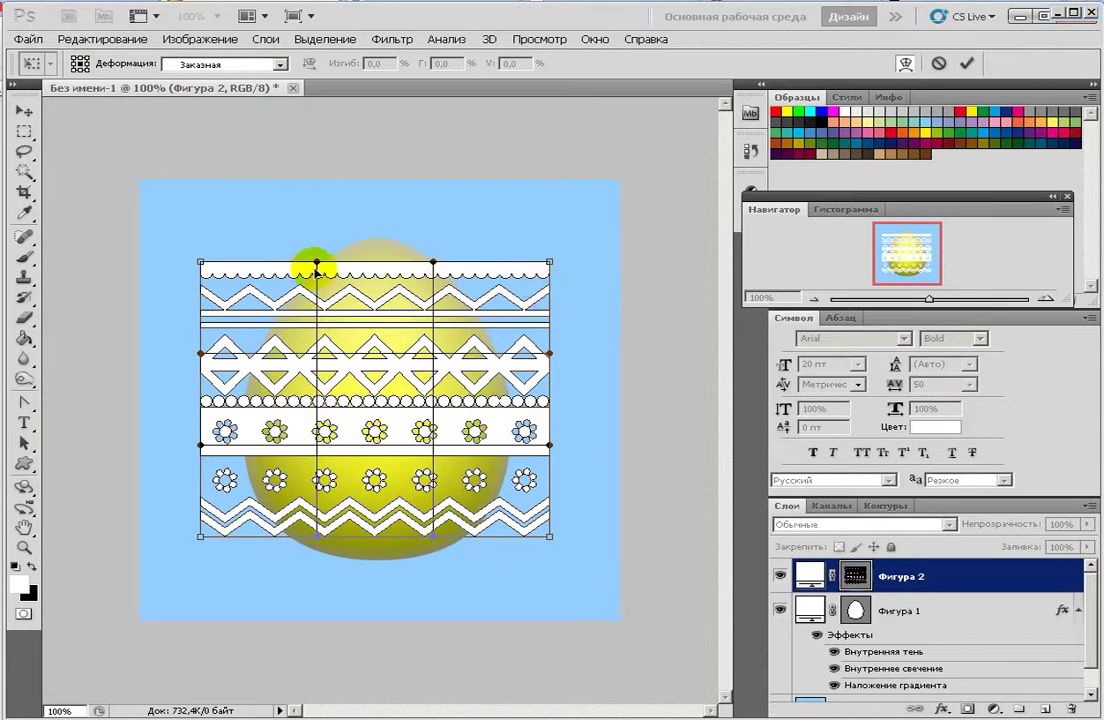
left_click_drag(200, 259, 254, 241)
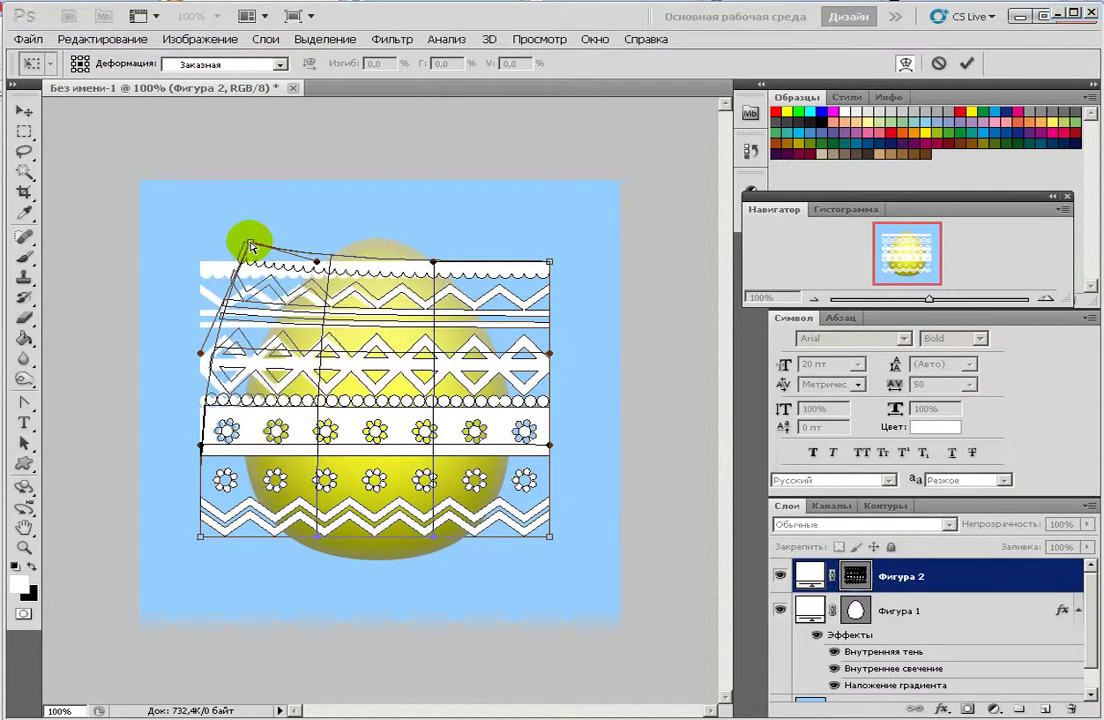
left_click(547, 258)
left_click_drag(547, 258, 510, 235)
left_click_drag(333, 254, 352, 250)
left_click_drag(275, 251, 320, 256)
left_click_drag(511, 234, 497, 236)
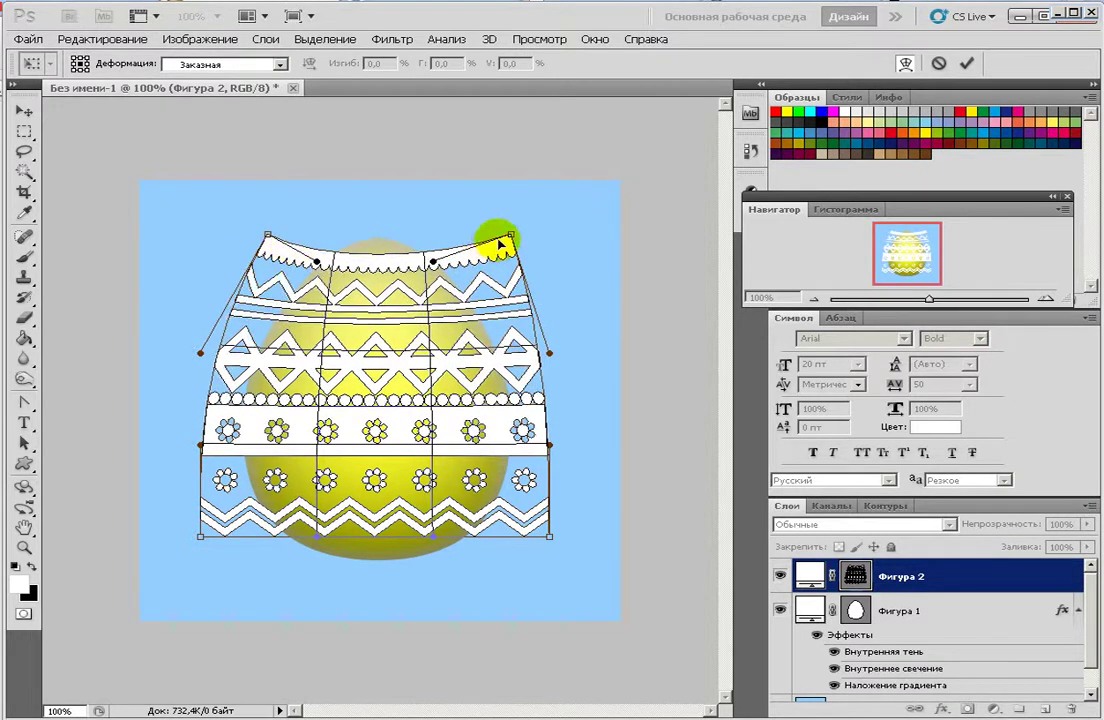
Step: Pull the folk pattern's two lower warp corners inward and up and lower the bottom edge handles so the lower rows curve downward
left_click_drag(200, 537, 229, 547)
left_click_drag(222, 461, 185, 424)
left_click_drag(230, 548, 237, 530)
left_click_drag(549, 537, 514, 526)
left_click_drag(434, 537, 429, 555)
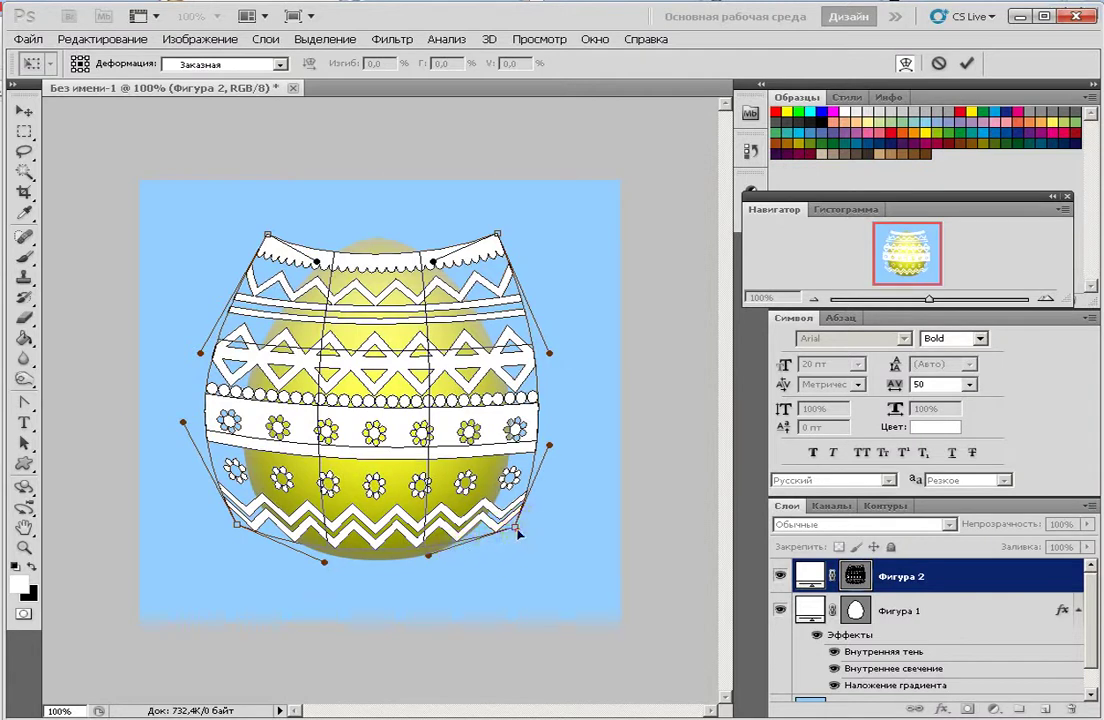
Step: Bulge the pattern's right side, pull the upper corners further inward, bend the middle rows downward, and apply the warp
left_click_drag(536, 405, 548, 409)
left_click_drag(497, 234, 477, 236)
mouse_move(256, 238)
left_mouse_down()
mouse_move(268, 254)
mouse_move(271, 234)
left_mouse_up()
left_click_drag(572, 358, 556, 326)
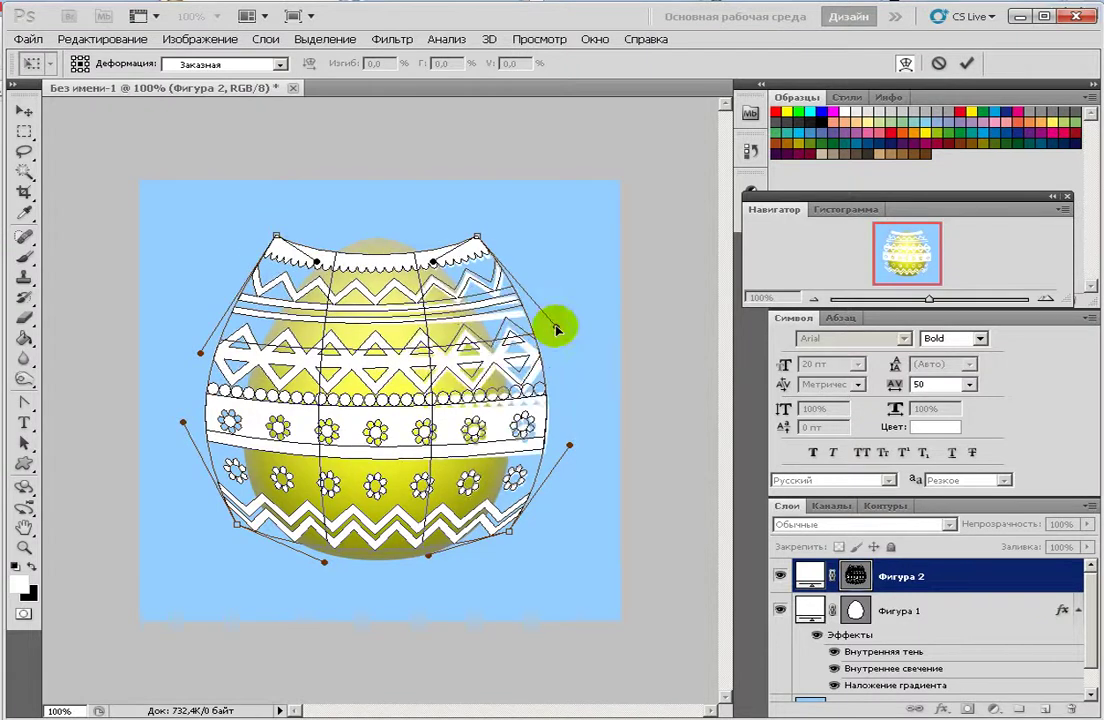
left_click_drag(320, 462, 321, 455)
left_click_drag(424, 461, 432, 422)
left_click_drag(431, 357, 403, 340)
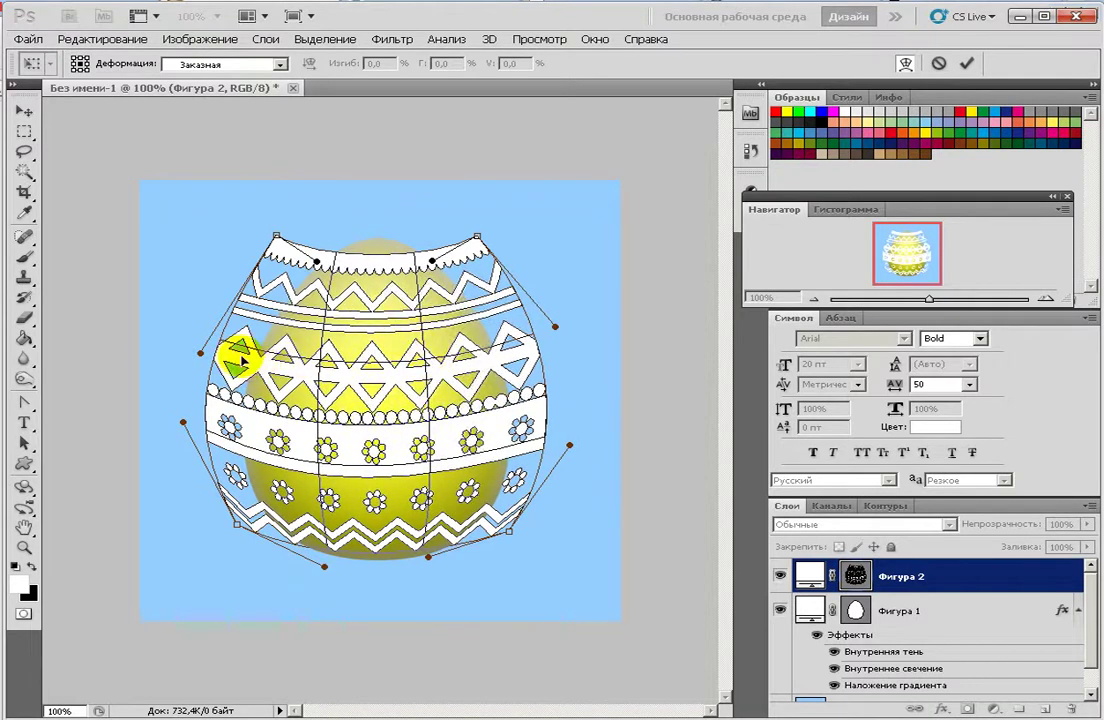
key("Return")
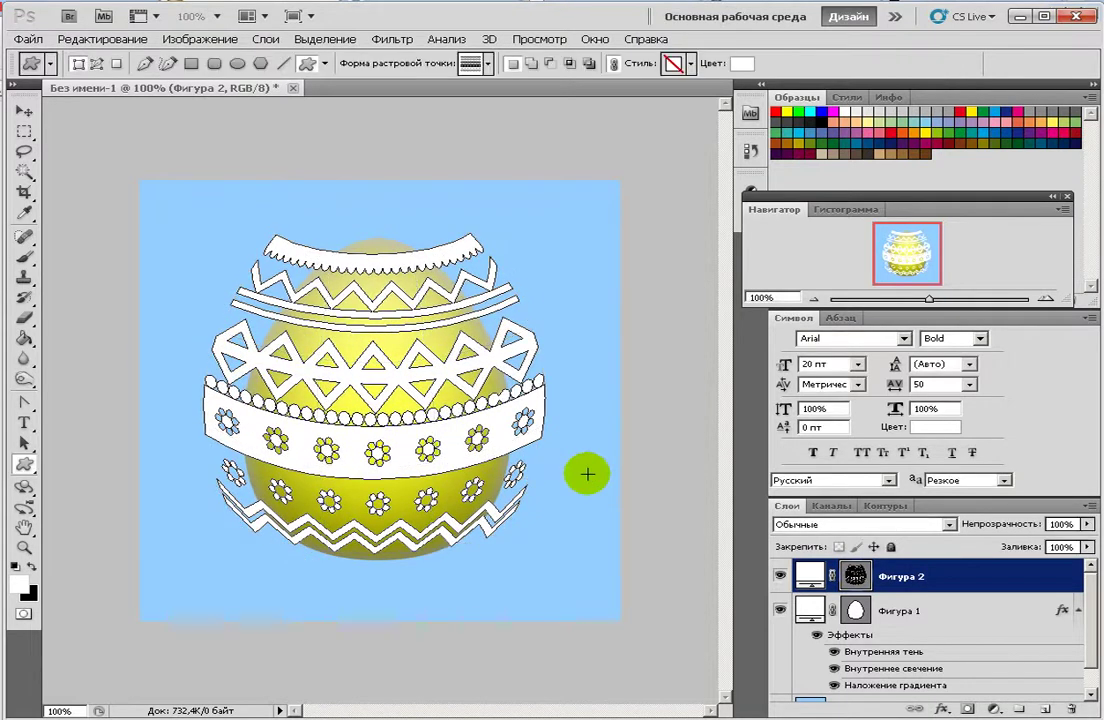
Step: Add a 2 px outside Stroke layer style in white (ffffff) to the folk pattern layer
double_click(946, 581)
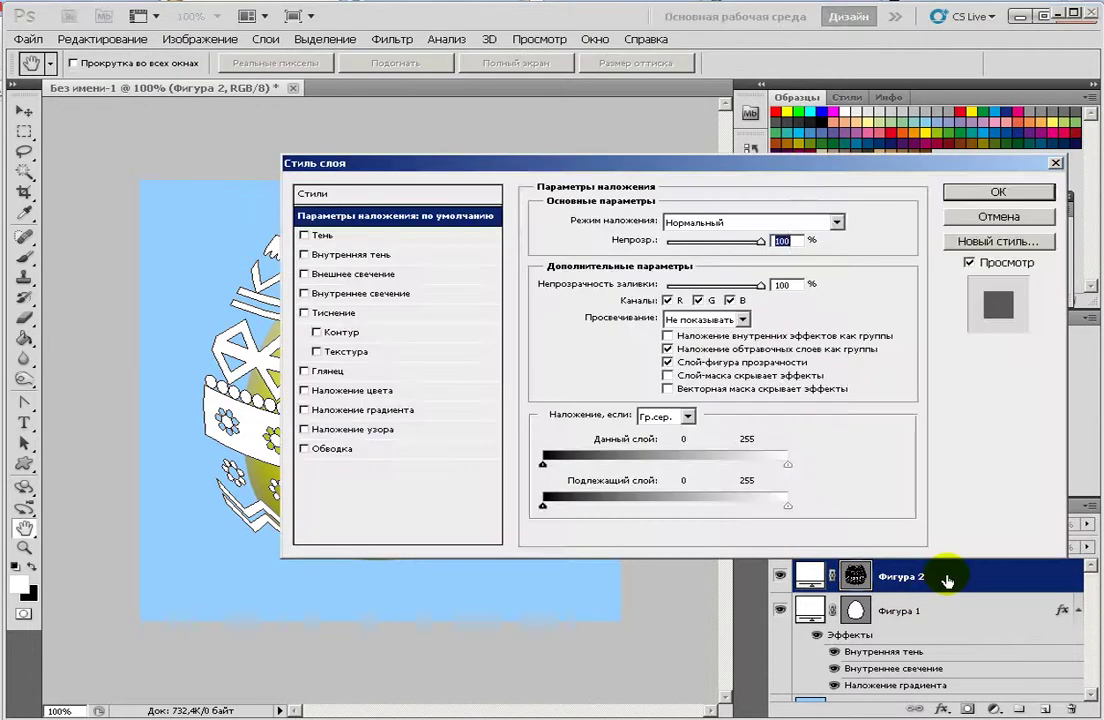
left_click(305, 450)
left_click(328, 449)
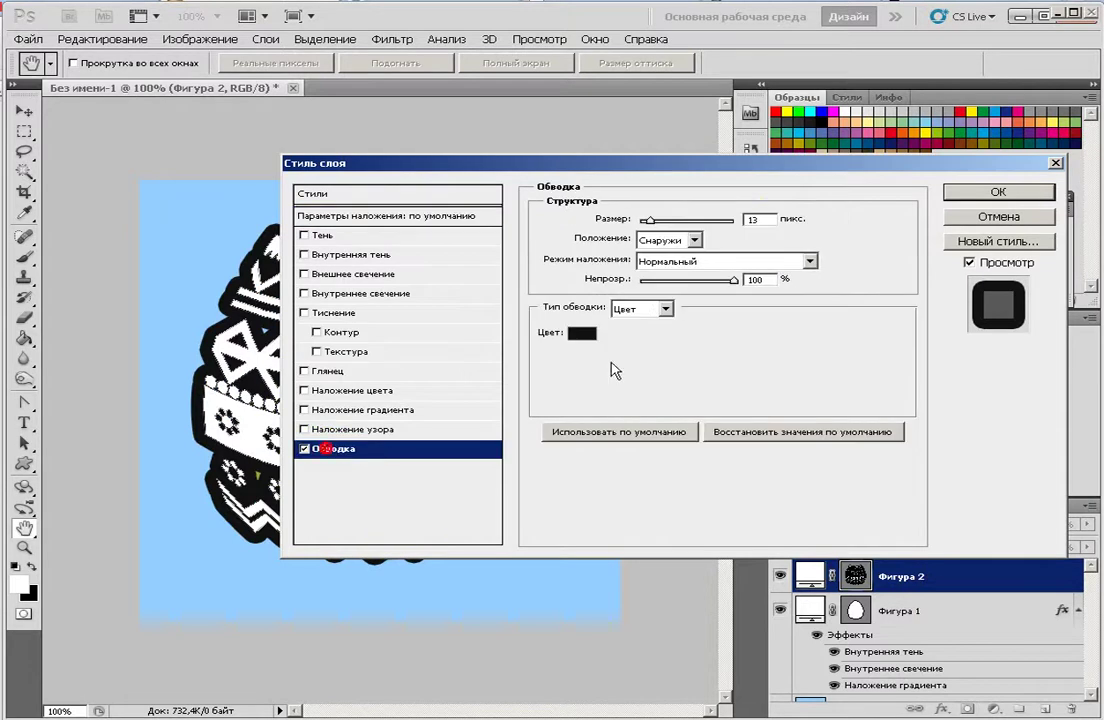
left_click_drag(649, 219, 644, 221)
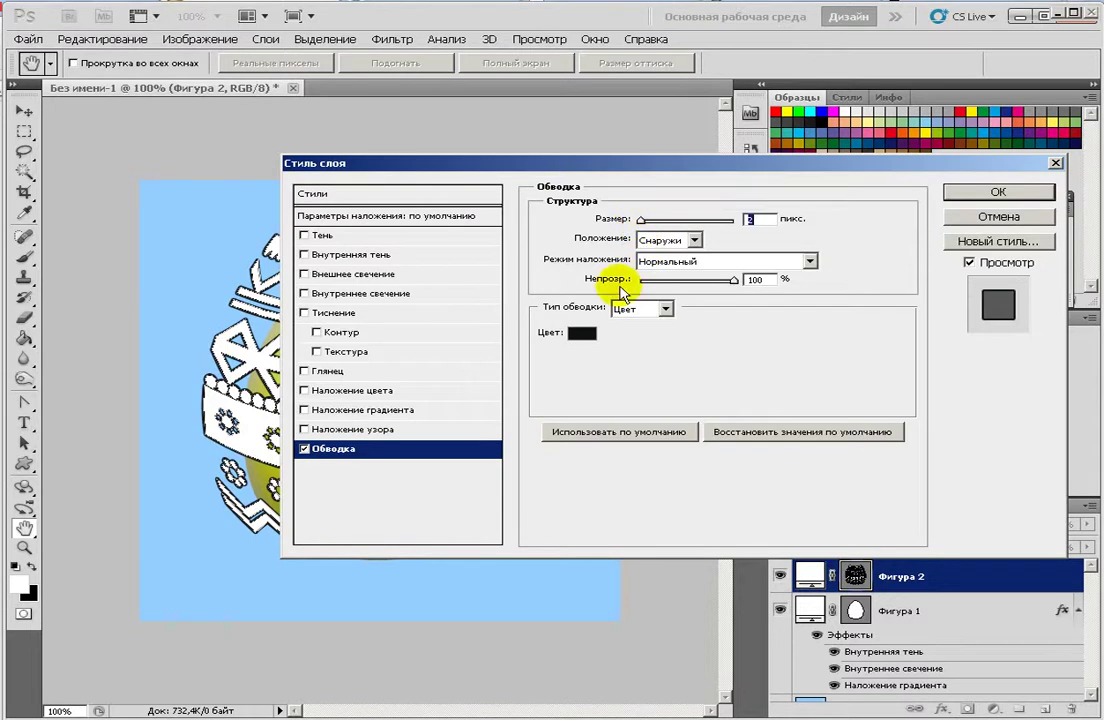
left_click(582, 333)
left_click_drag(296, 432, 182, 400)
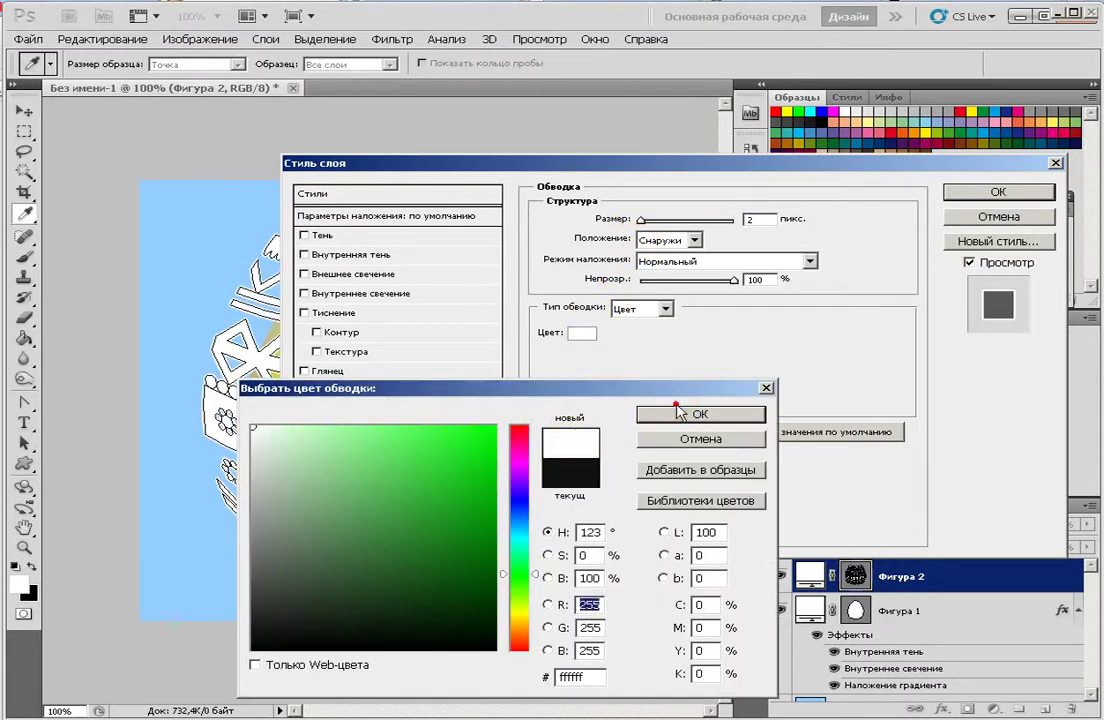
left_click(655, 414)
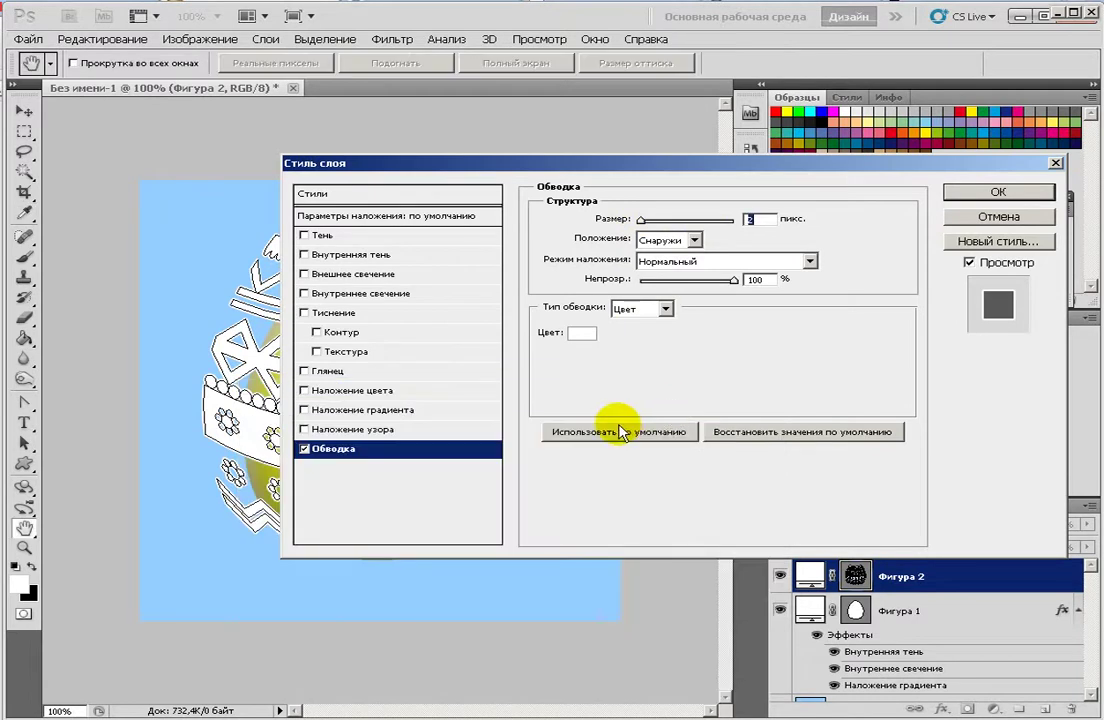
Step: Add a Color Overlay in bright red at 100% opacity to the folk pattern and apply the layer style
left_click(305, 391)
left_click(340, 395)
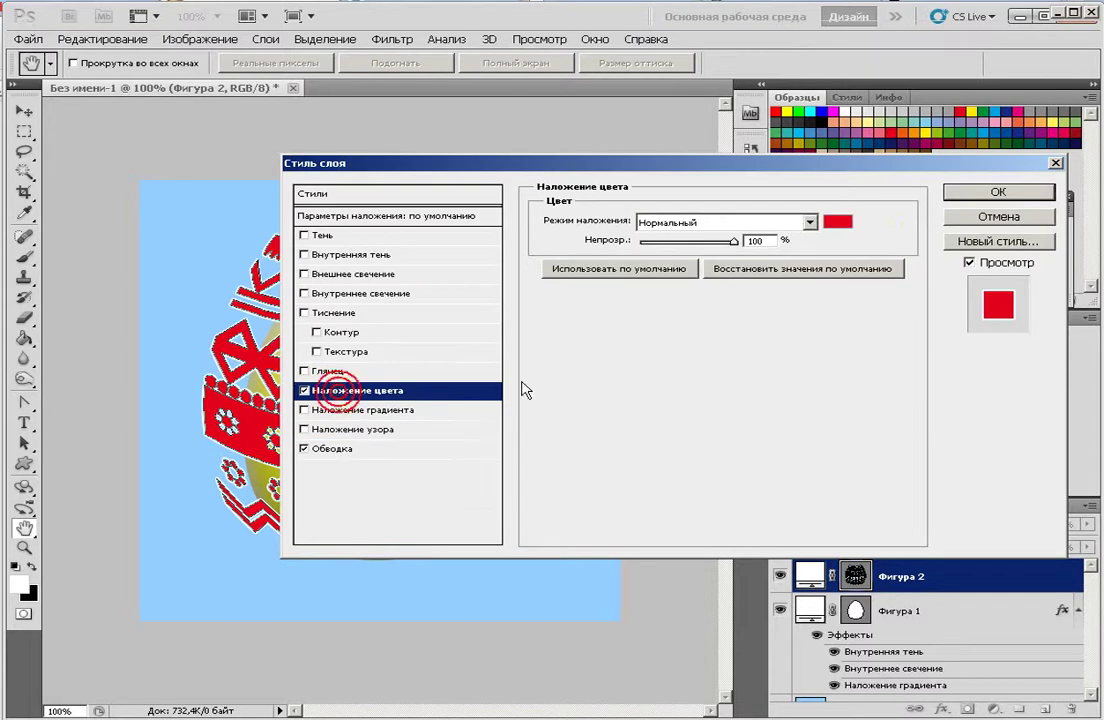
left_click(836, 219)
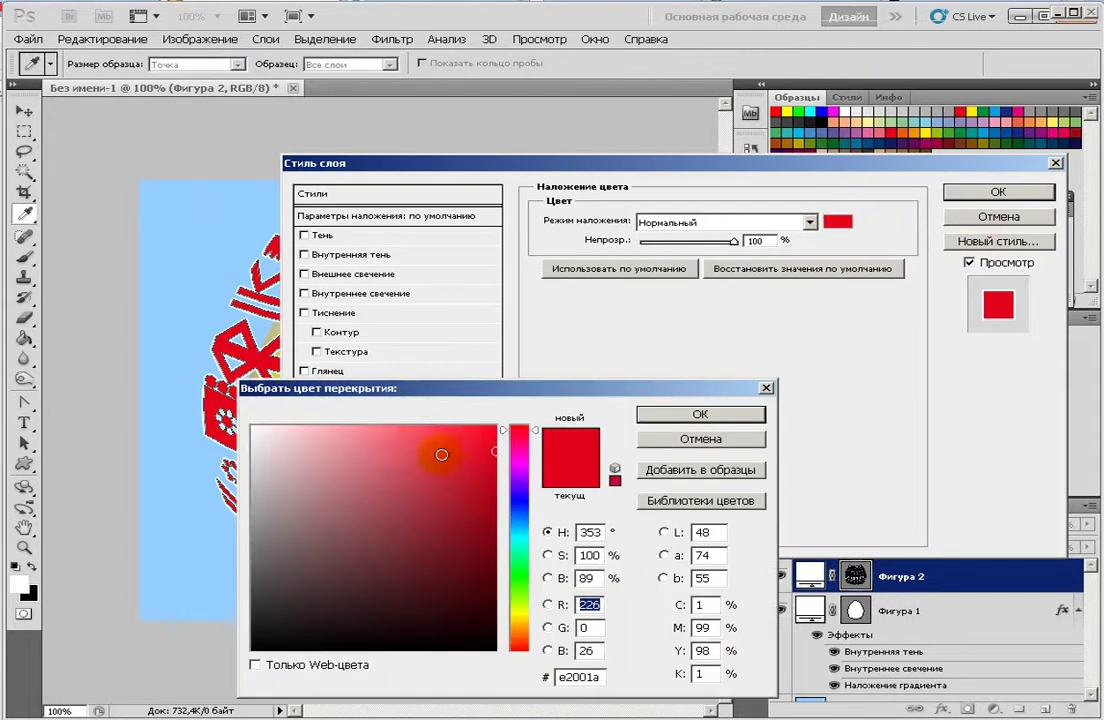
left_click_drag(402, 451, 505, 414)
left_click(730, 415)
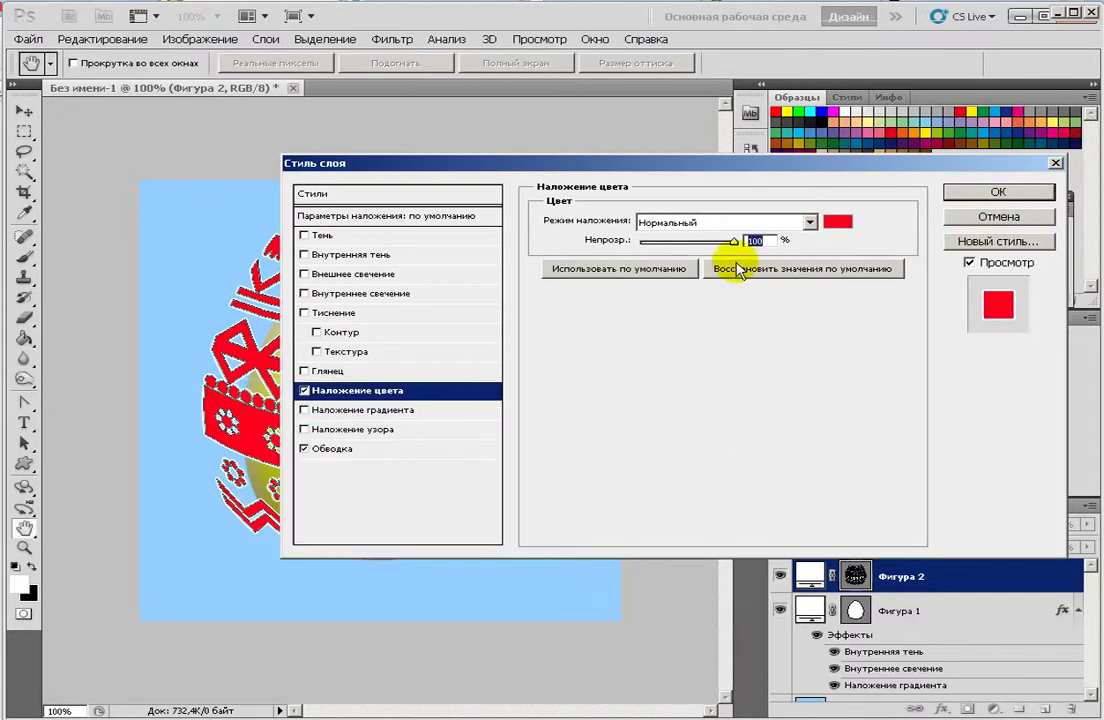
left_click(962, 195)
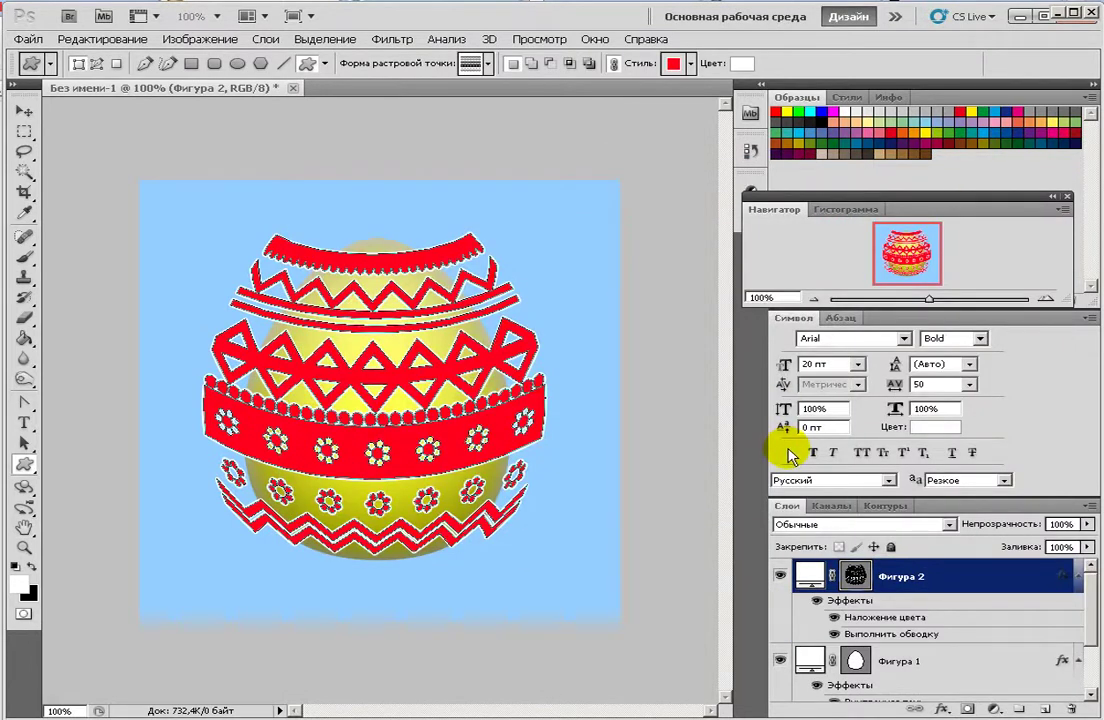
Step: Reduce the folk pattern layer's opacity to about 43% and convert the layer to a smart object
left_click(1088, 524)
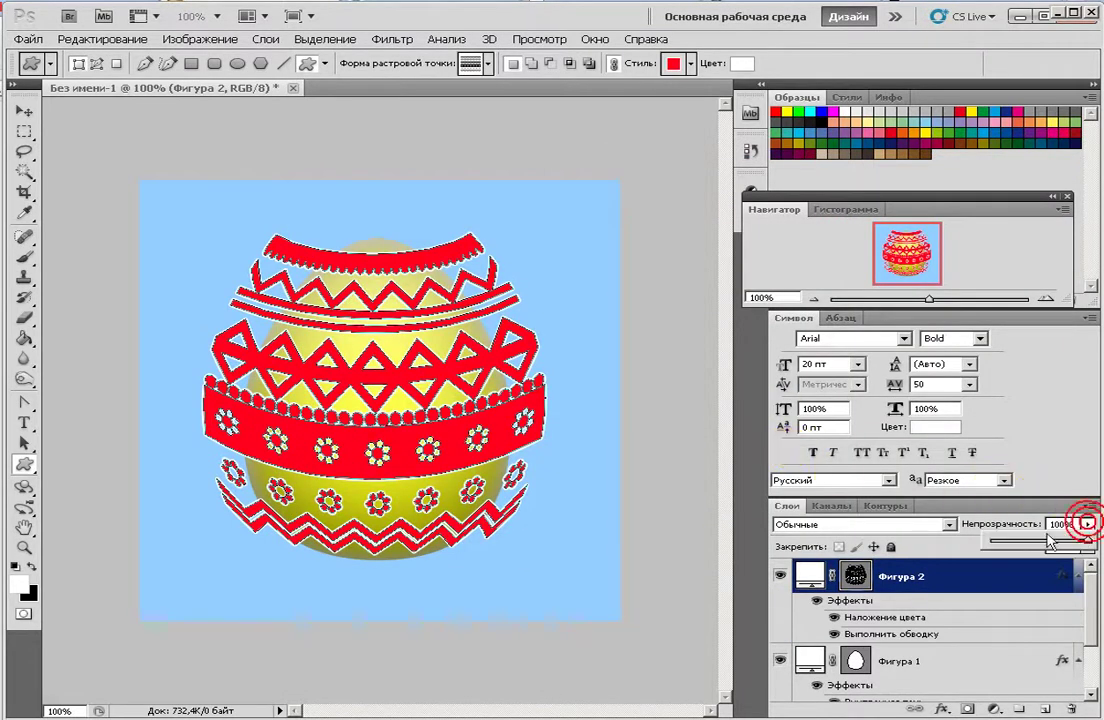
mouse_move(1025, 546)
left_mouse_down()
mouse_move(1042, 546)
mouse_move(1013, 538)
mouse_move(1077, 525)
mouse_move(1052, 543)
mouse_move(1077, 523)
mouse_move(1030, 543)
left_mouse_up()
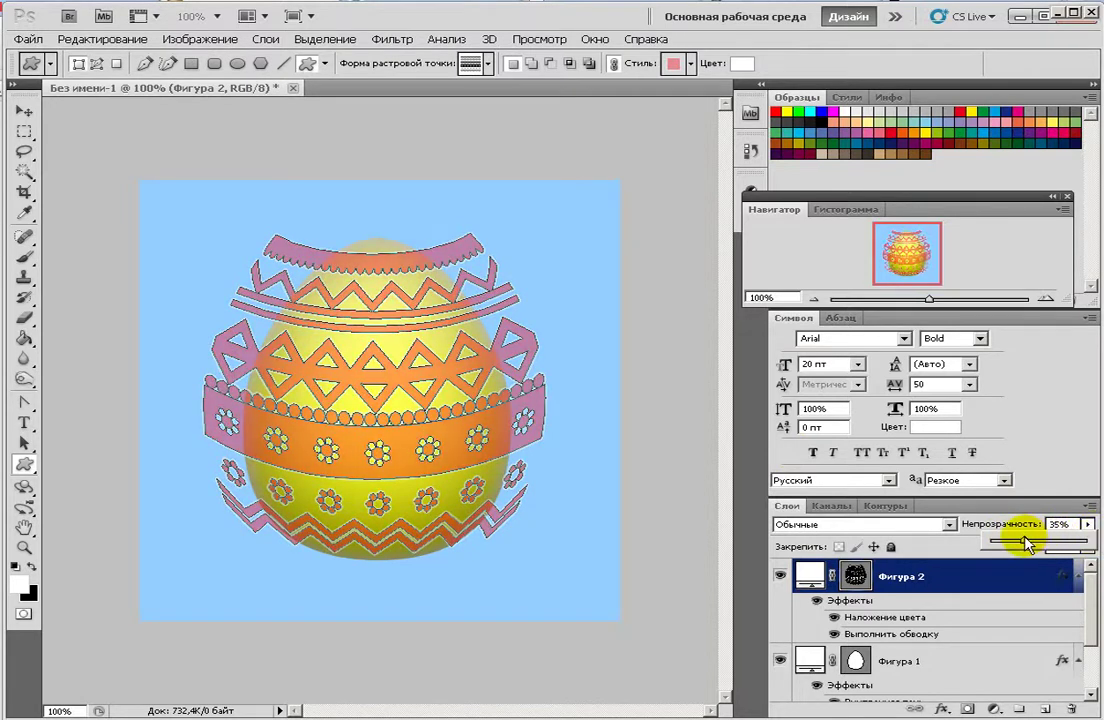
left_click_drag(1027, 544, 1033, 545)
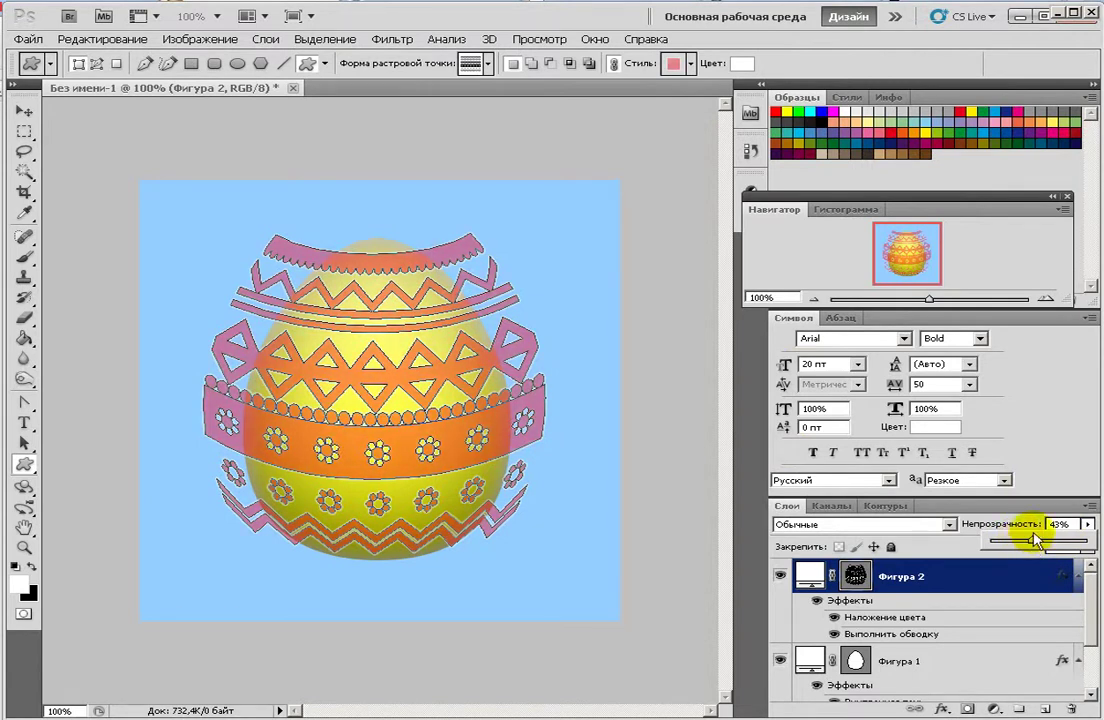
right_click(884, 587)
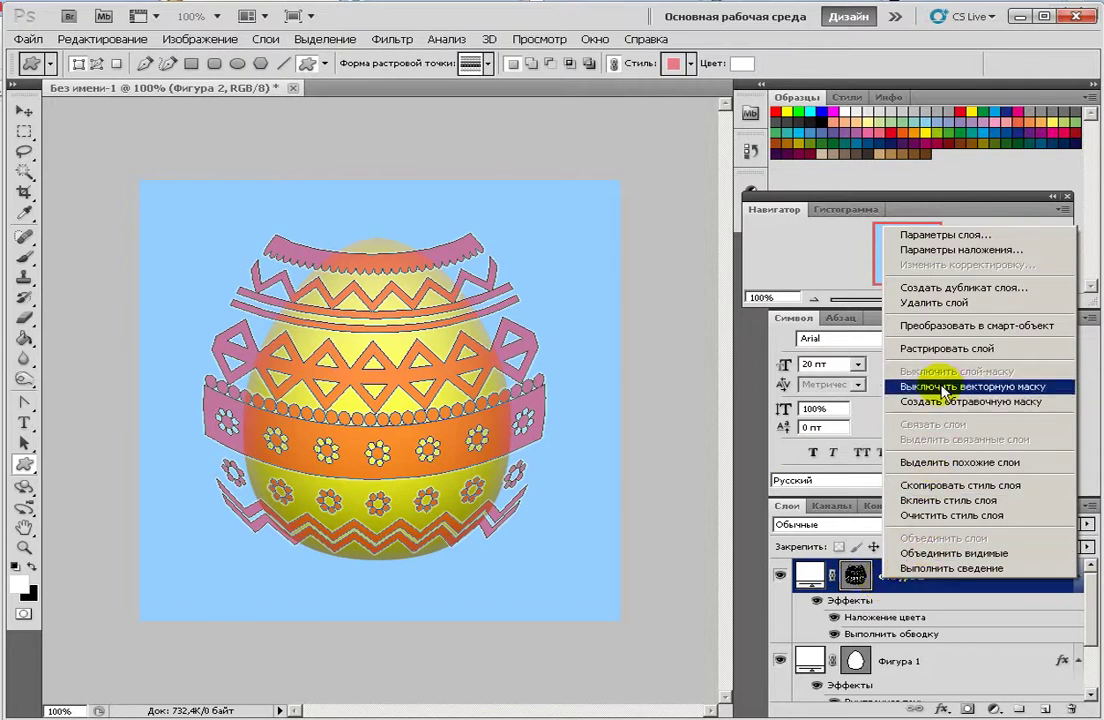
left_click(957, 327)
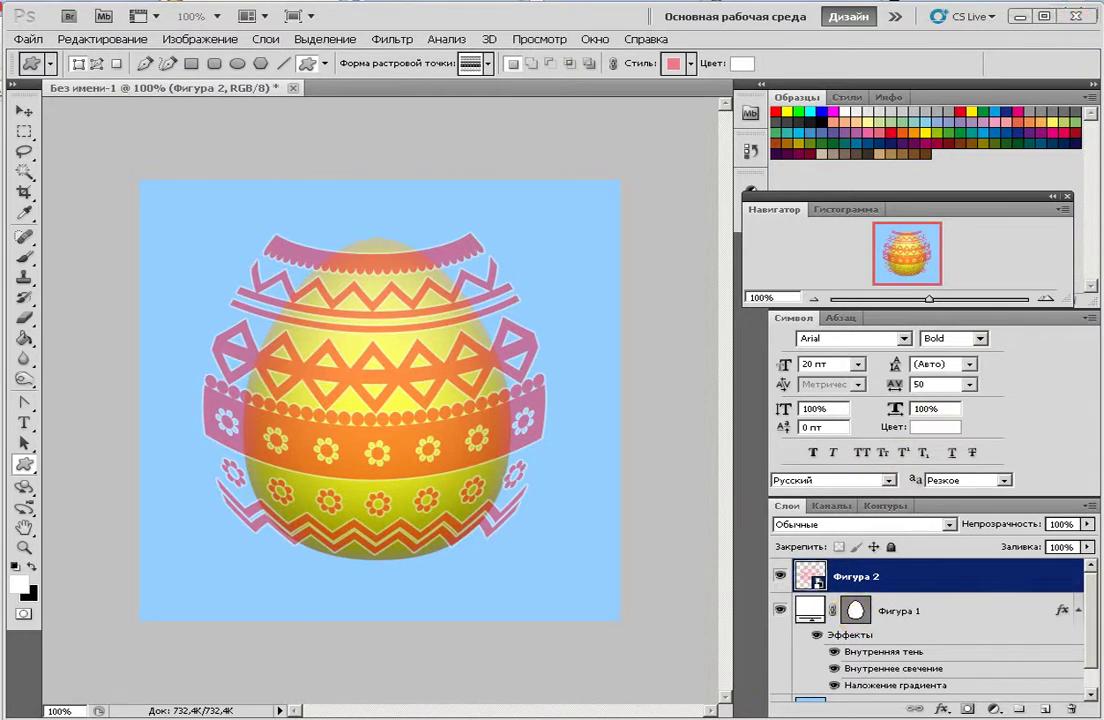
Step: Load the egg shape's outline as a selection and add it as a layer mask to the folk pattern layer
mouse_move(845, 640)
left_mouse_down()
mouse_move(850, 650)
mouse_move(835, 575)
mouse_move(862, 636)
mouse_move(890, 655)
left_mouse_up()
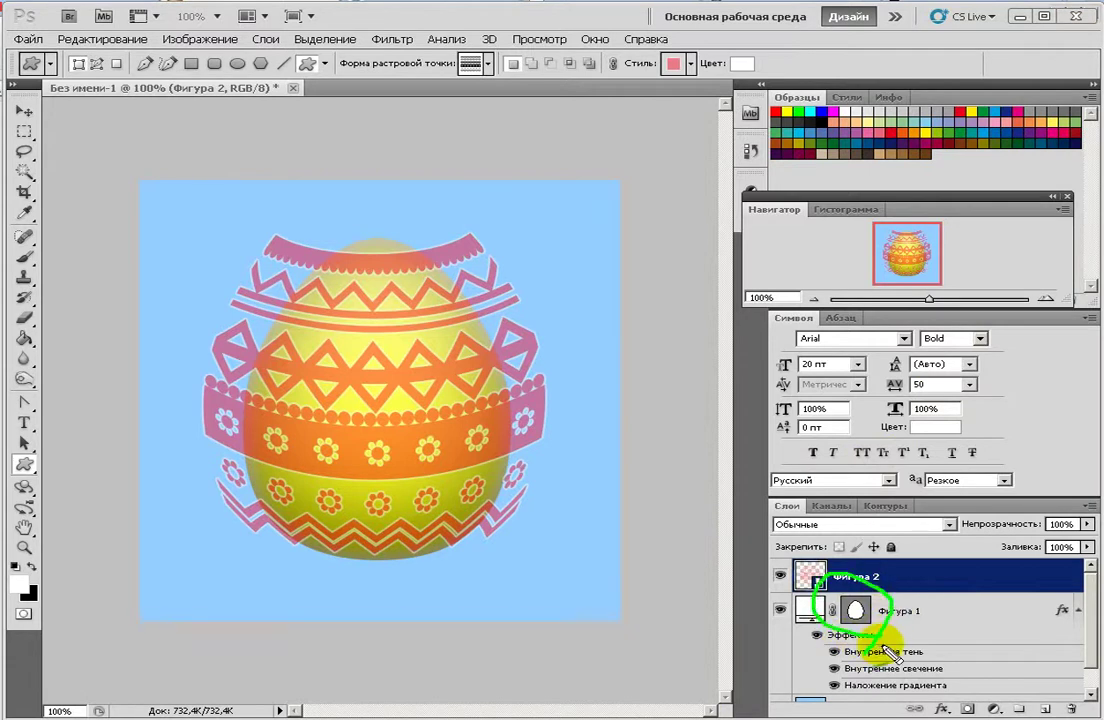
left_click(857, 612)
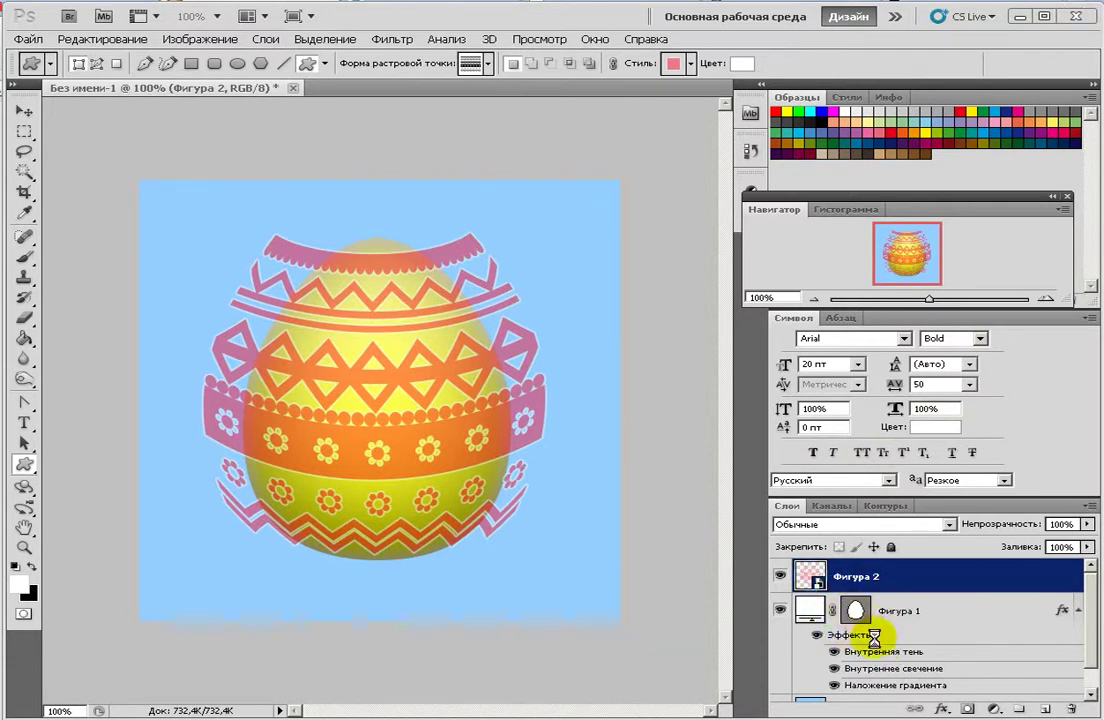
left_click(856, 613)
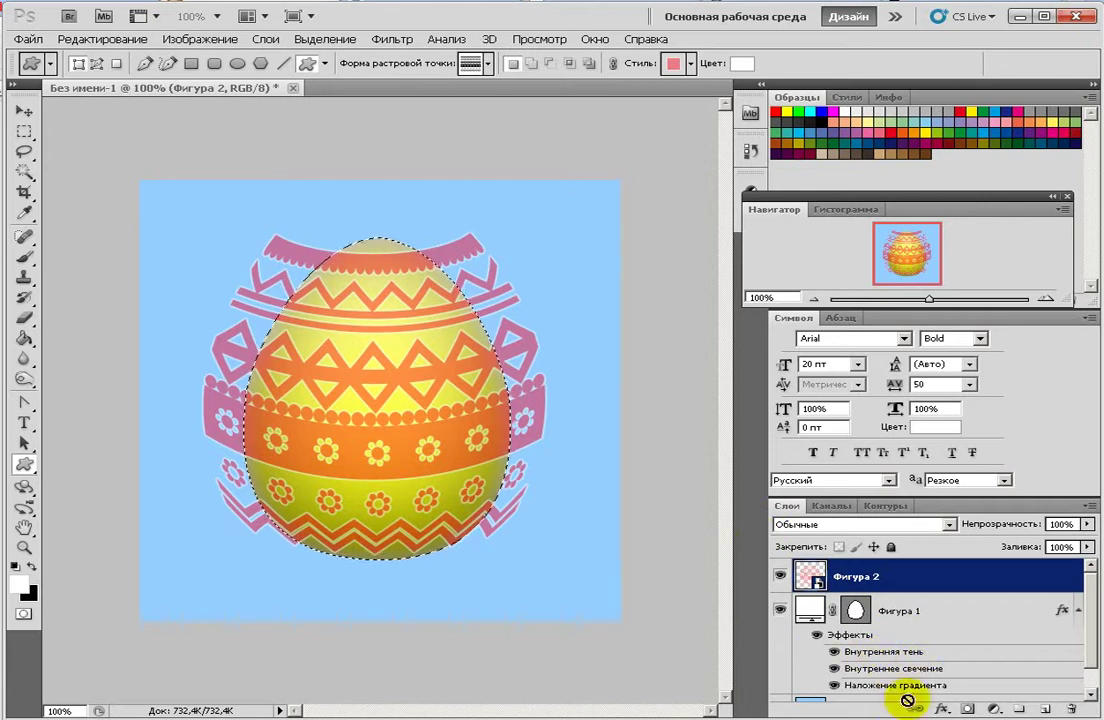
left_click(966, 710)
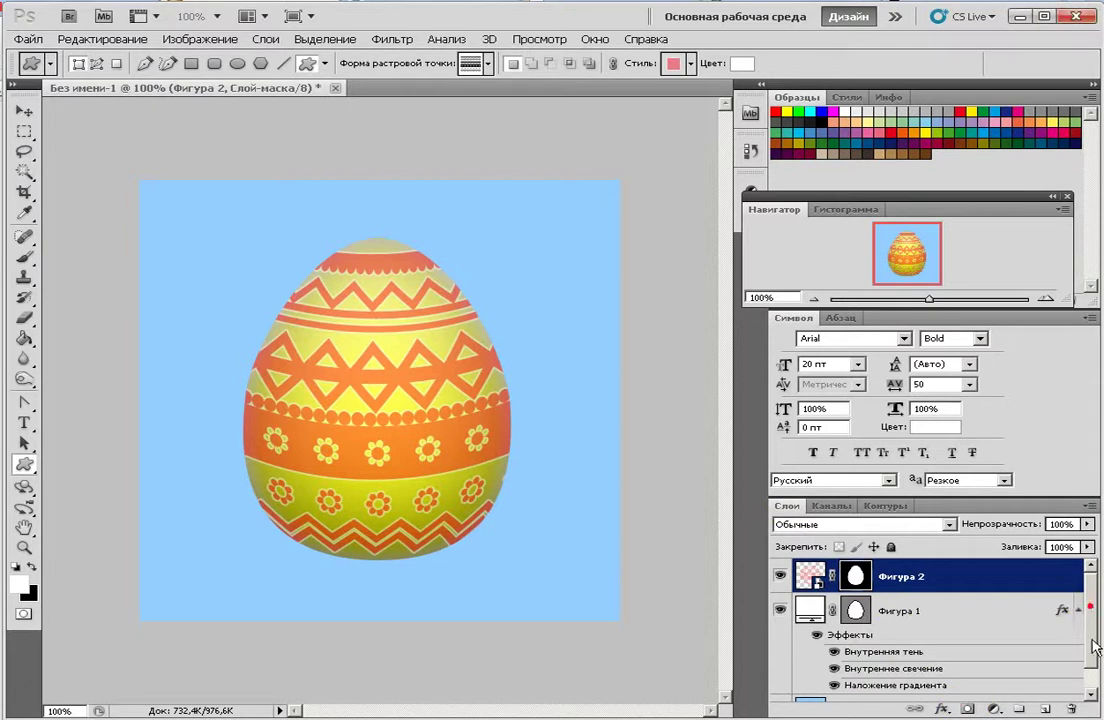
Step: Merge the folk pattern layer and the egg shape layer into a single layer
scroll(1088, 635, "down", 1)
scroll(1093, 625, "up", 1)
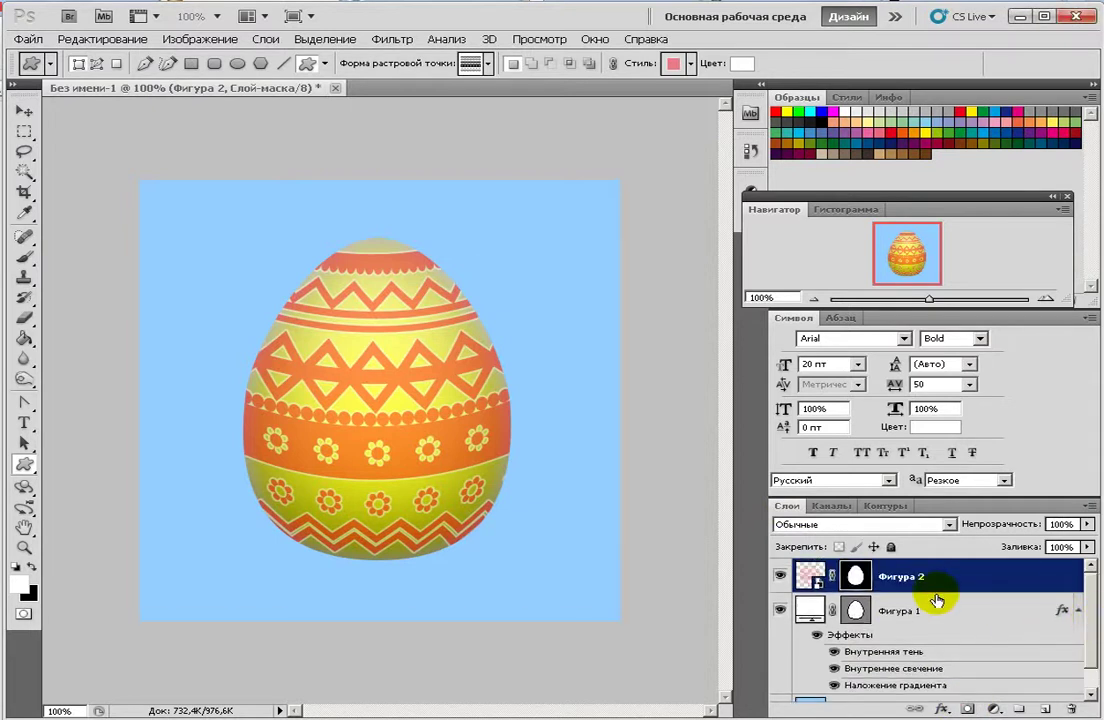
left_click(1088, 600)
scroll(1060, 615, "up", 1)
left_click(935, 602, "shift")
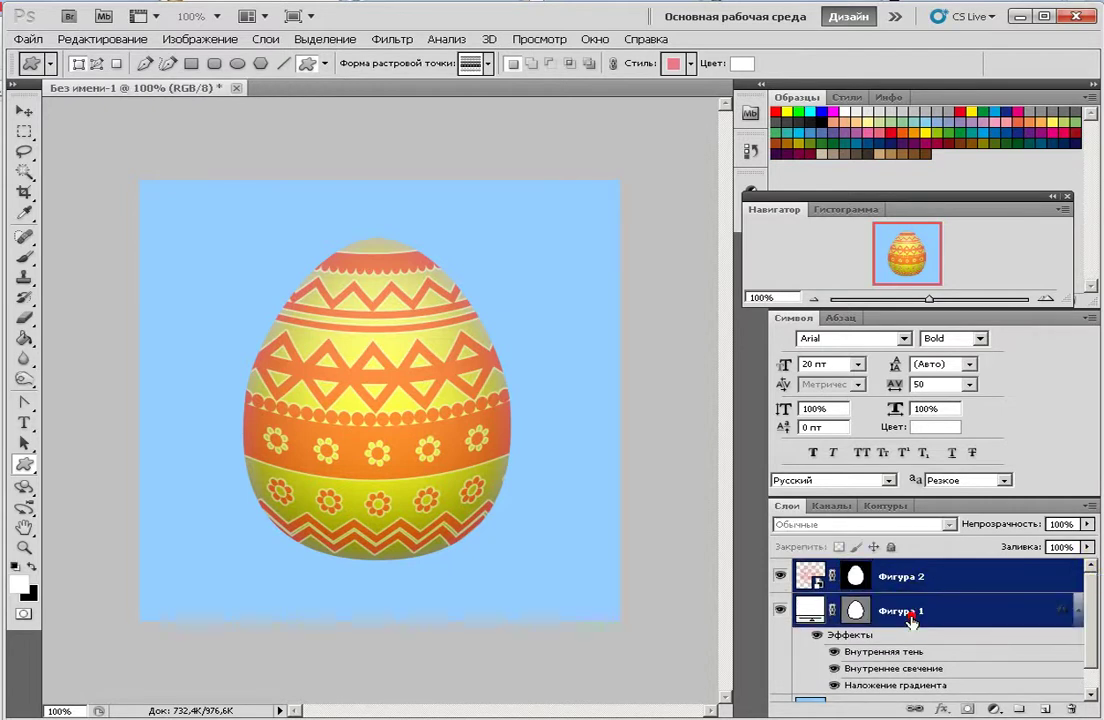
right_click(941, 615)
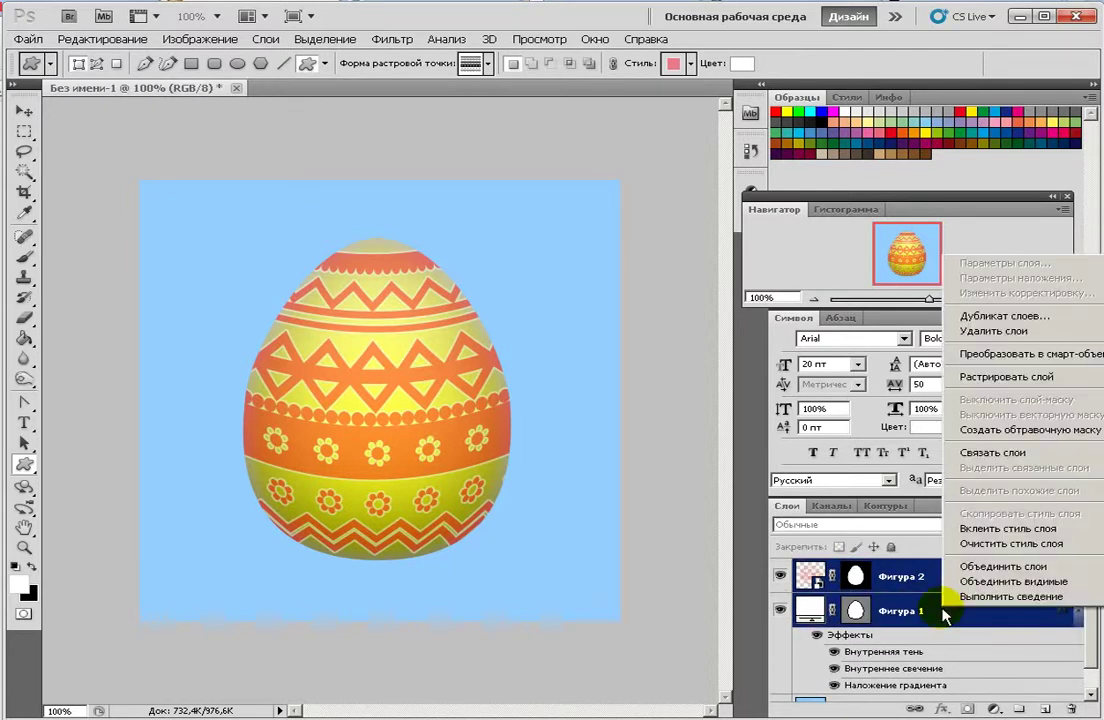
key("Escape")
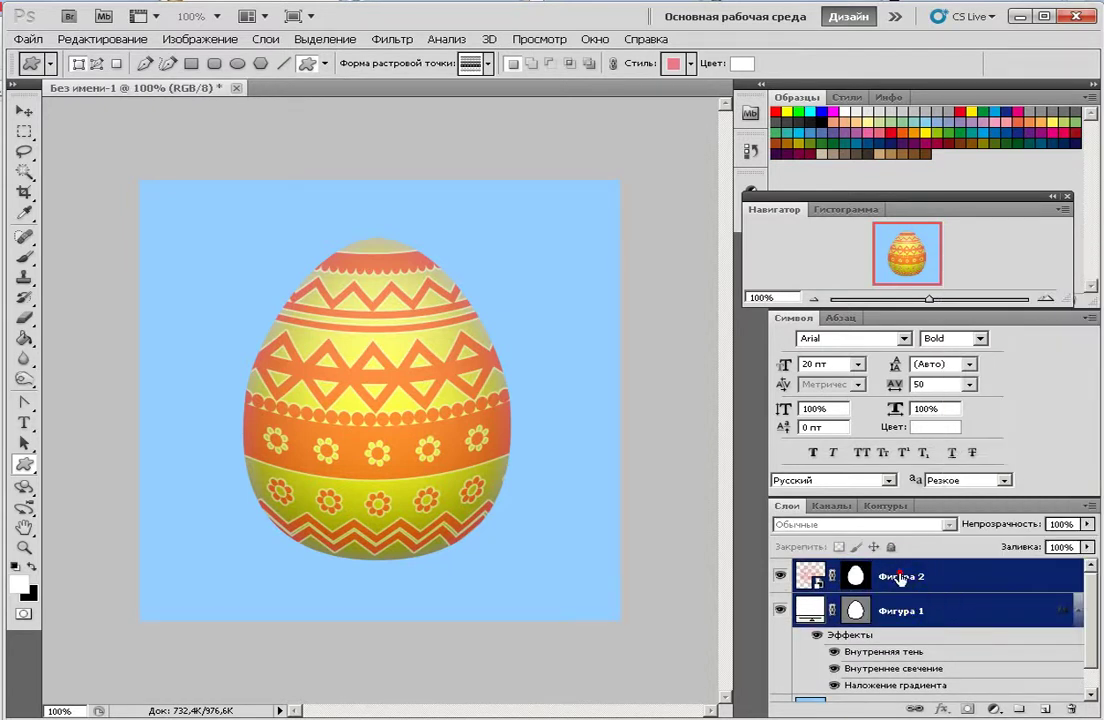
left_click(900, 577)
left_click(923, 610, "shift")
right_click(926, 612)
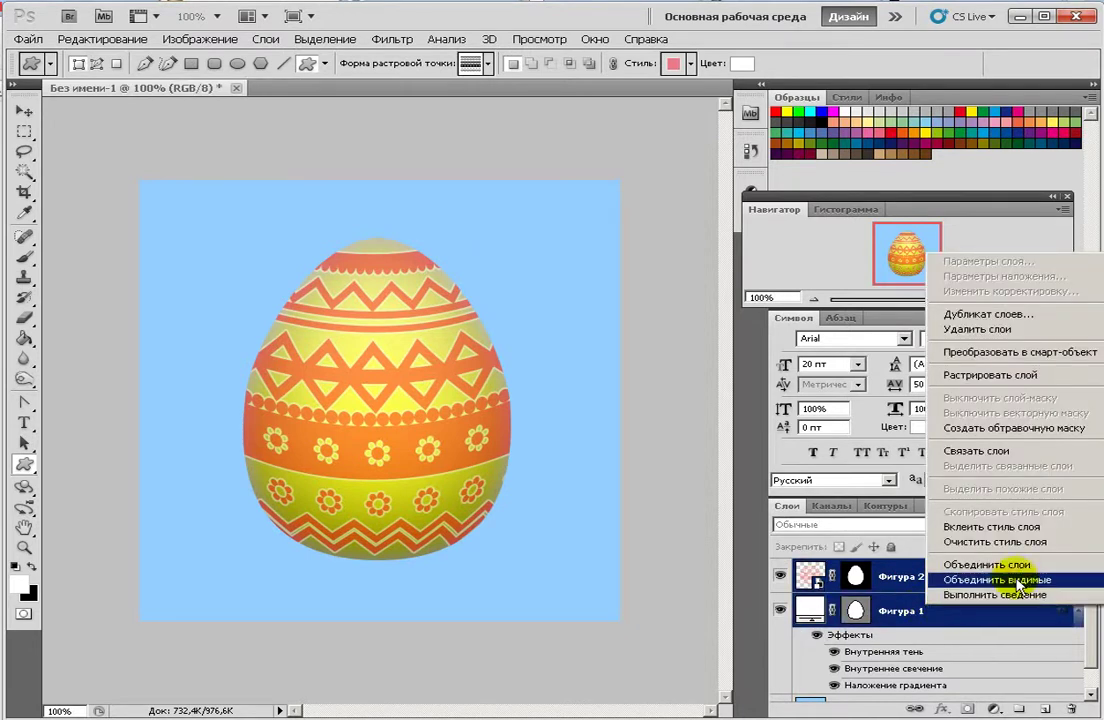
left_click(940, 566)
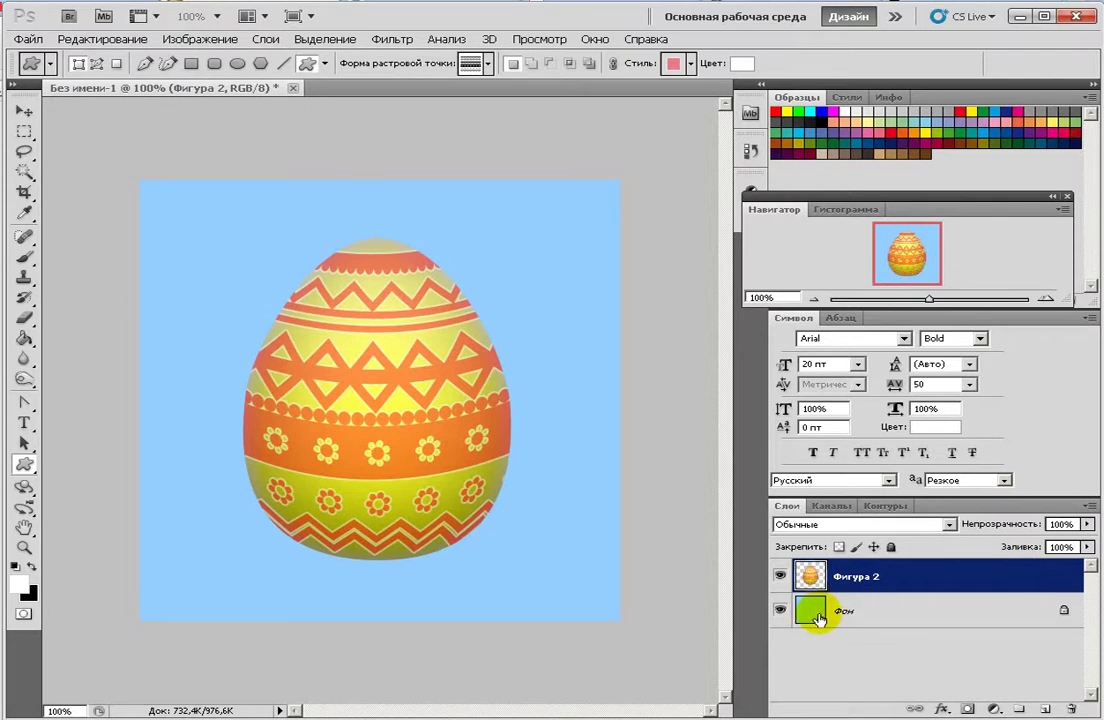
Step: Toggle the visibility of the merged egg layer and the background layer to check them separately
left_click(780, 576)
left_click(780, 576)
left_click(781, 610)
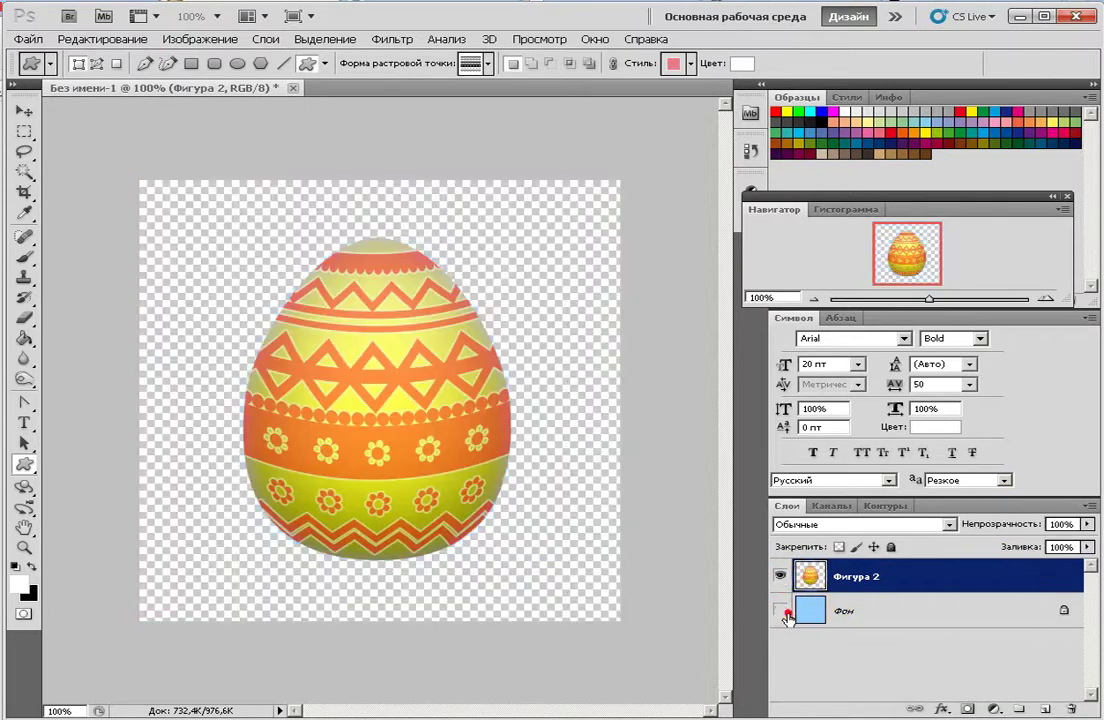
left_click(781, 611)
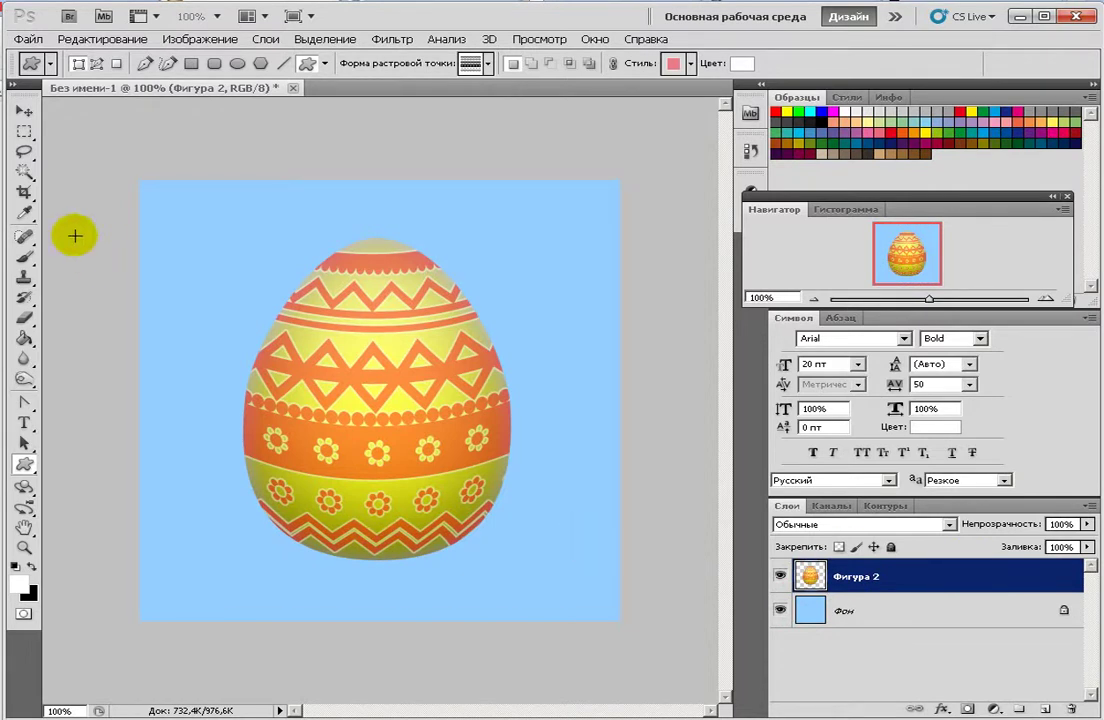
Step: Reset the Brush tool's presets to the default brush set, replacing the current brushes
left_click(28, 257)
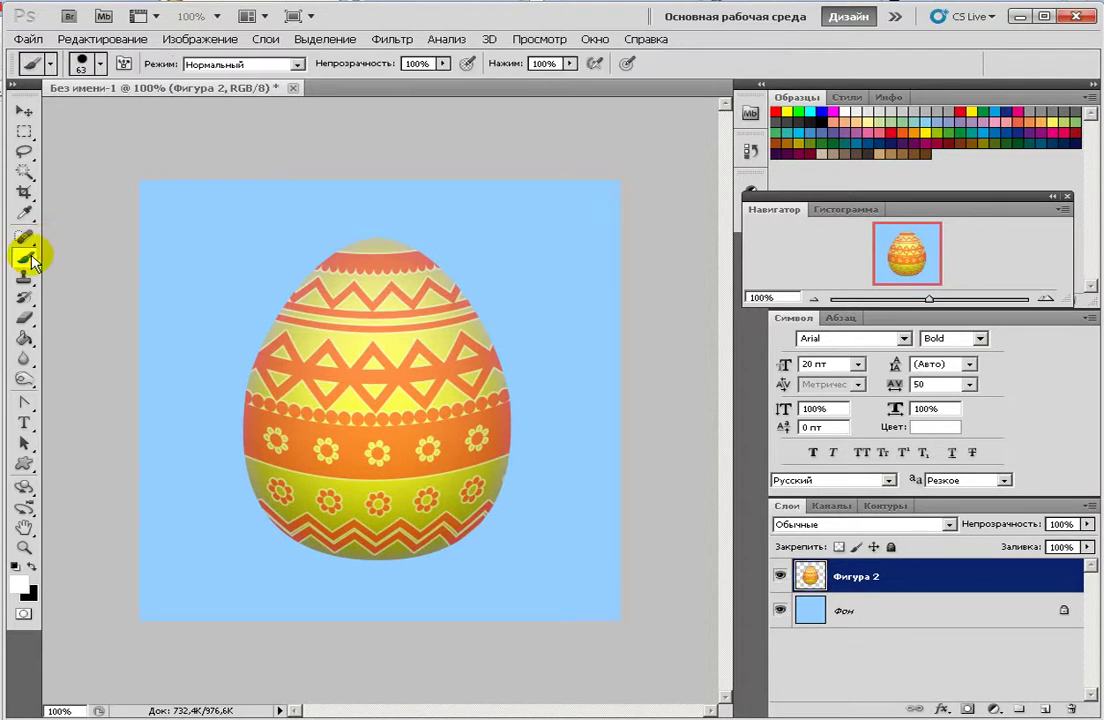
left_click(100, 64)
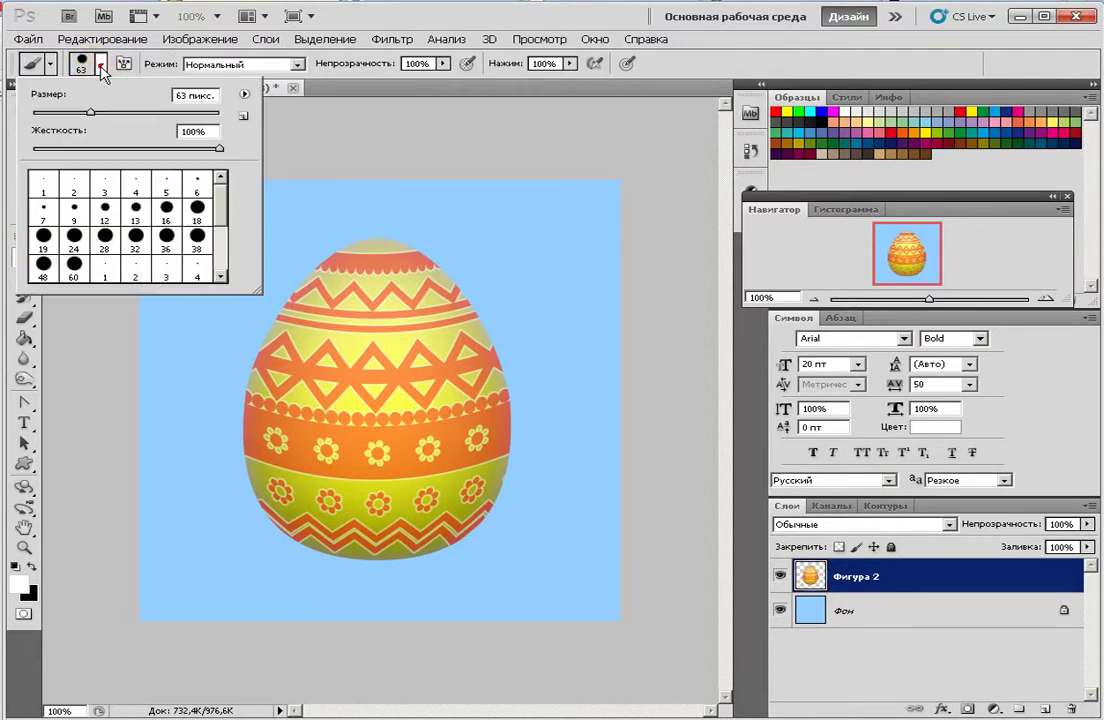
mouse_move(257, 290)
left_mouse_down()
mouse_move(286, 503)
mouse_move(320, 586)
mouse_move(323, 577)
left_mouse_up()
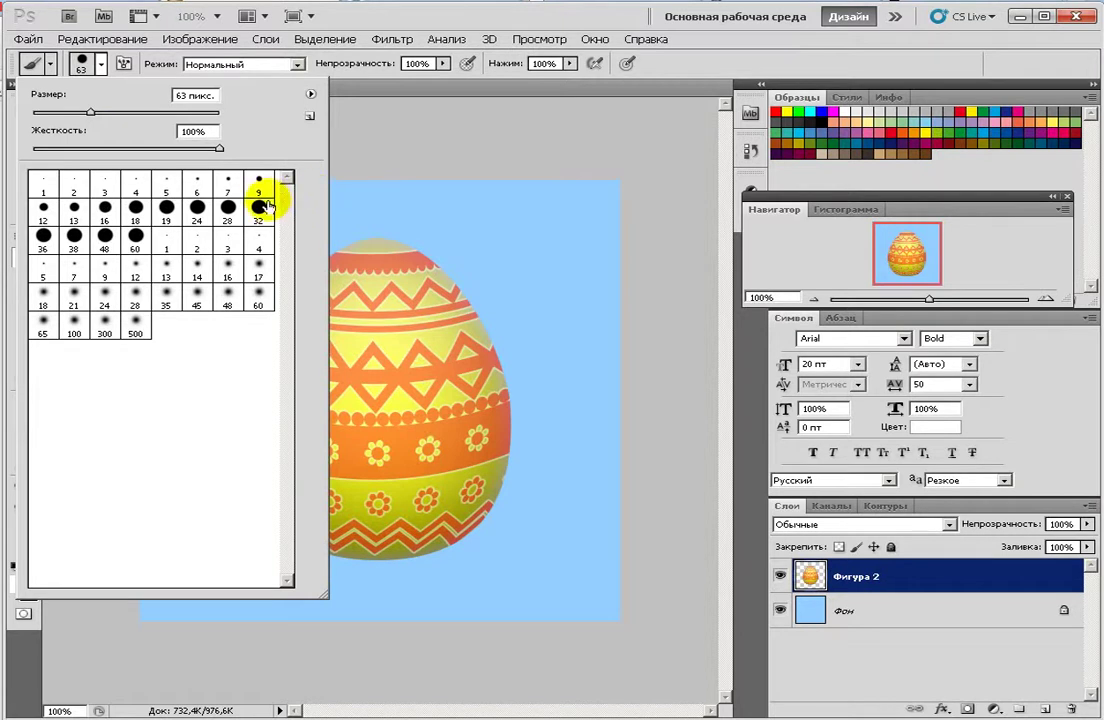
left_click(311, 94)
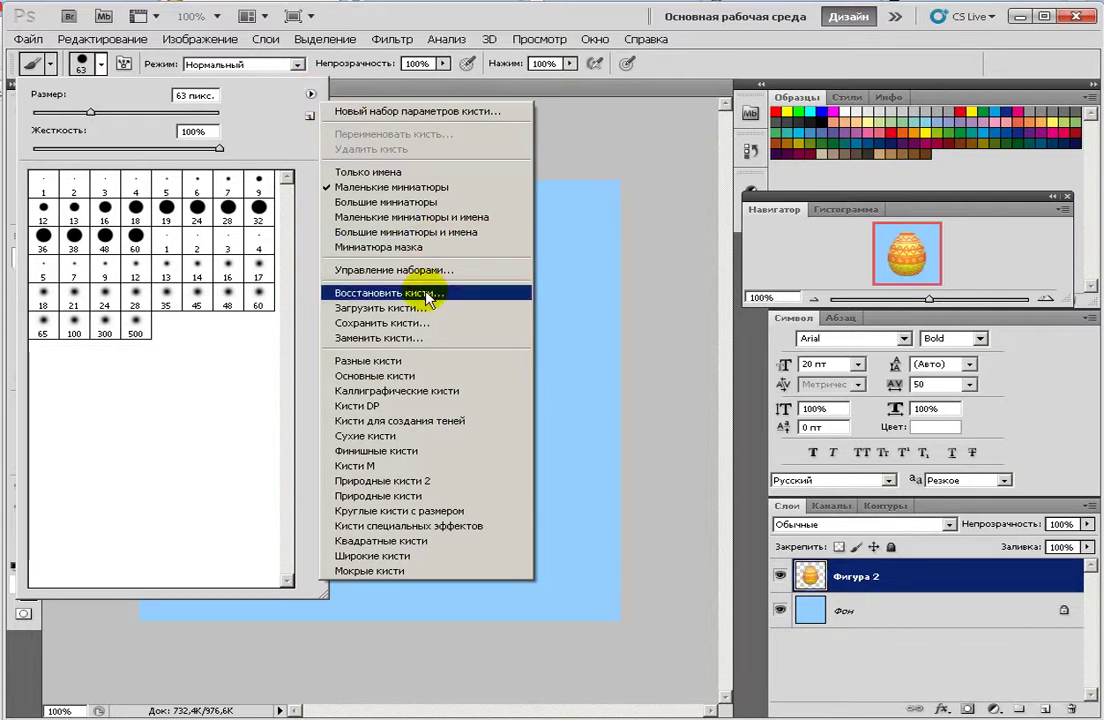
left_click(428, 294)
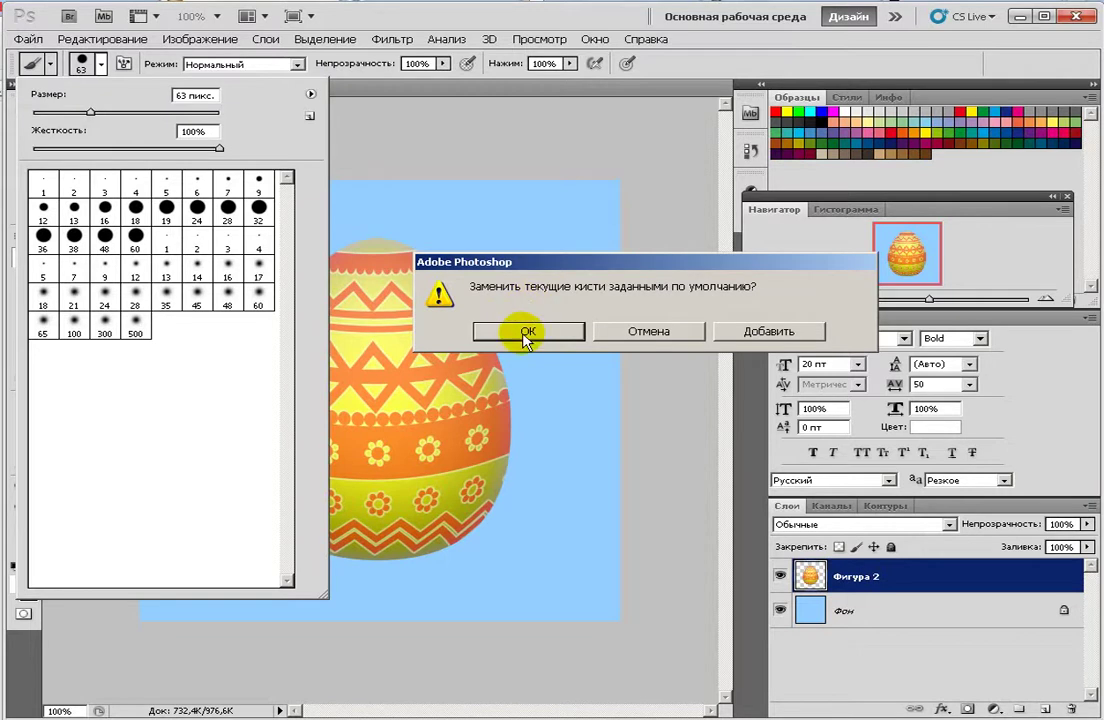
left_click(527, 332)
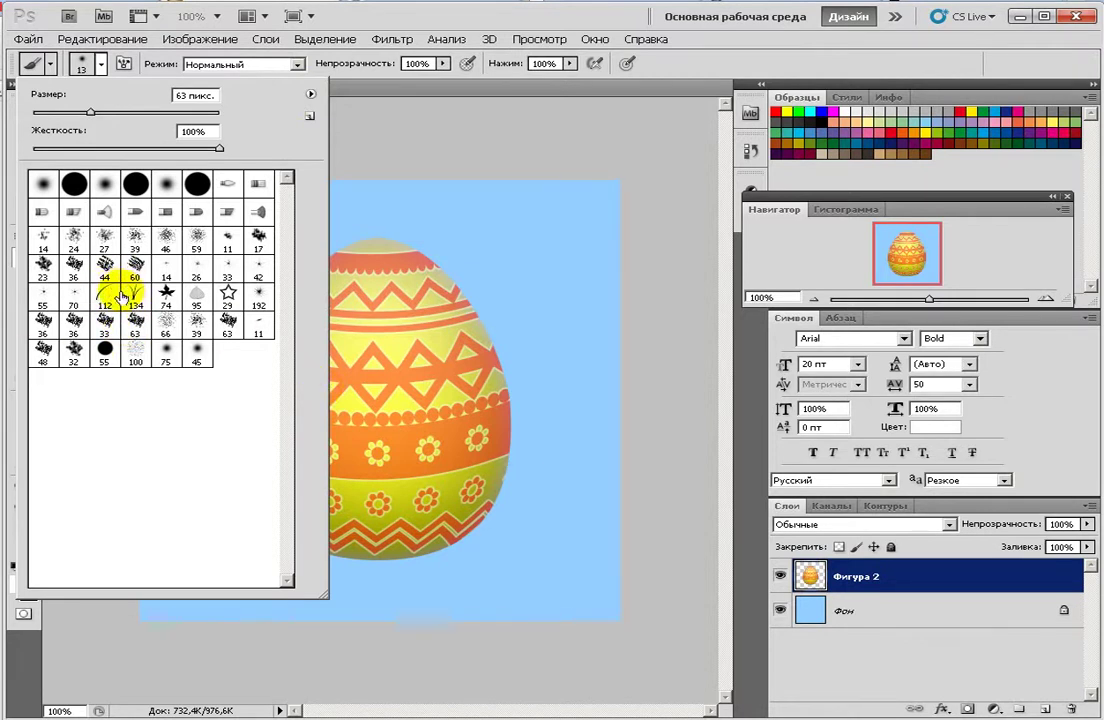
Step: Choose the single curved grass-blade brush (112) and set its size to 62 px
left_click(112, 294)
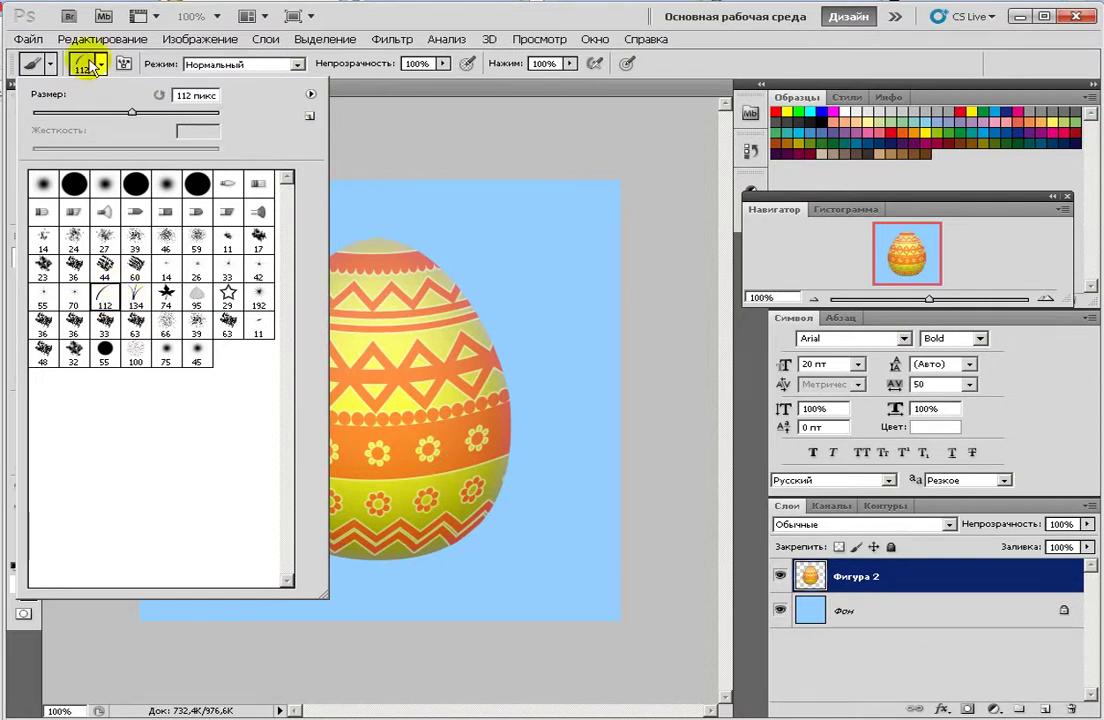
left_click_drag(133, 118, 77, 112)
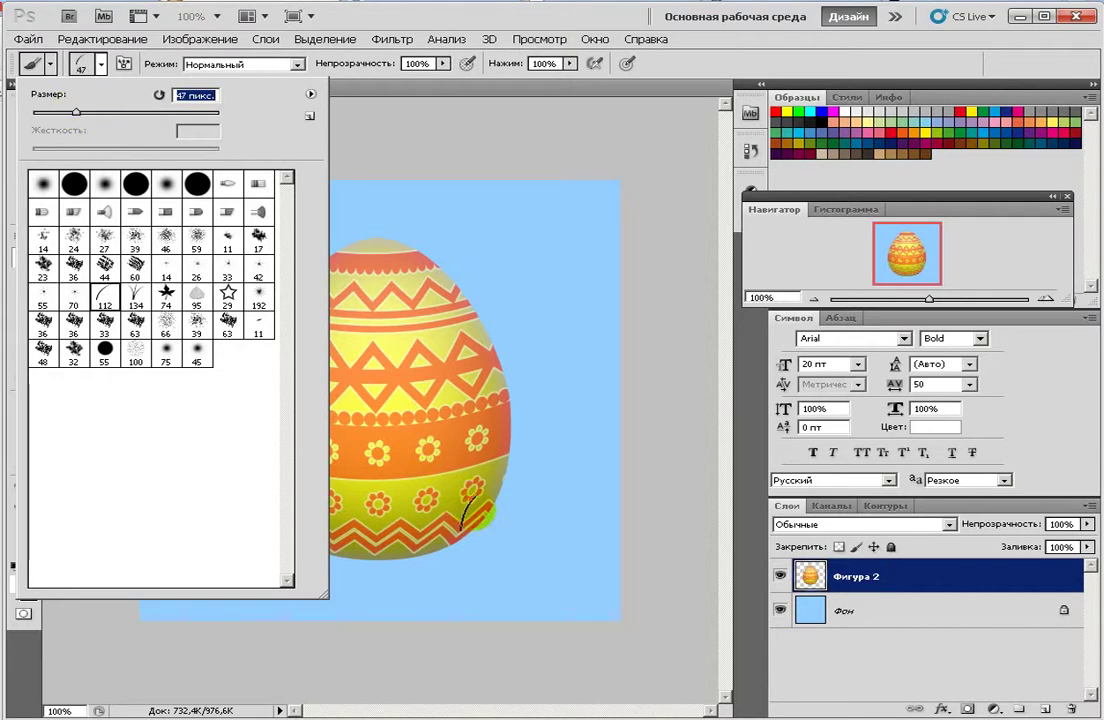
left_click_drag(76, 111, 90, 117)
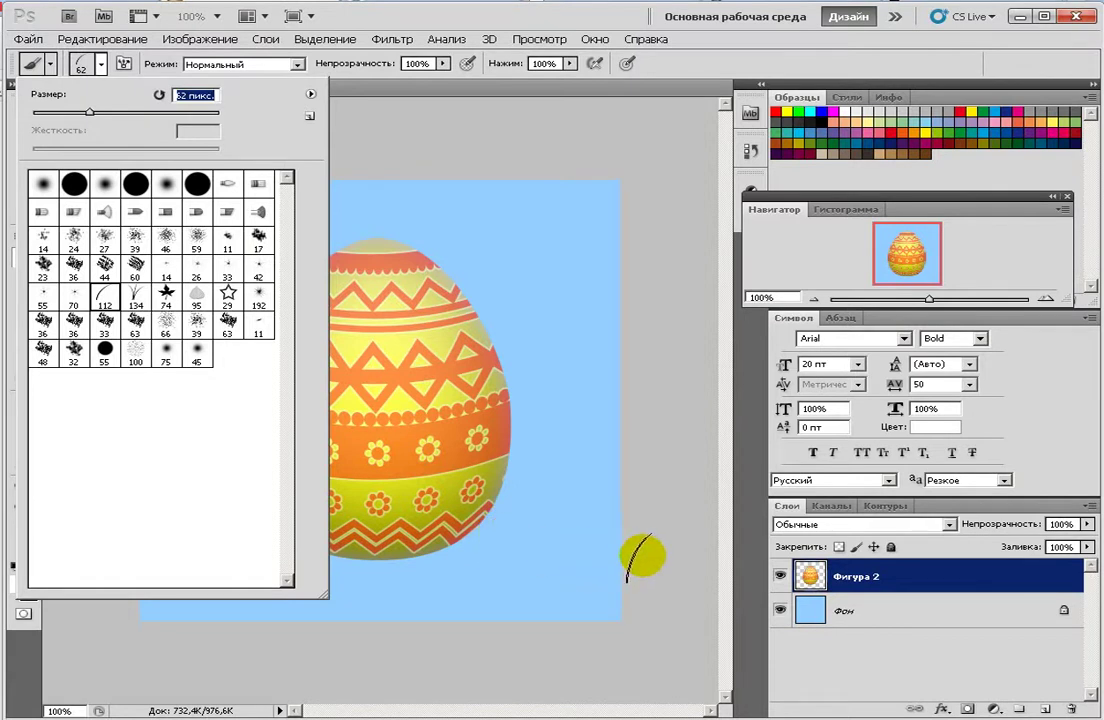
left_click(662, 446)
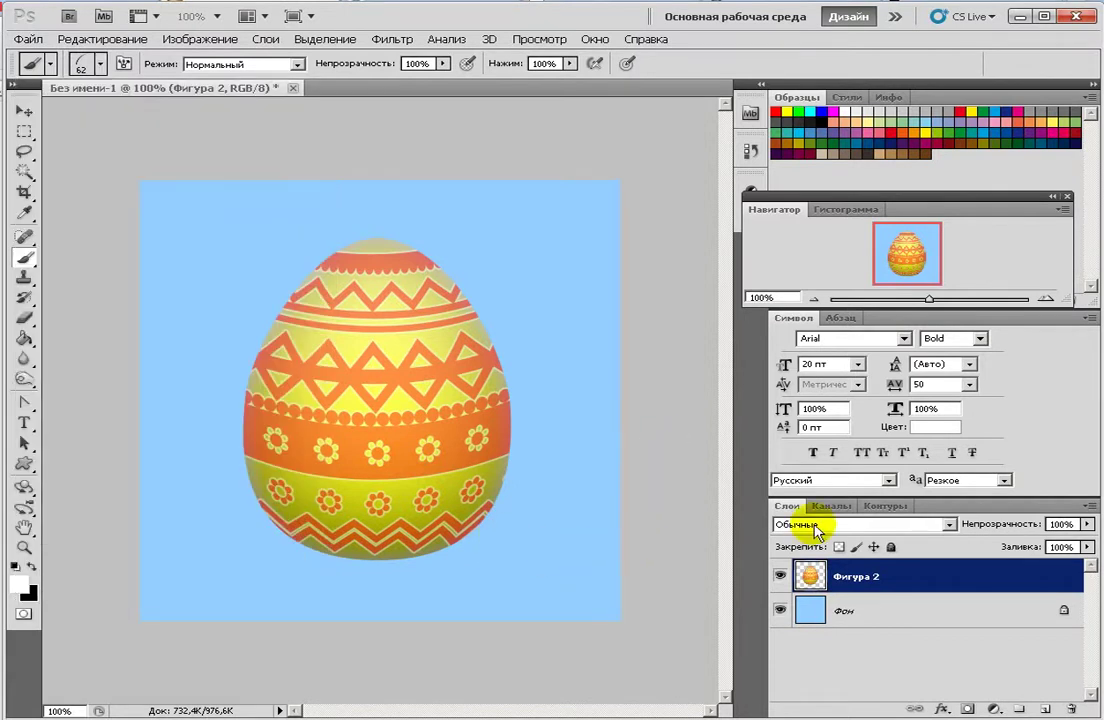
Step: Add one empty layer above the egg and another between the egg and the background, leaving the lower one active
left_click(1043, 709)
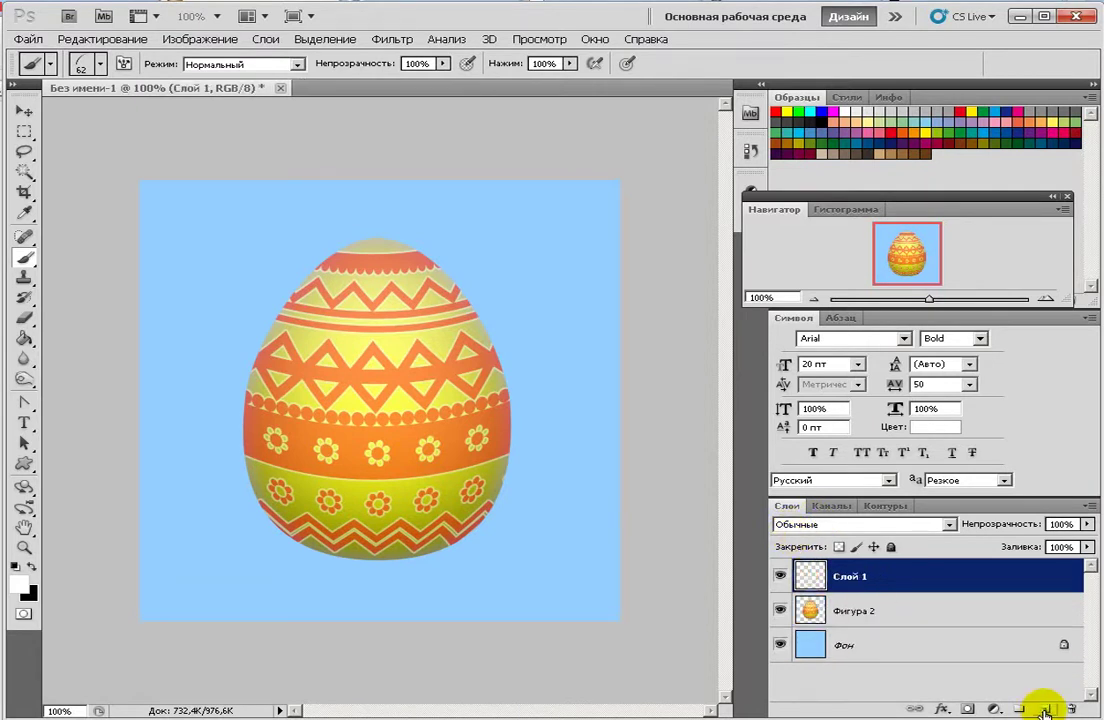
left_click(963, 645)
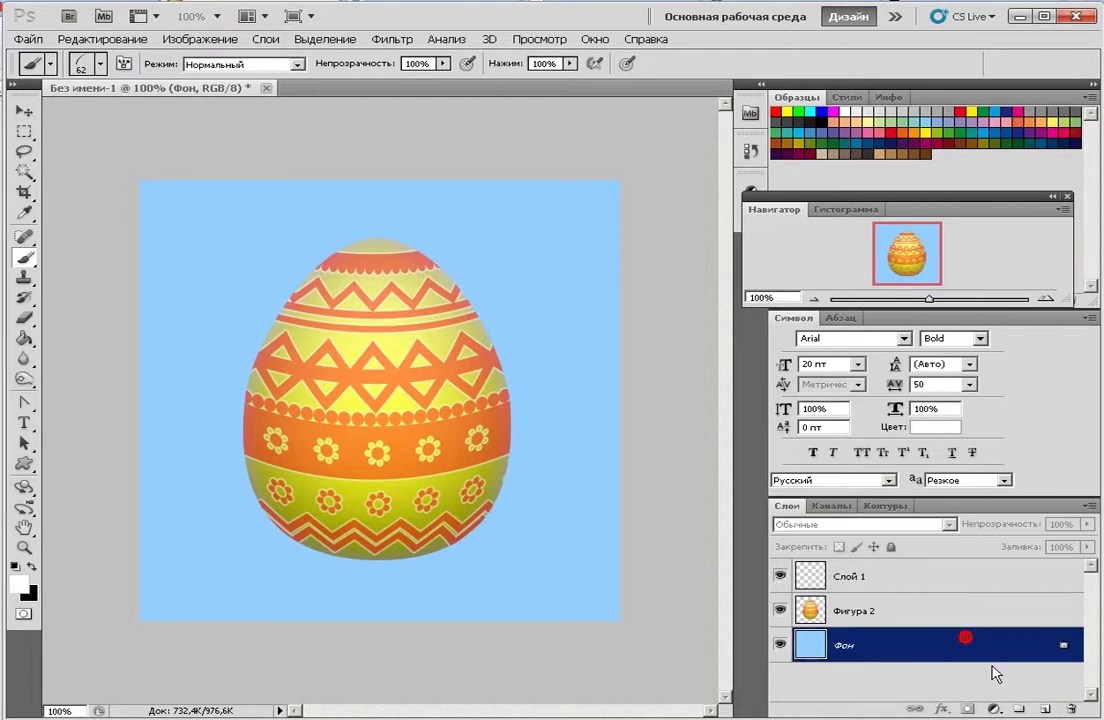
left_click(1043, 709)
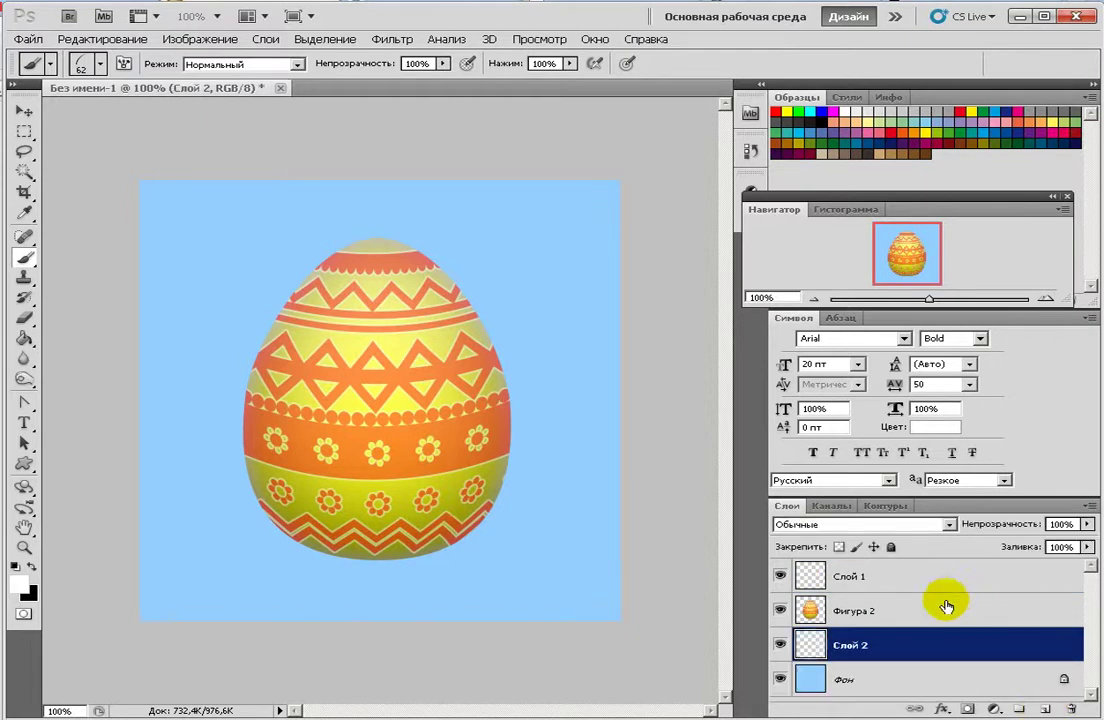
left_click(863, 578)
left_click(867, 645)
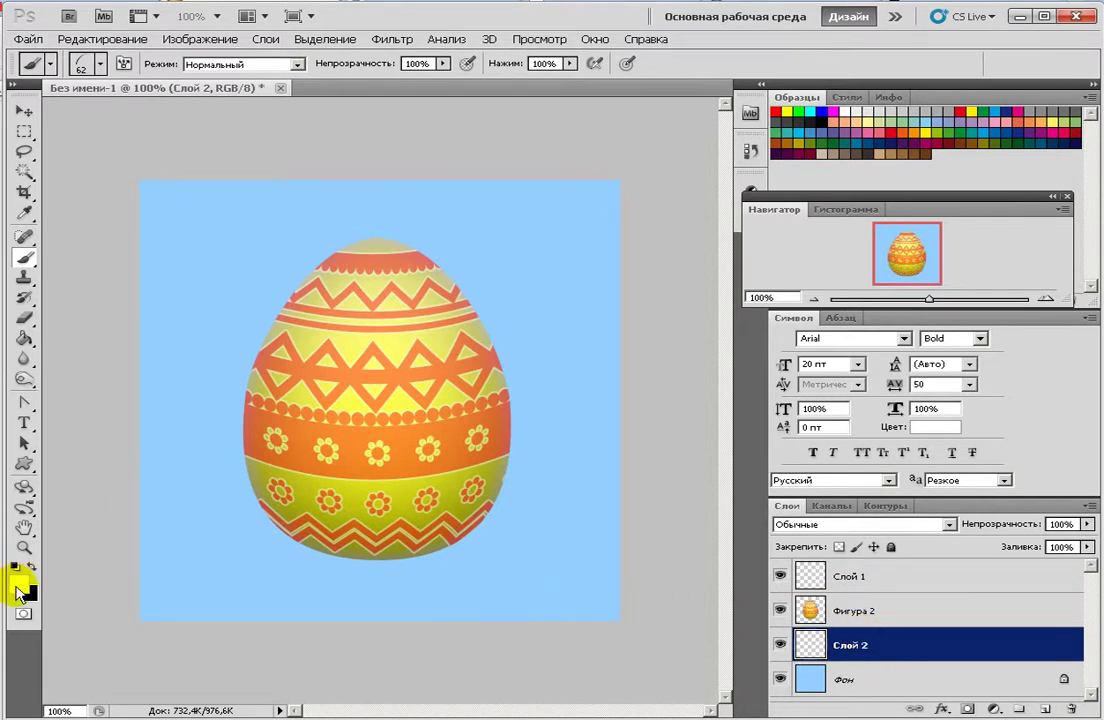
Step: Set the foreground colour to bright green 00a700
left_click(21, 585)
left_click(509, 578)
left_click(453, 522)
left_click(491, 484)
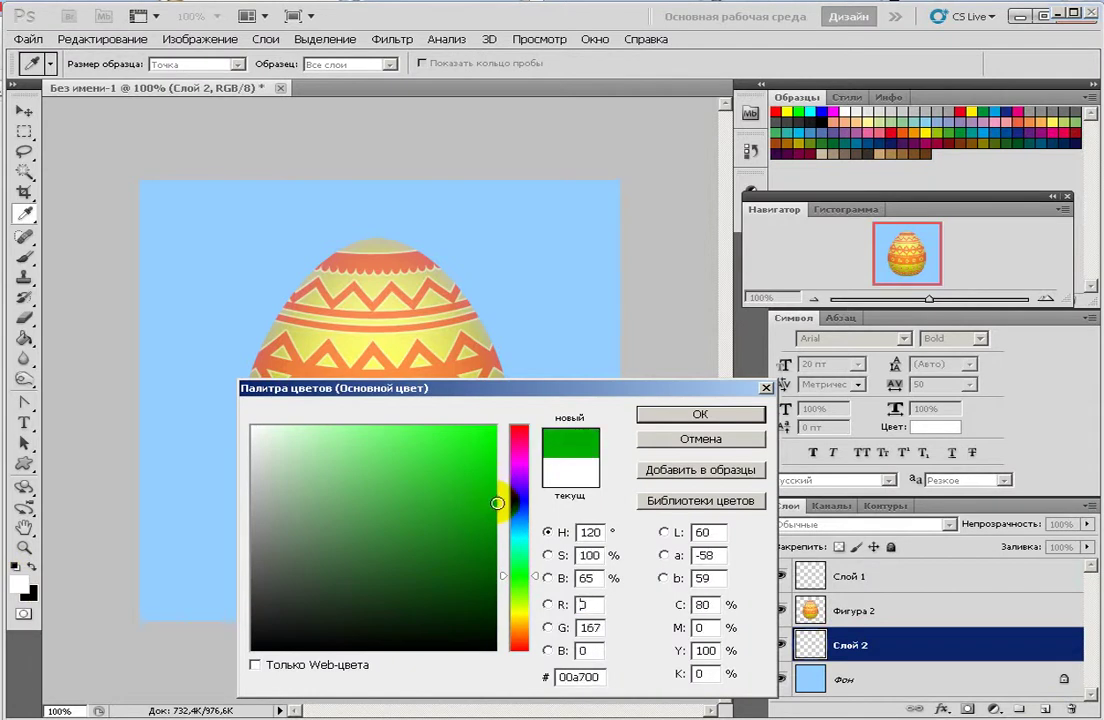
left_click(665, 416)
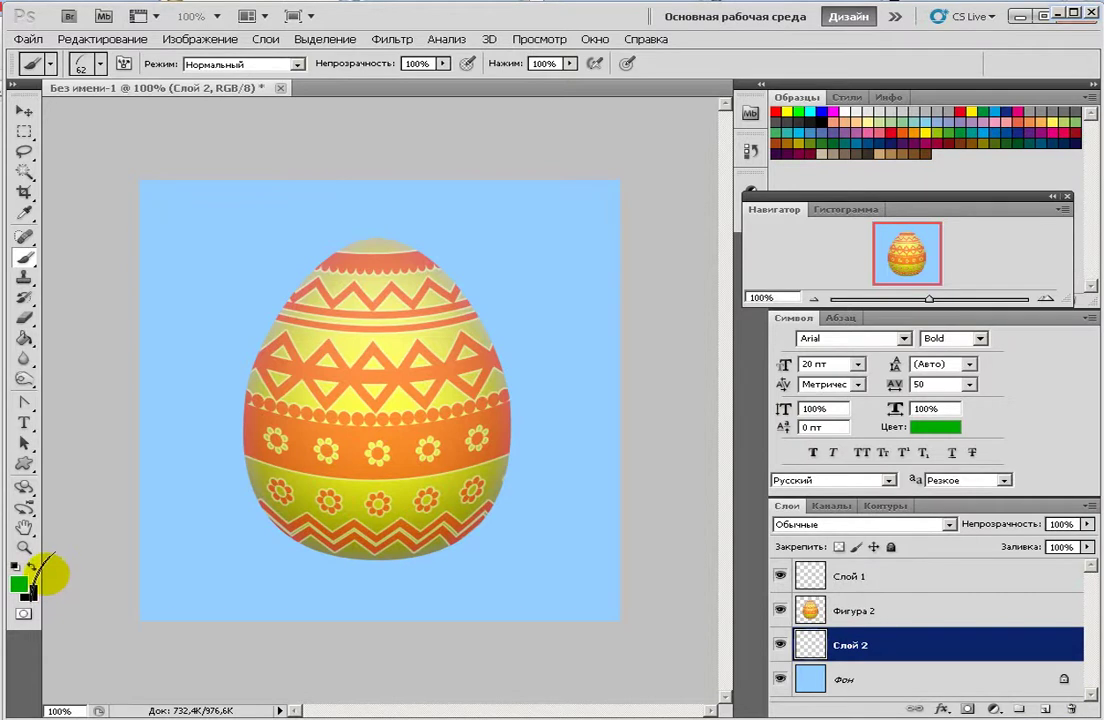
Step: Set the background colour to dark green 016a01
left_click(28, 592)
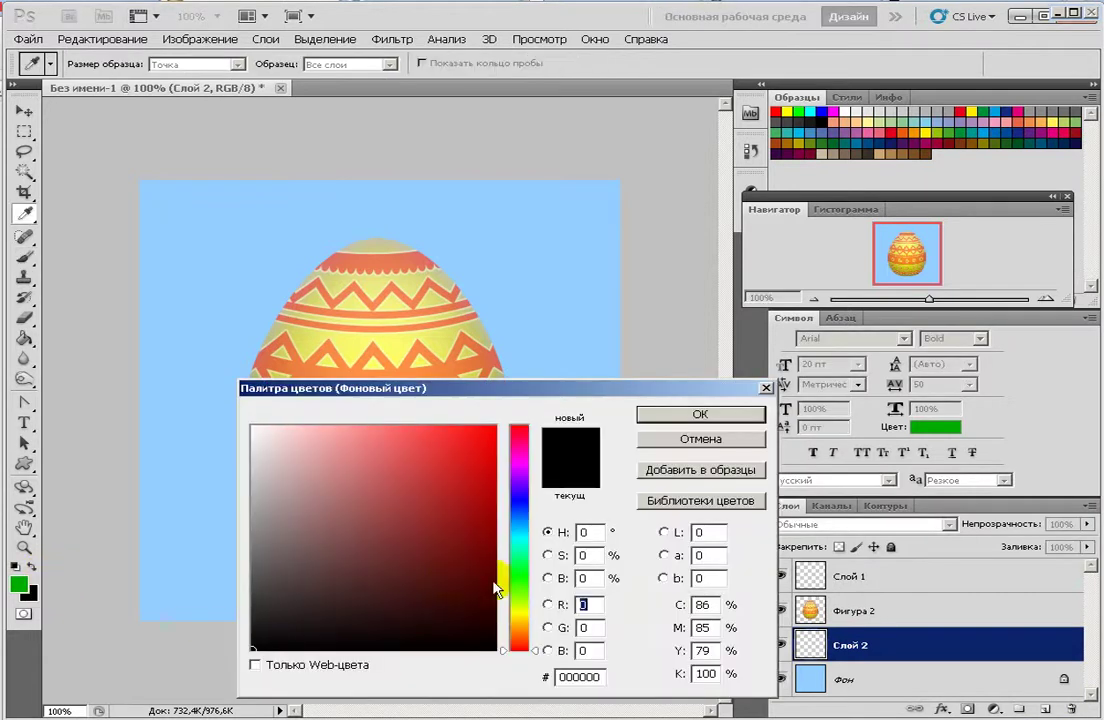
left_click_drag(517, 547, 517, 575)
left_click(464, 552)
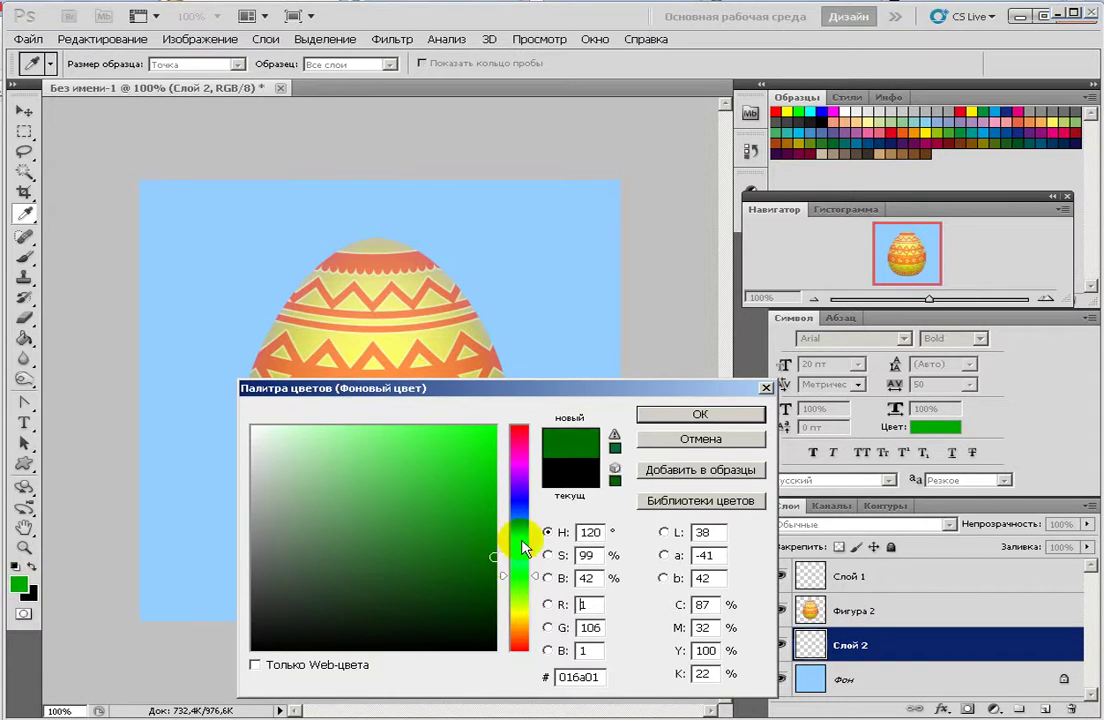
left_click(700, 414)
Step: Reselect the curved grass-blade brush (112) for the Brush tool and set its size to 68 px
key("b")
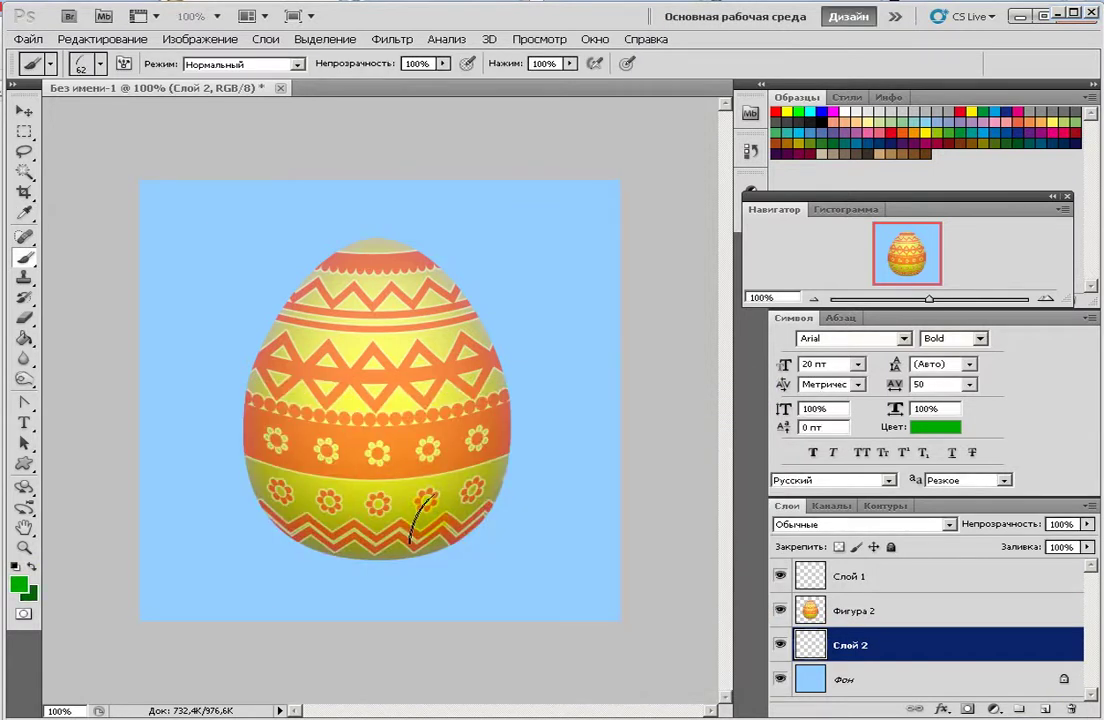
left_click(24, 257)
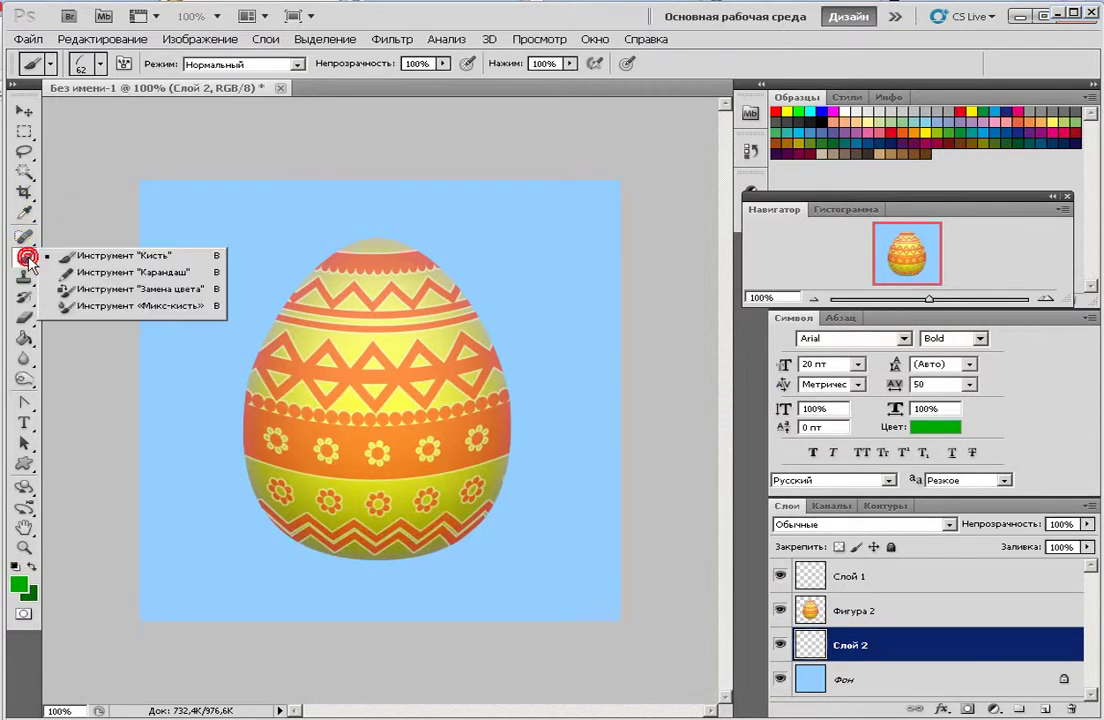
left_click(90, 263)
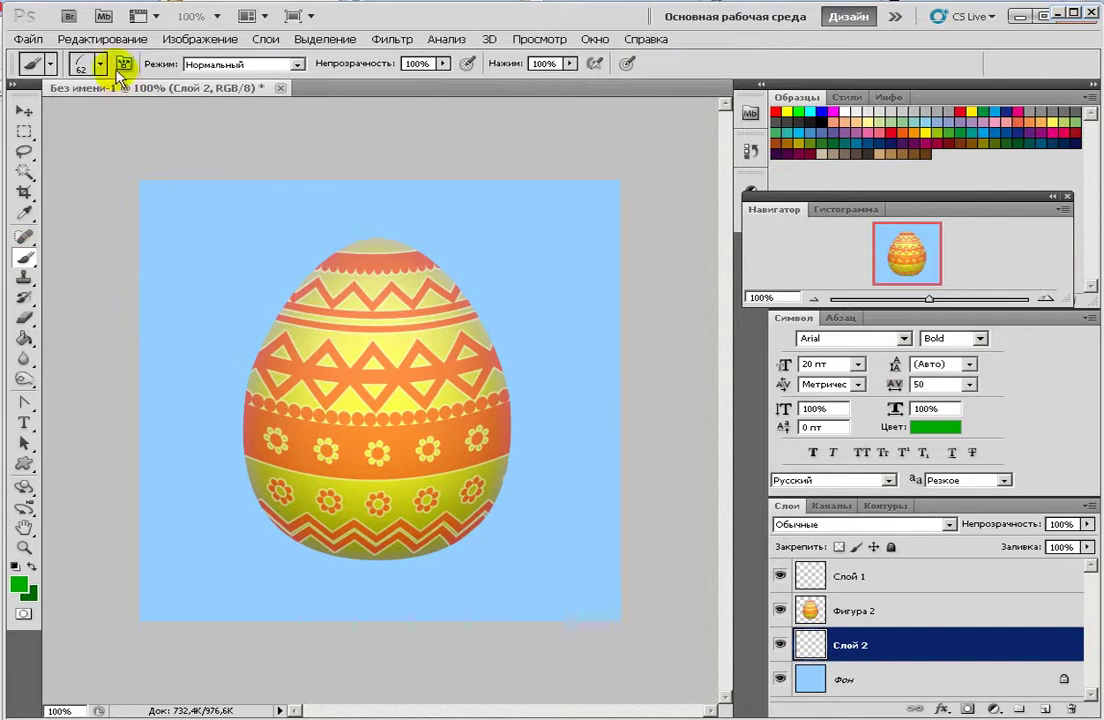
left_click(100, 63)
left_click(105, 296)
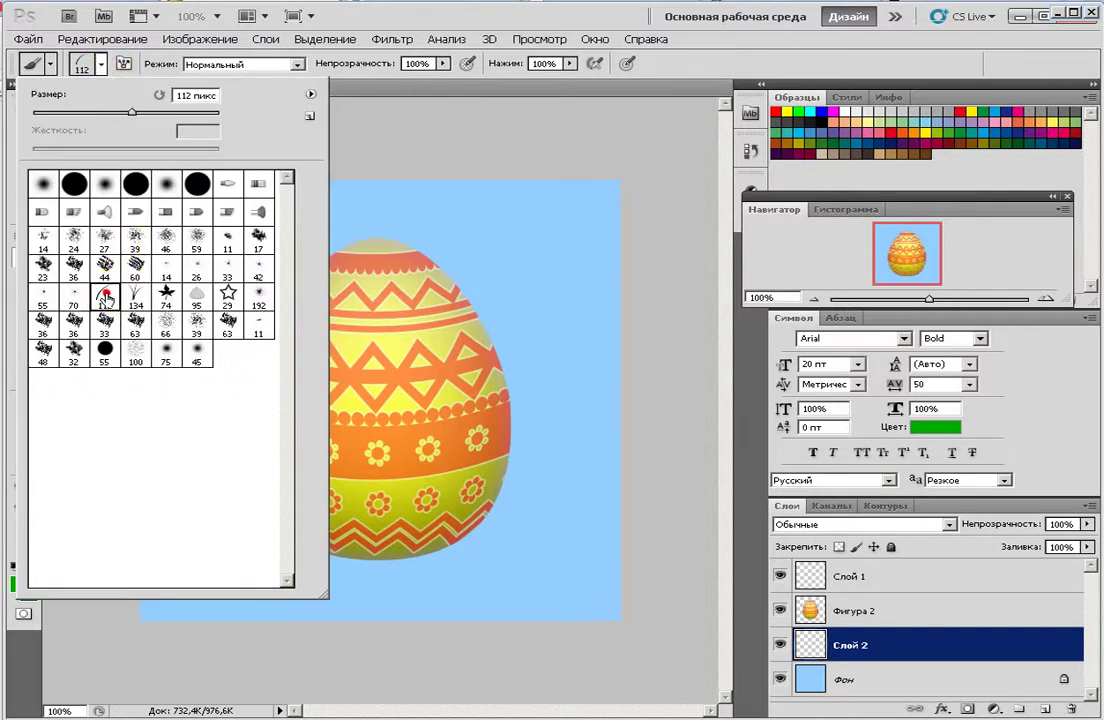
left_click(362, 148)
left_click(100, 63)
left_click(91, 113)
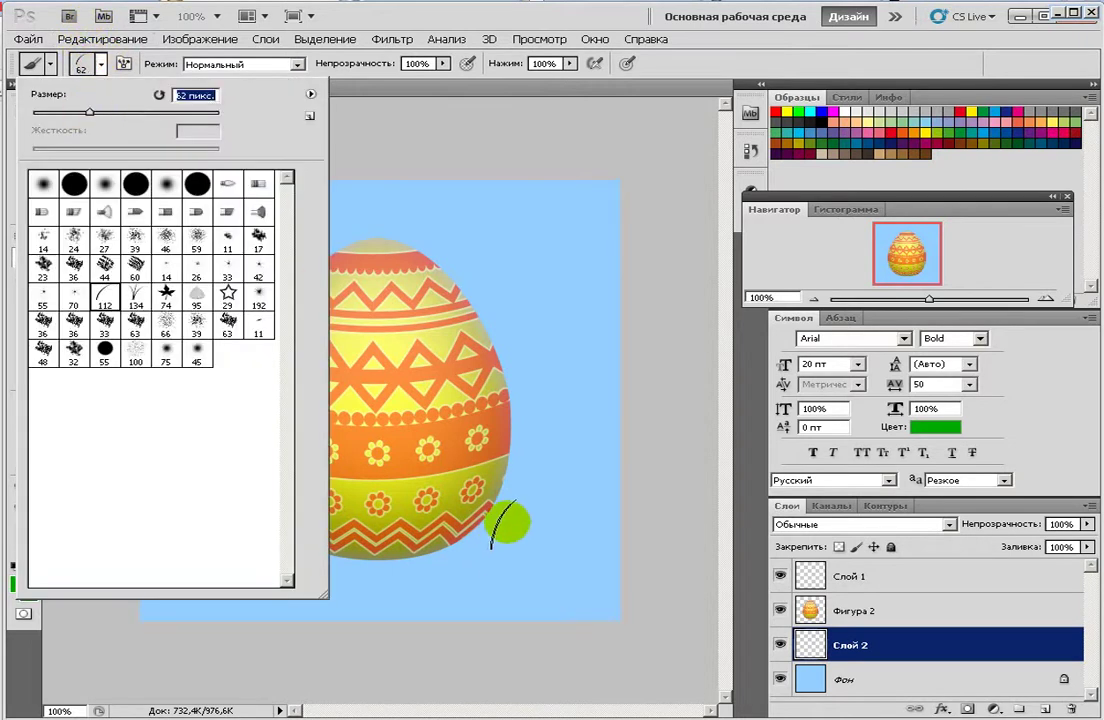
left_click(662, 525)
left_click(499, 532)
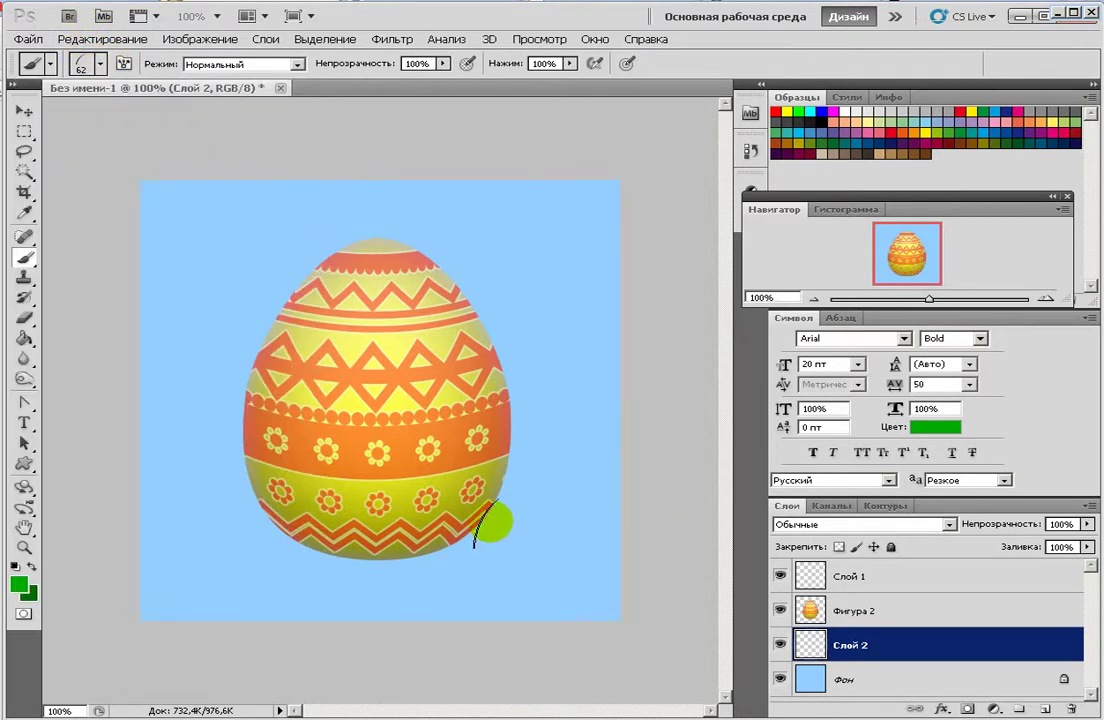
left_click(100, 63)
left_click(90, 112)
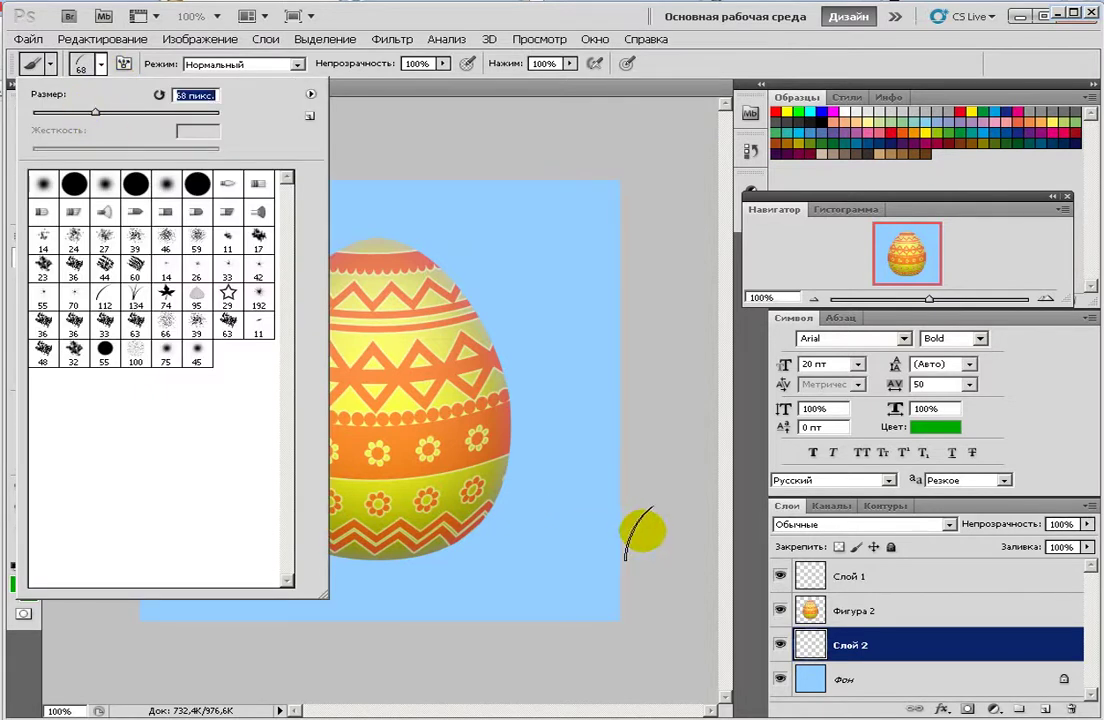
left_click(643, 531)
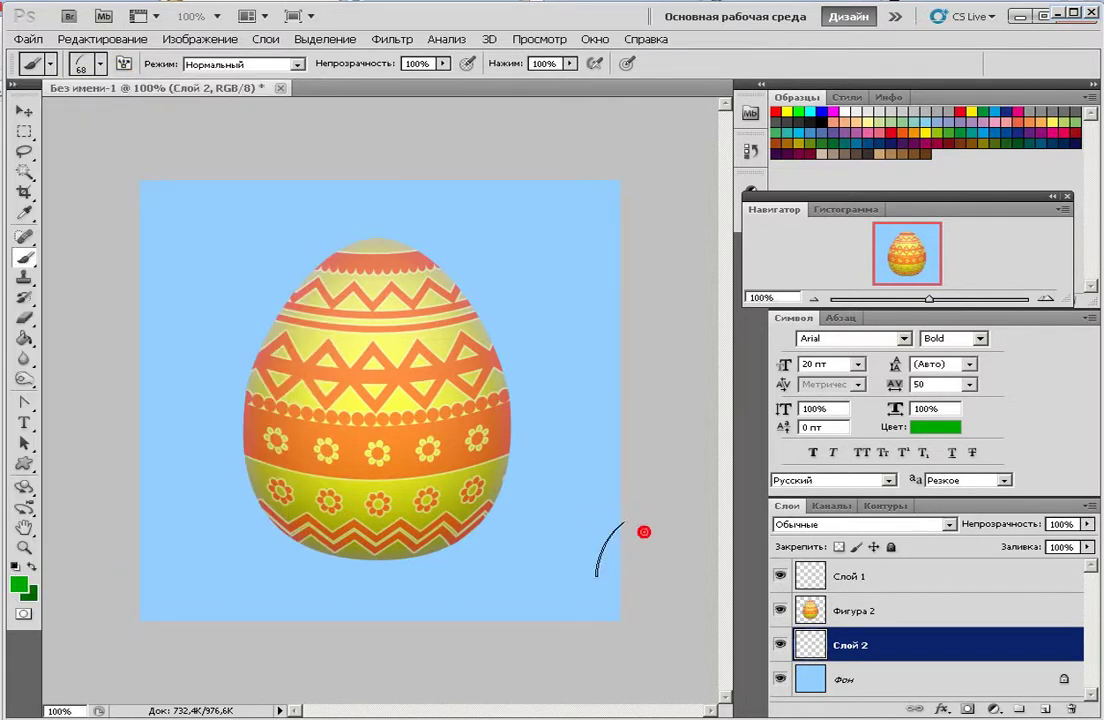
Step: Paint a strip of grass behind the egg across the full canvas width on the layer beneath the egg
left_click(893, 582)
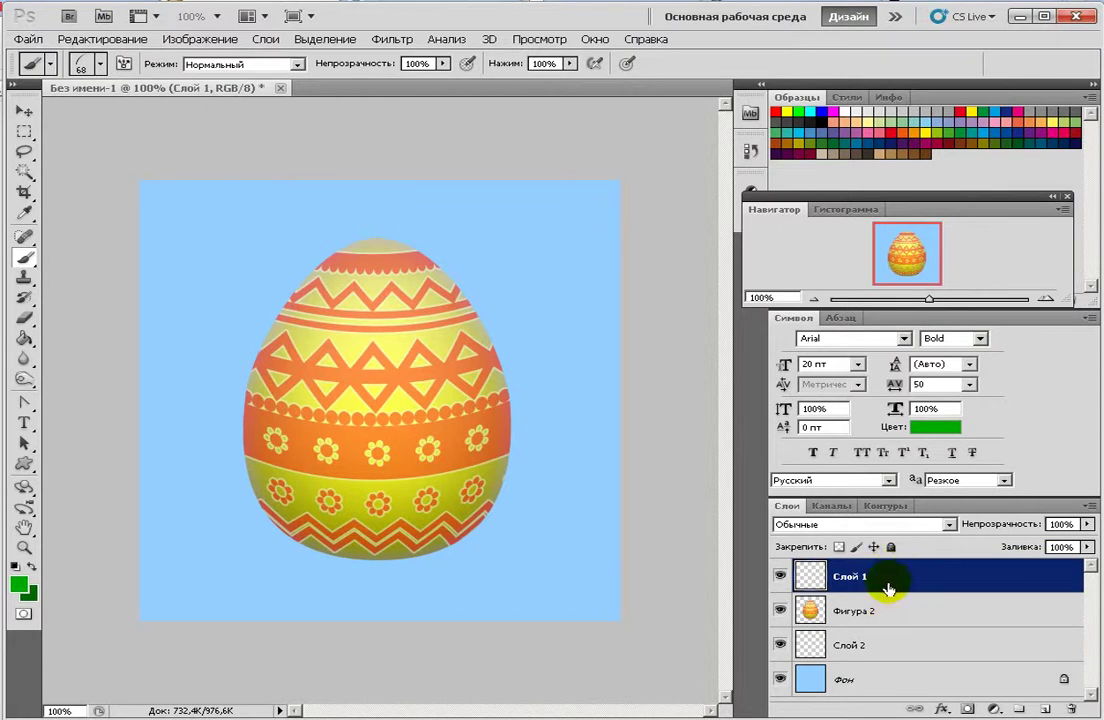
left_click(882, 647)
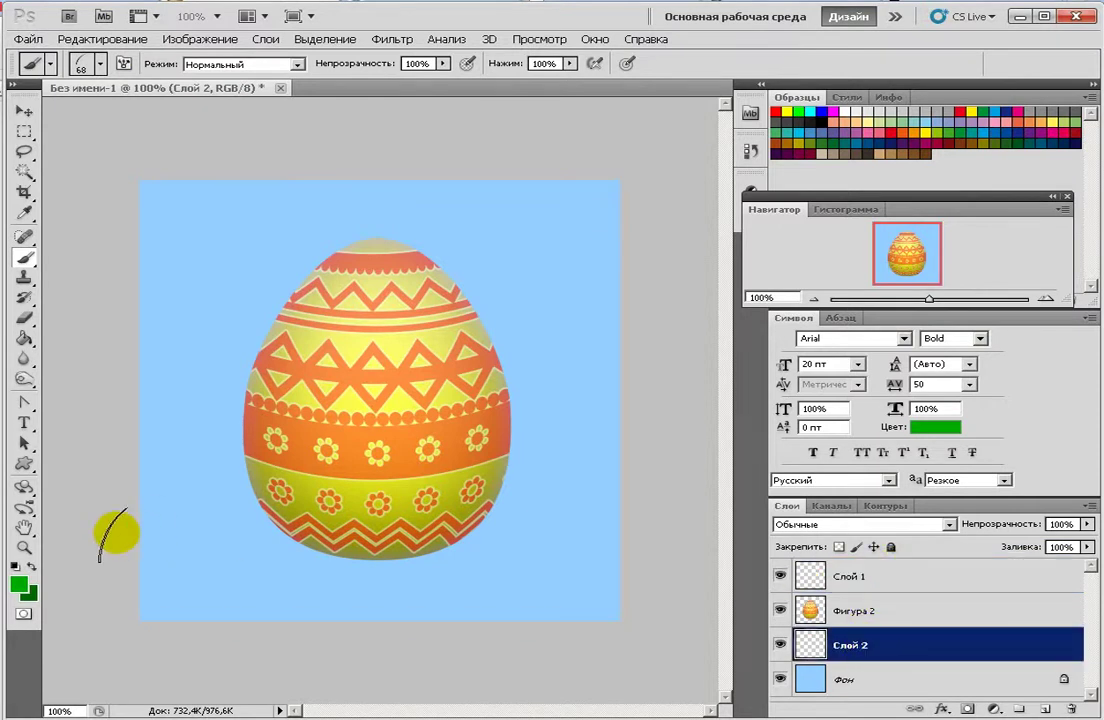
left_click_drag(133, 526, 616, 515)
mouse_move(136, 444)
left_mouse_down()
mouse_move(428, 442)
mouse_move(633, 495)
left_mouse_up()
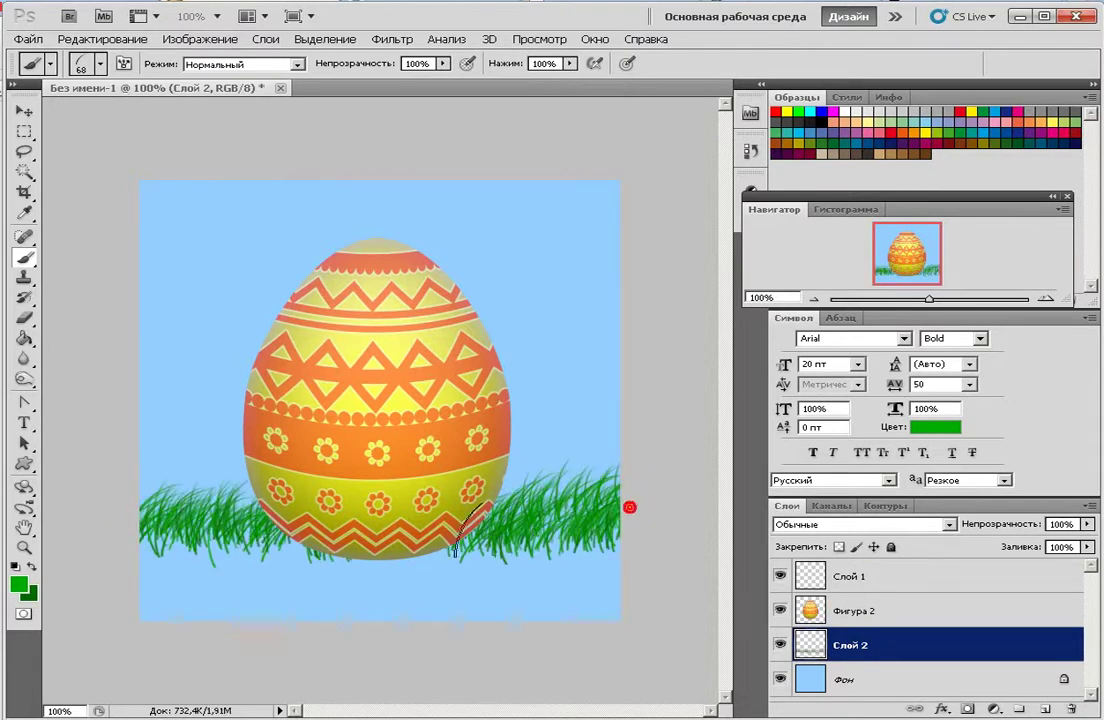
Step: Paint dense grass over the egg's base and the lower part of the canvas on the layer above the egg
left_click(860, 578)
mouse_move(158, 562)
left_mouse_down()
mouse_move(148, 567)
mouse_move(493, 577)
mouse_move(598, 562)
mouse_move(150, 562)
mouse_move(646, 542)
mouse_move(440, 540)
mouse_move(123, 581)
mouse_move(510, 605)
mouse_move(250, 610)
mouse_move(380, 605)
left_mouse_up()
mouse_move(140, 575)
left_mouse_down()
mouse_move(628, 584)
mouse_move(628, 555)
mouse_move(598, 590)
mouse_move(217, 616)
mouse_move(136, 572)
left_mouse_up()
Step: Thicken the grass behind the egg on both sides with more strokes on the layer beneath it
left_click(811, 643)
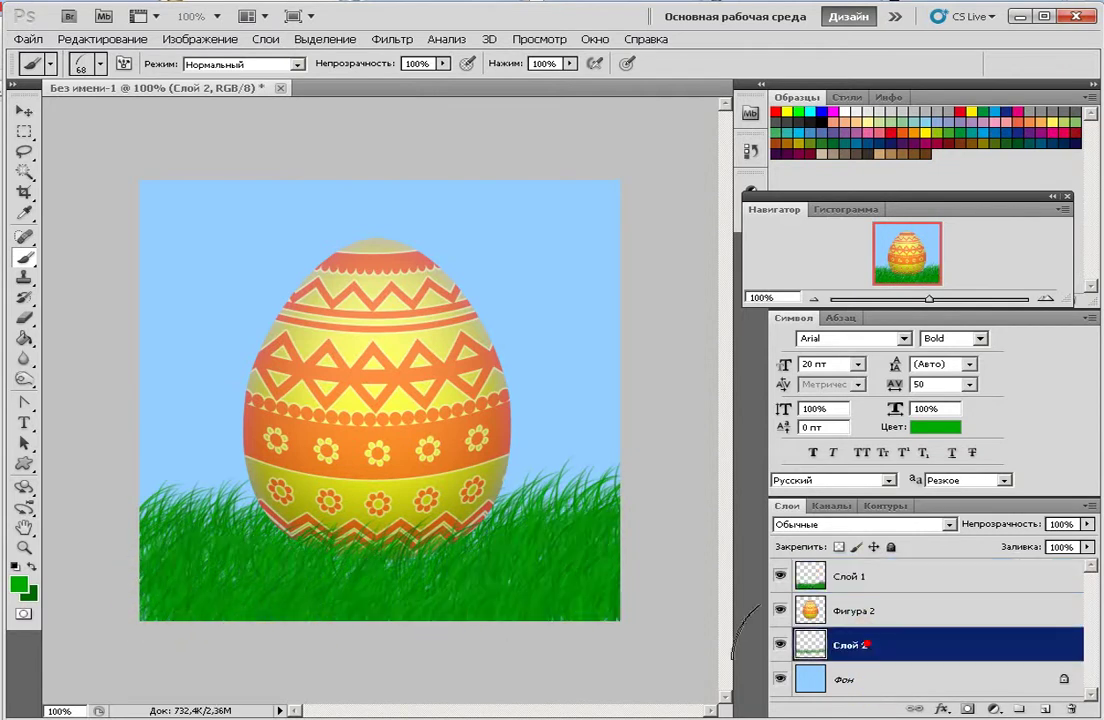
left_click_drag(168, 497, 135, 505)
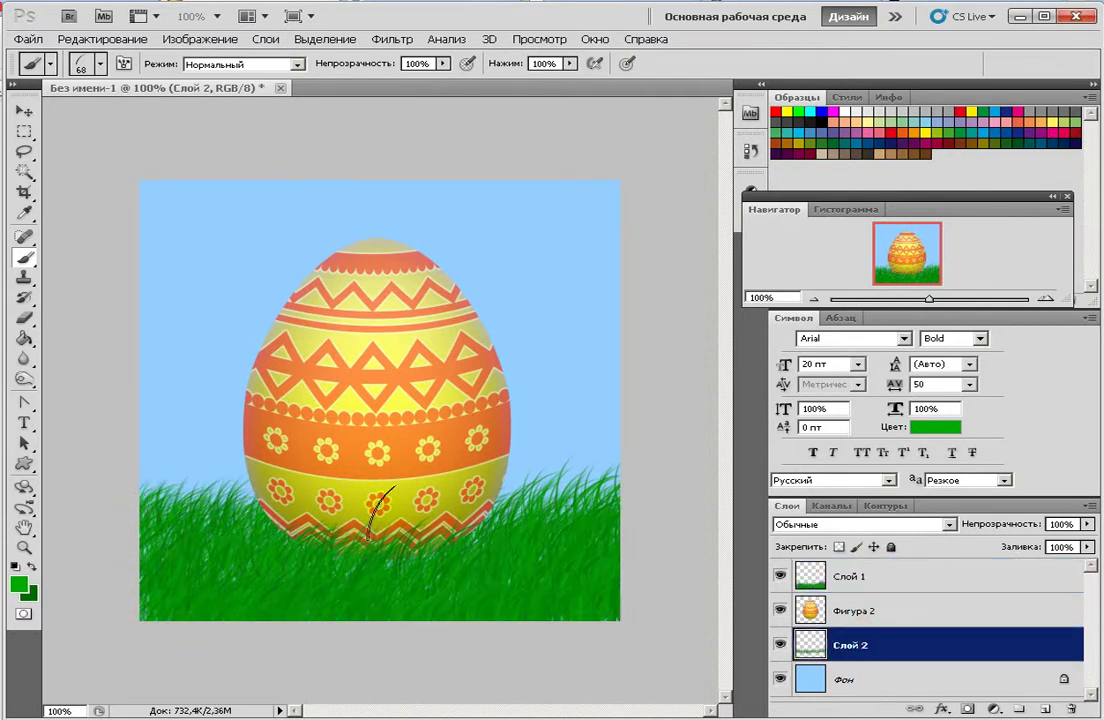
left_click_drag(505, 490, 657, 493)
left_click(508, 490)
mouse_move(265, 497)
left_mouse_down()
mouse_move(28, 506)
mouse_move(119, 524)
mouse_move(104, 494)
mouse_move(137, 502)
left_mouse_up()
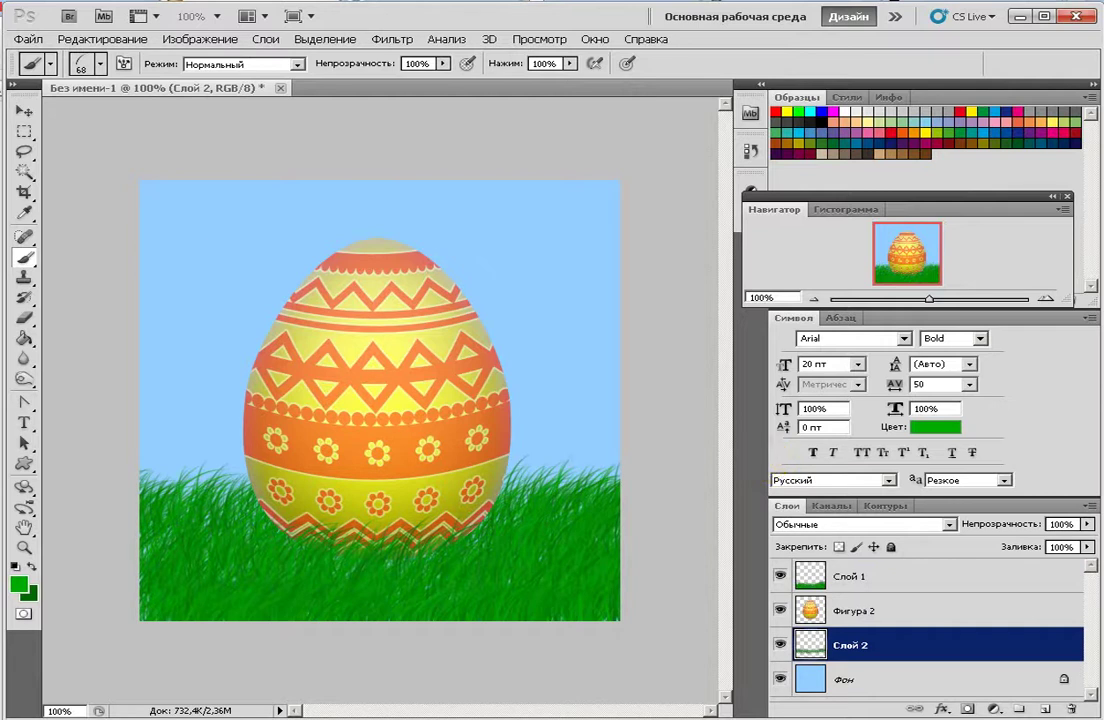
Step: Add a drop shadow to the egg layer and set its angle to 90°
left_click(903, 614)
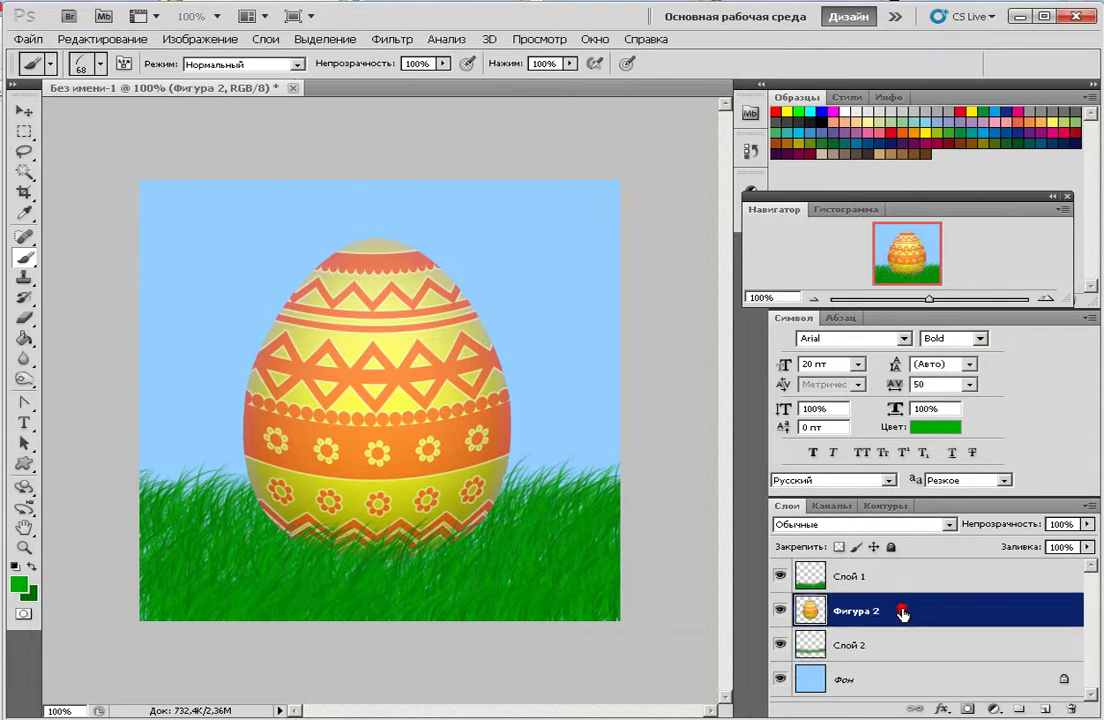
double_click(911, 614)
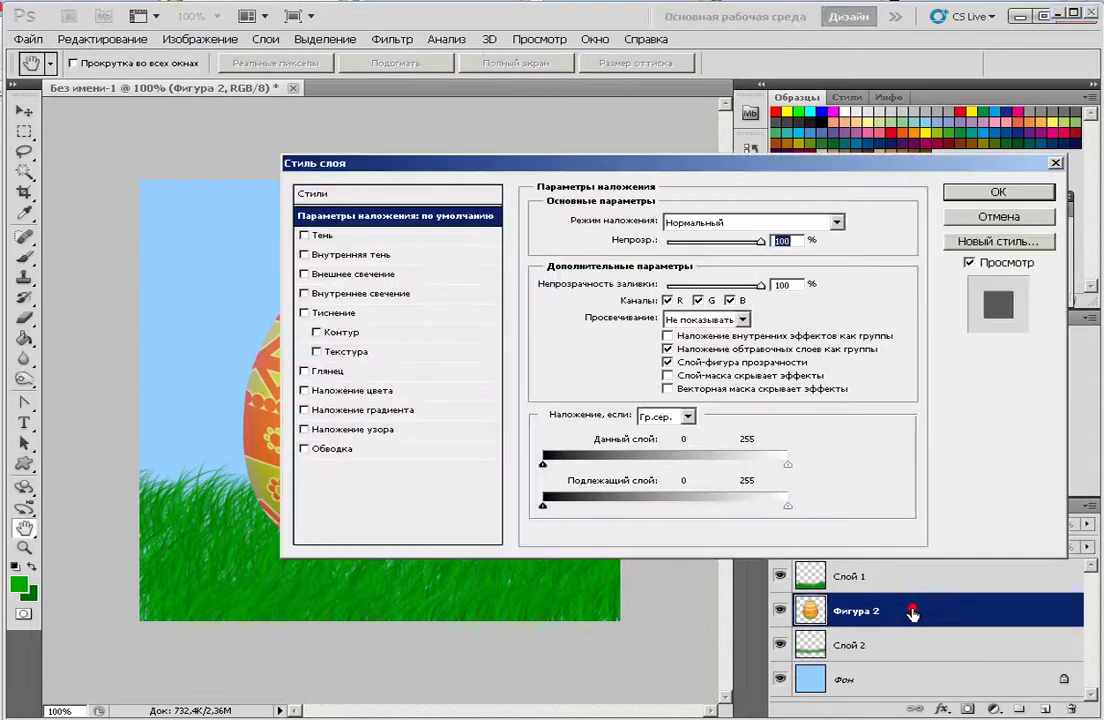
left_click(301, 236)
left_click_drag(431, 170, 555, 120)
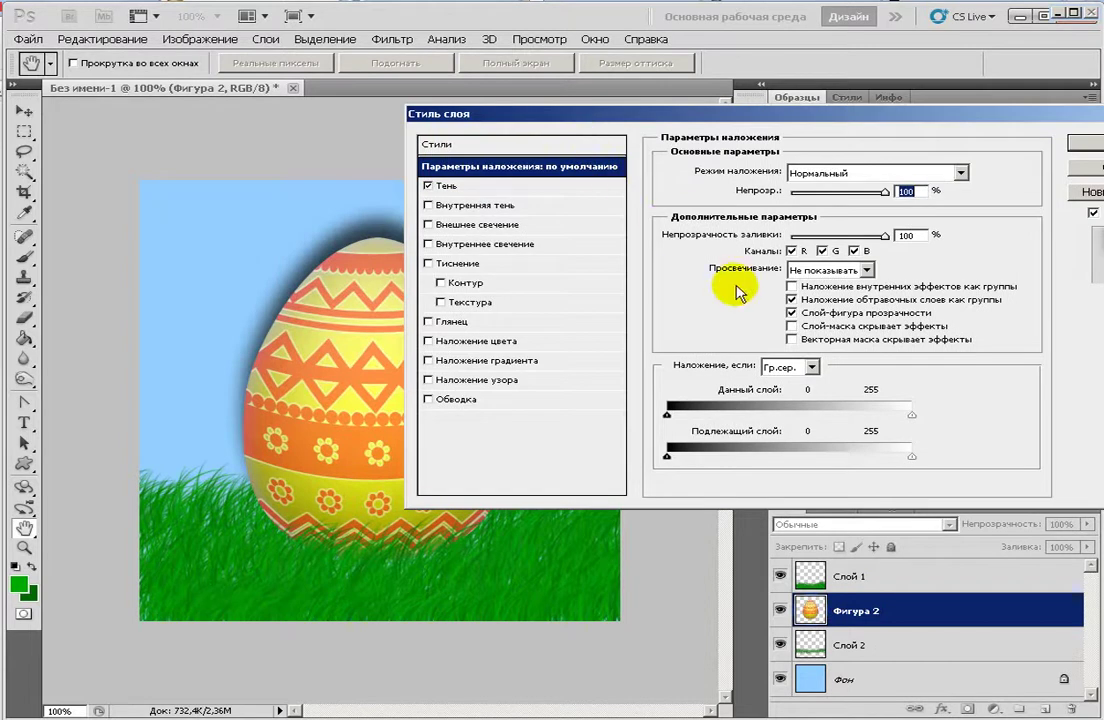
left_click(500, 184)
left_click_drag(777, 233, 785, 195)
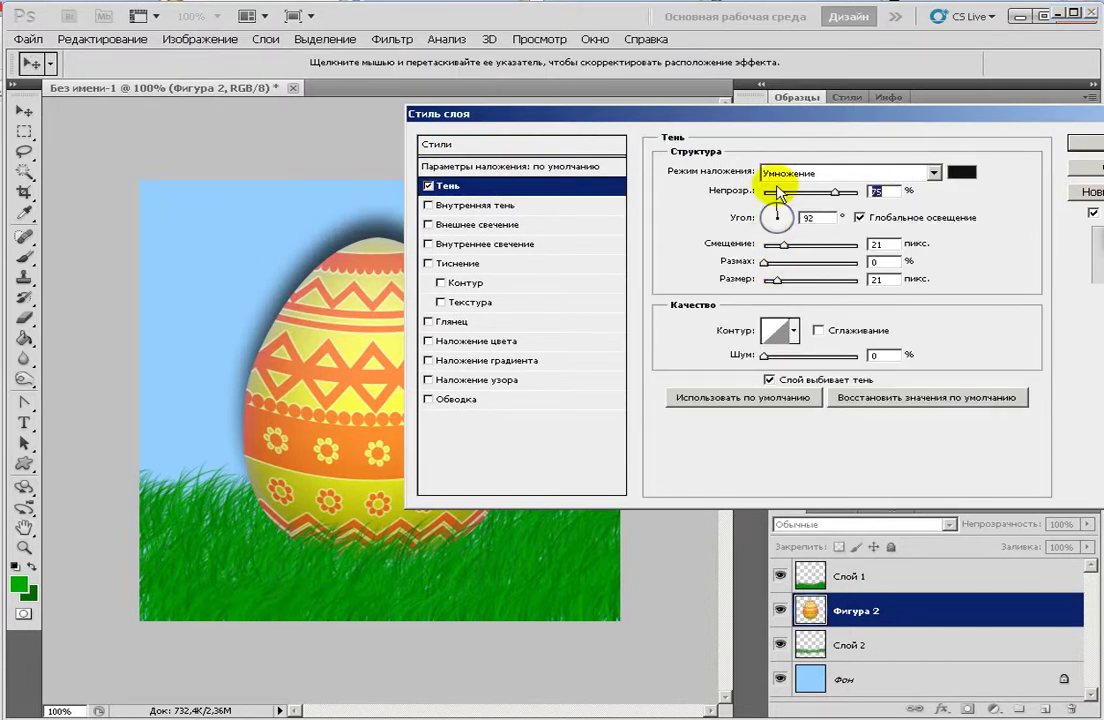
left_click(779, 207)
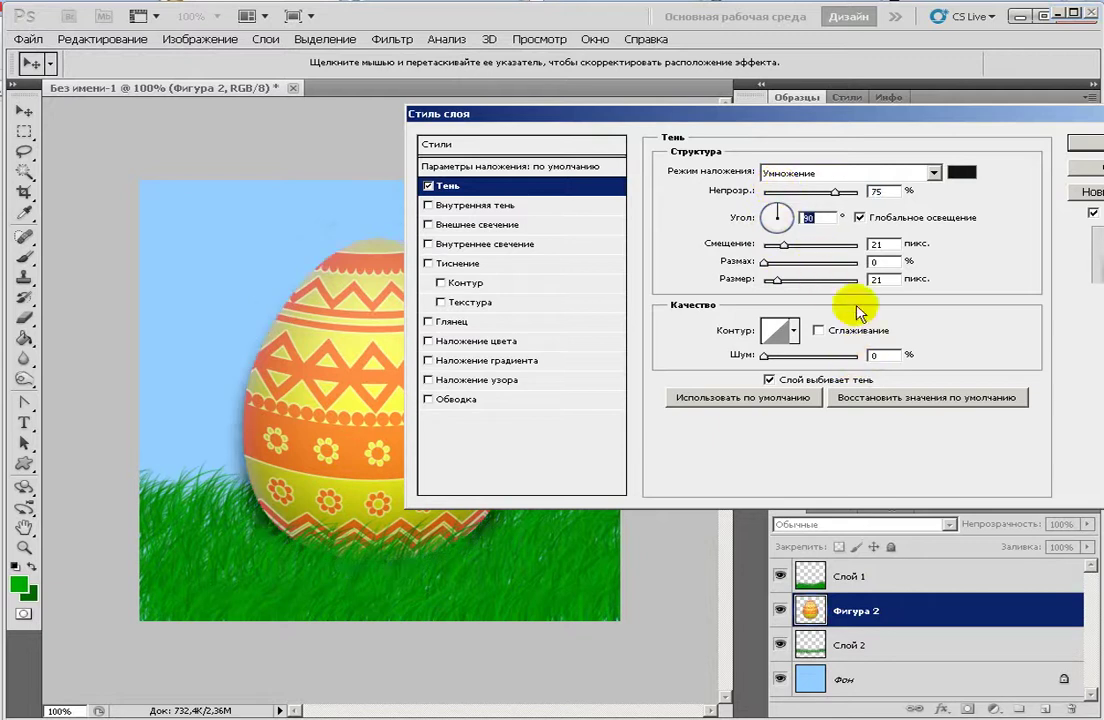
Step: Set the egg's drop shadow to 55% opacity, 164 px distance and 43 px size, and apply the layer style
left_click_drag(779, 248, 845, 249)
left_click_drag(777, 281, 783, 284)
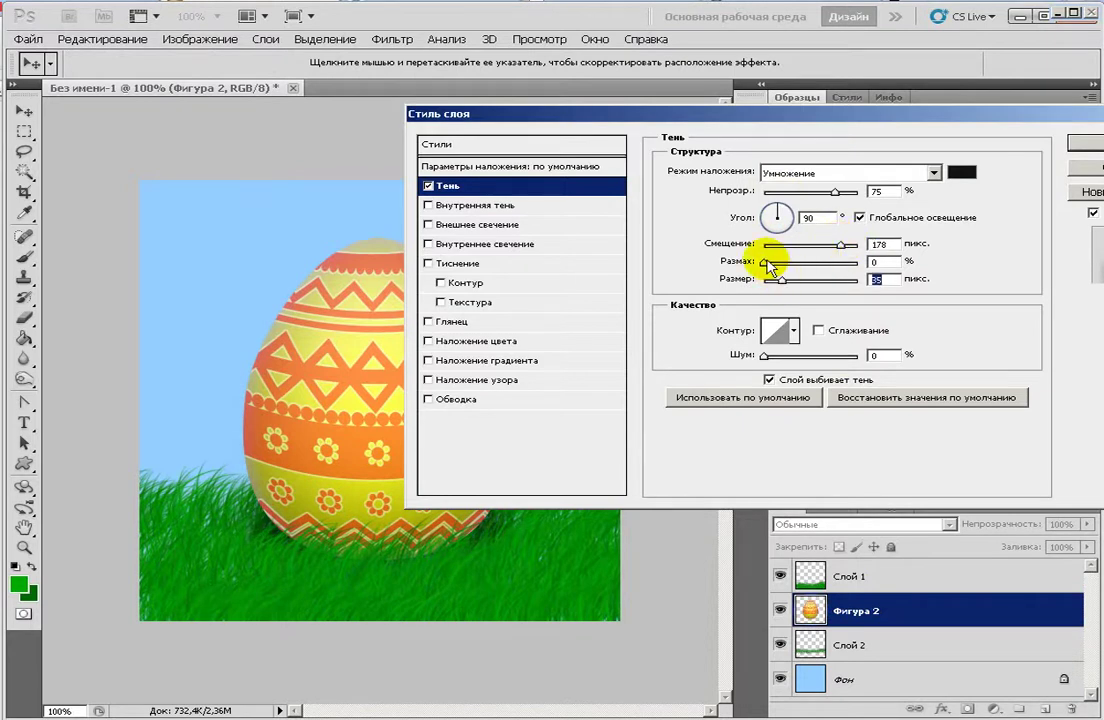
left_click_drag(840, 246, 843, 250)
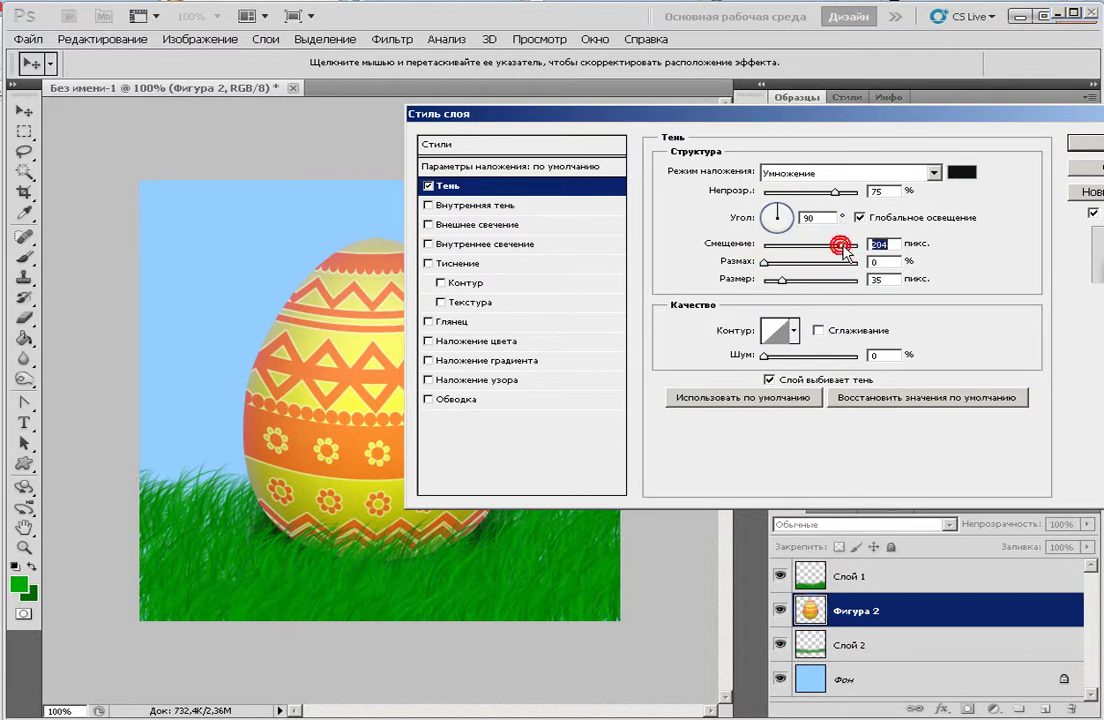
left_click_drag(771, 266, 787, 282)
left_click_drag(836, 191, 813, 193)
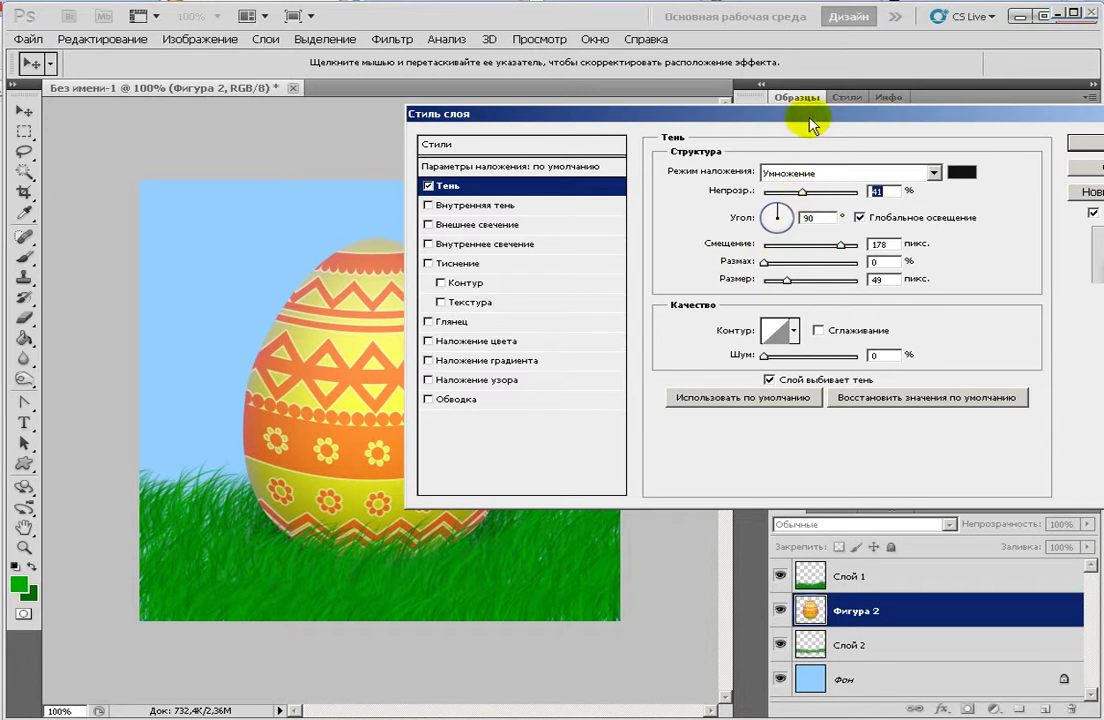
left_click_drag(806, 116, 883, 349)
left_click(884, 417)
left_click_drag(885, 421, 902, 422)
left_click_drag(892, 343, 826, 374)
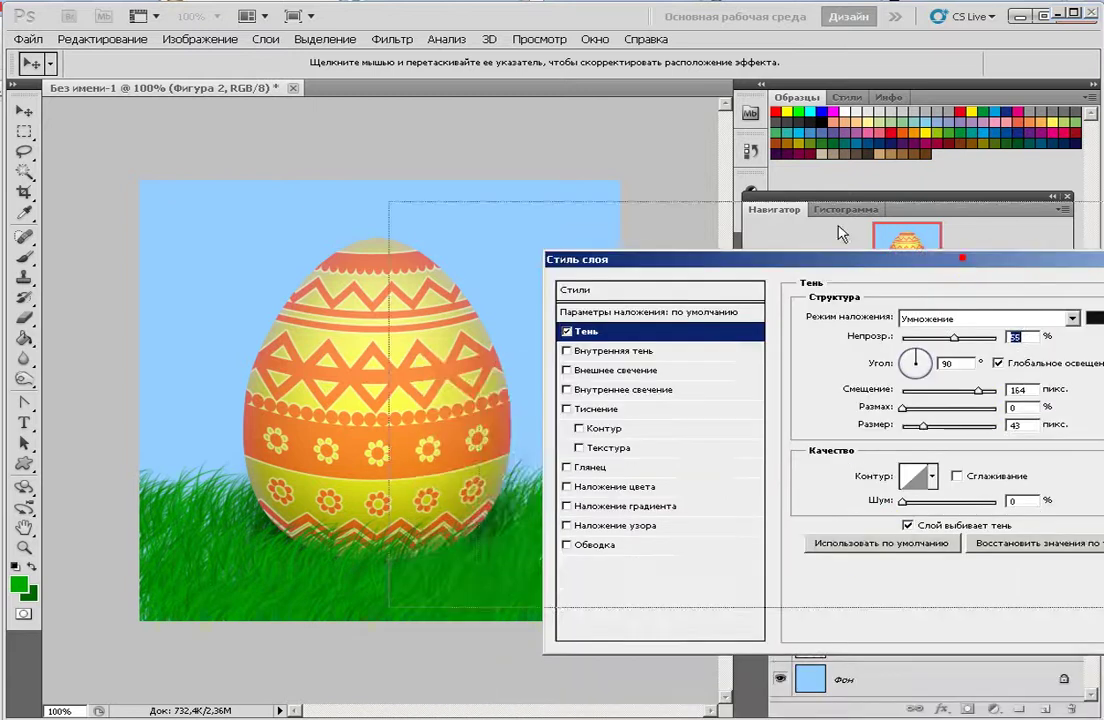
left_click_drag(970, 254, 702, 172)
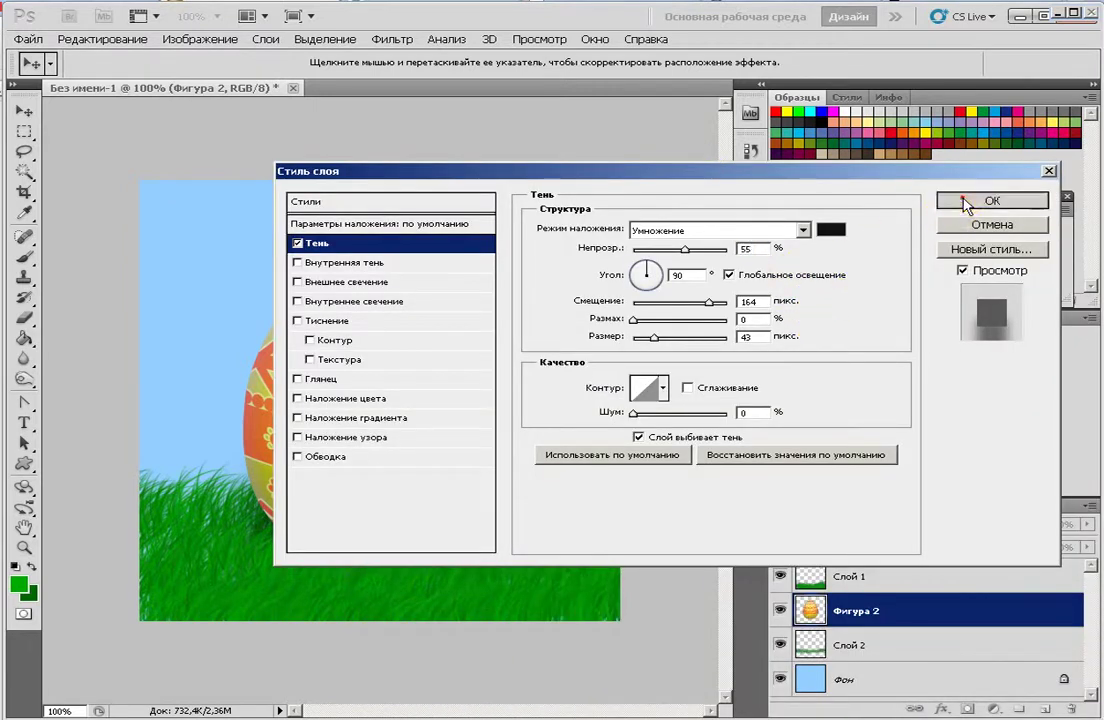
left_click(950, 202)
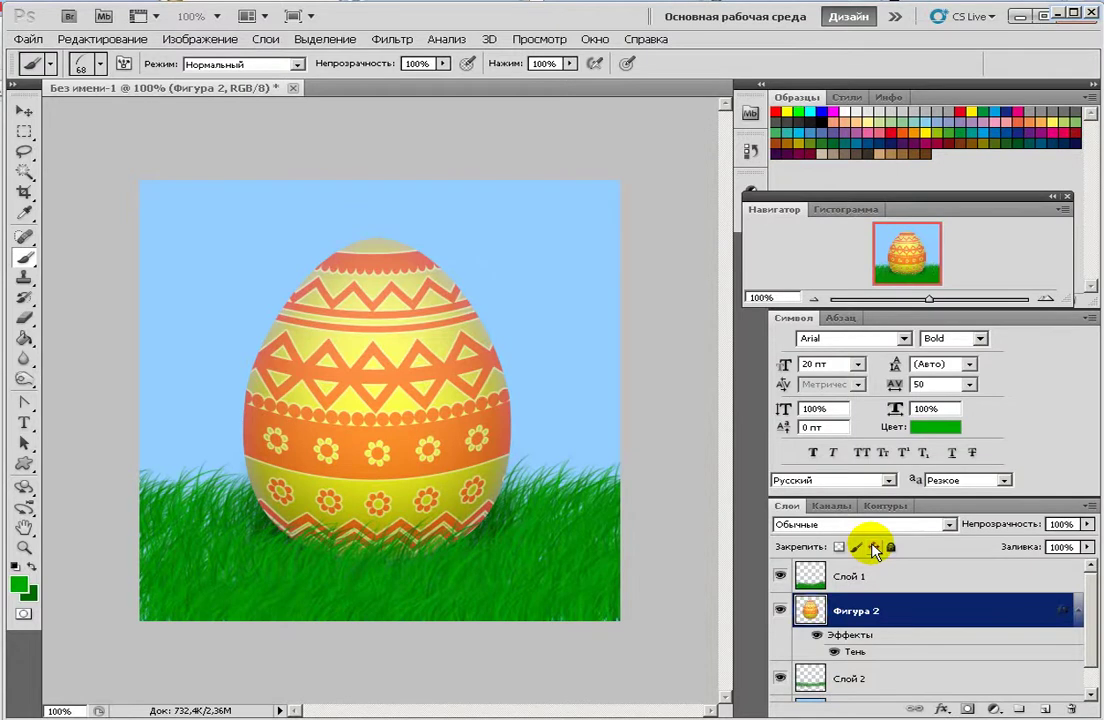
Step: Set the Brush to a hard round 28 px tip and add a new layer above the front grass layer
key("x")
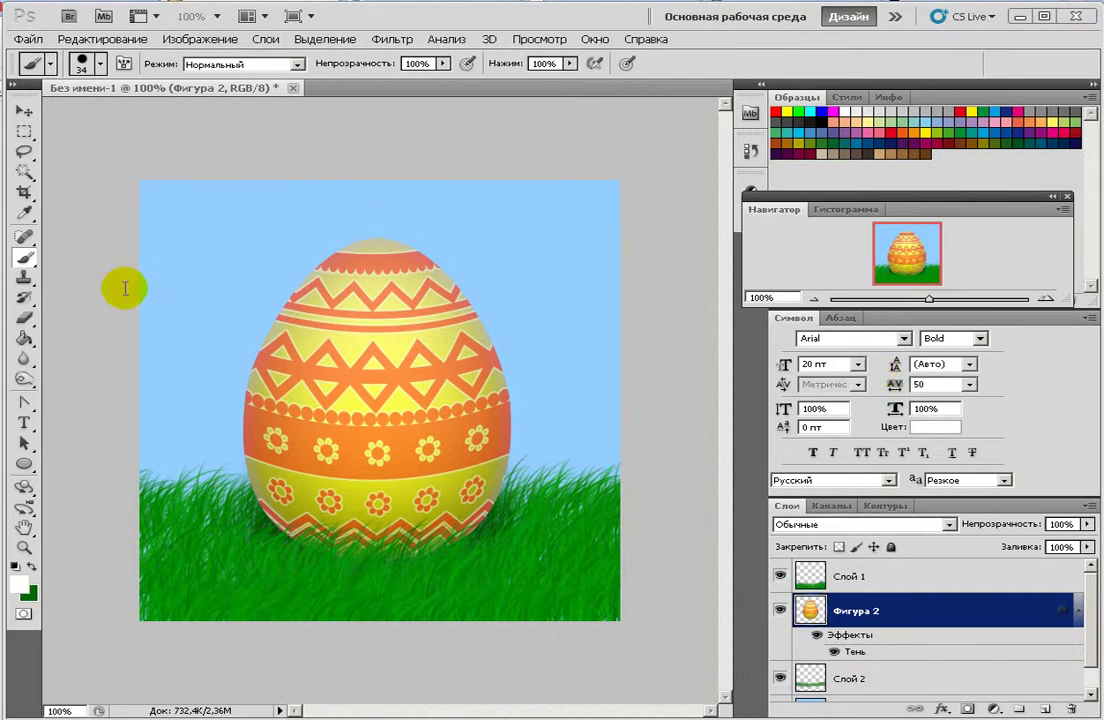
left_click(101, 66)
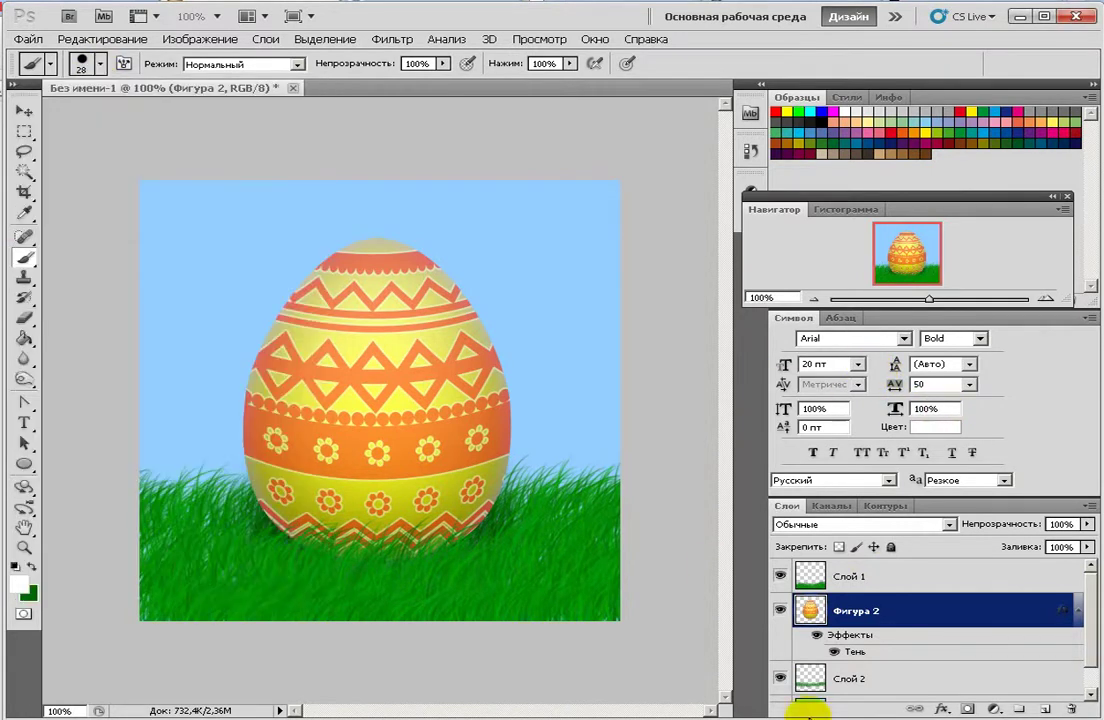
left_click(929, 573)
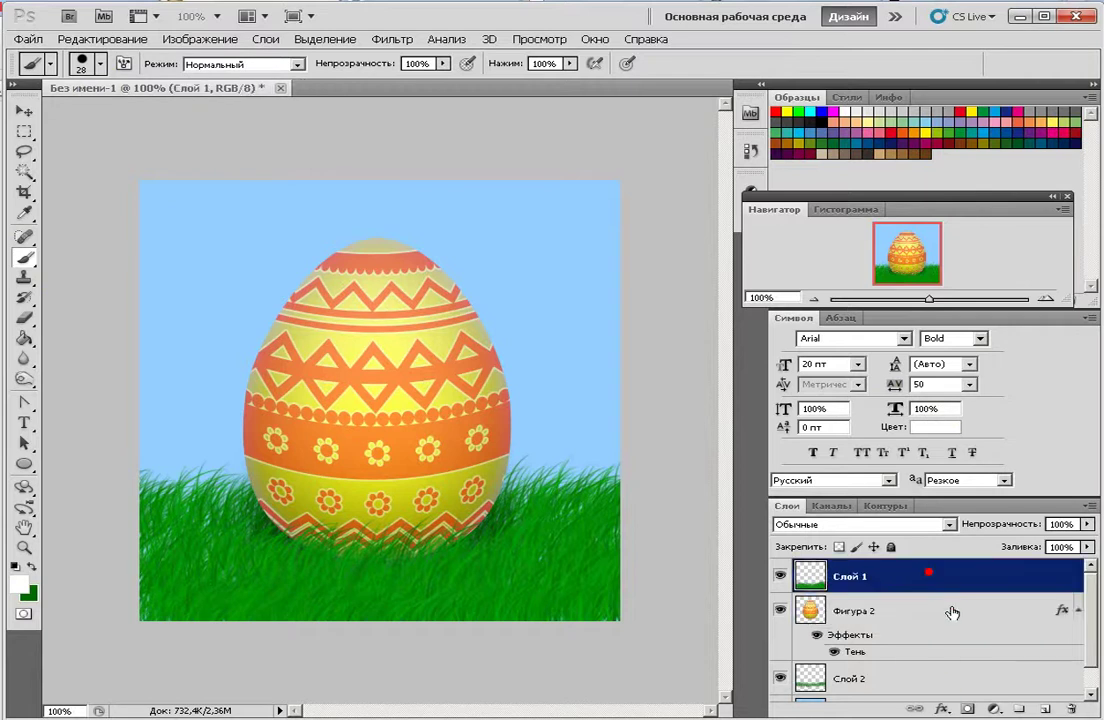
left_click(1046, 709)
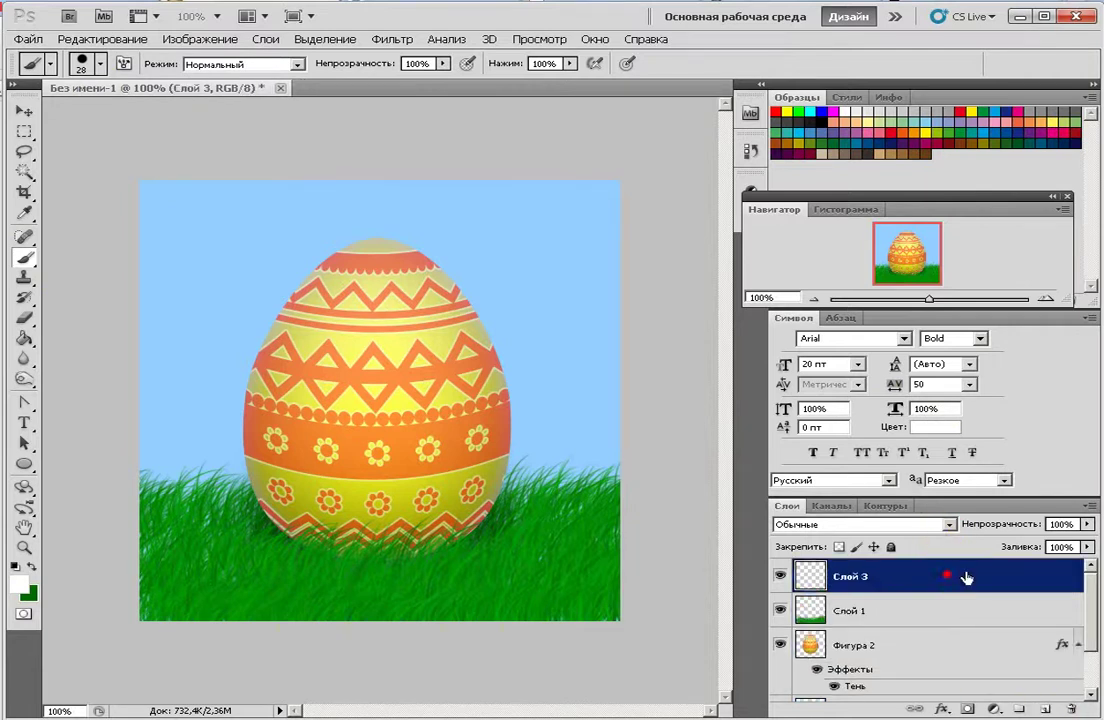
Step: Set the foreground colour to white and return to the Brush tool with the hard round 28 px tip
left_click(357, 205)
left_click(18, 584)
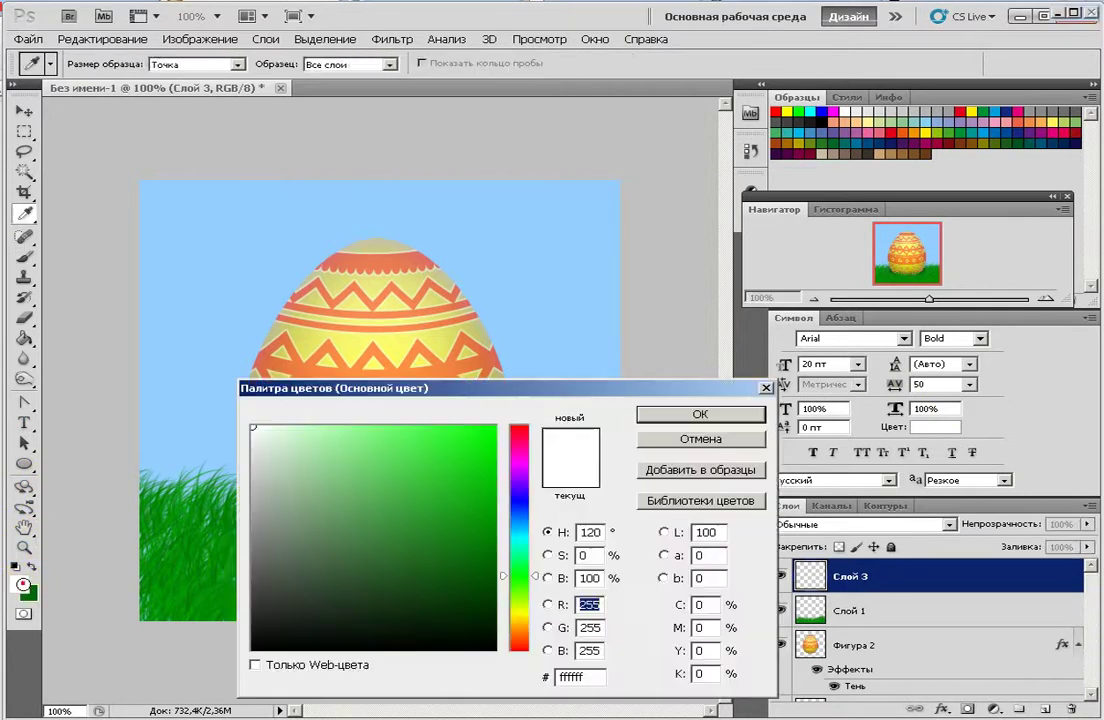
left_click(272, 429)
left_click(700, 414)
left_click(24, 260)
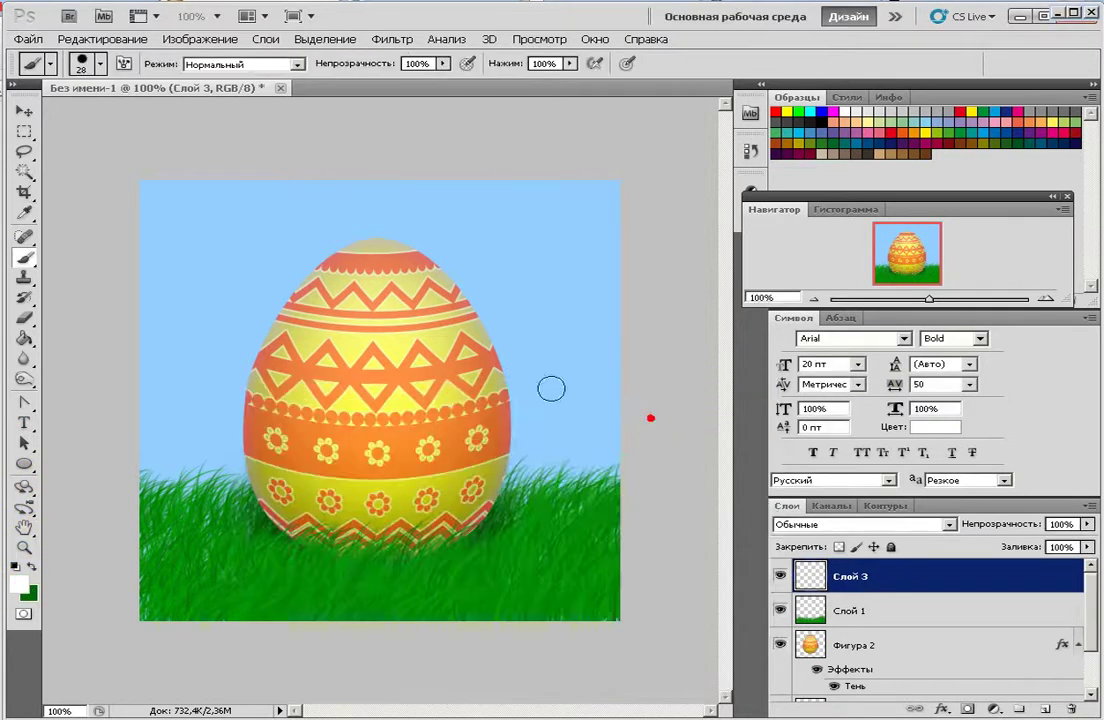
left_click(99, 63)
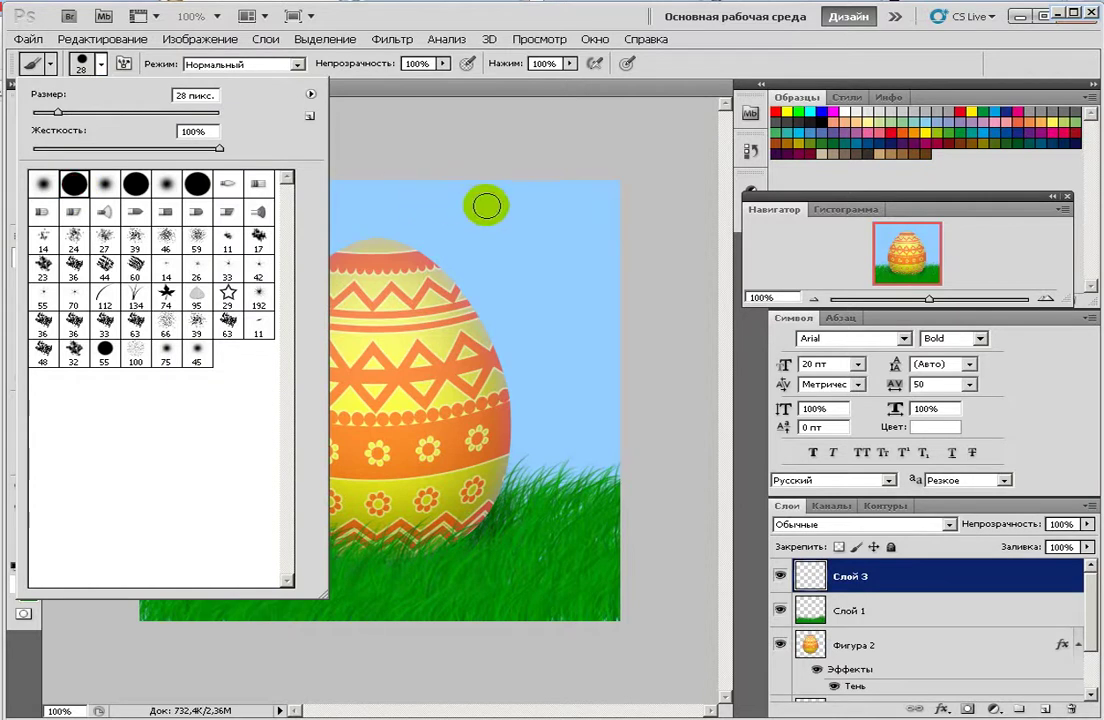
left_click(517, 130)
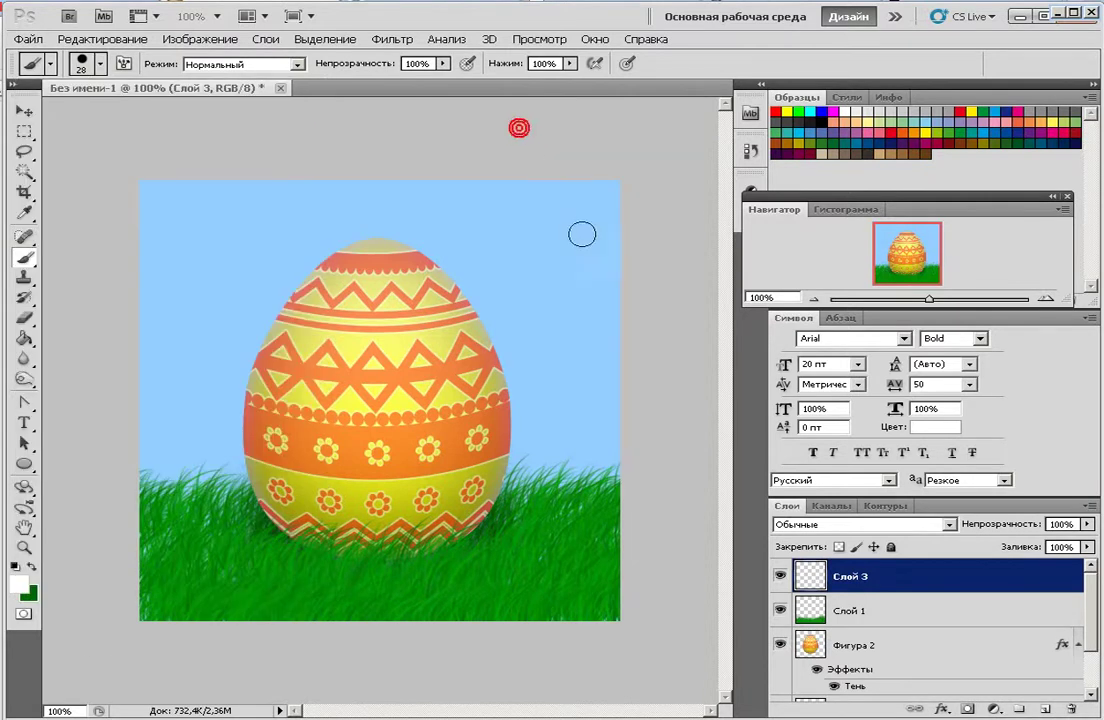
Step: Paint a white cloud from overlapping dabs in the sky above and to the right of the egg
left_click(570, 213)
left_click(553, 206)
left_click(525, 212)
left_click(510, 214)
left_click(542, 216)
left_click(525, 214)
left_click(556, 222)
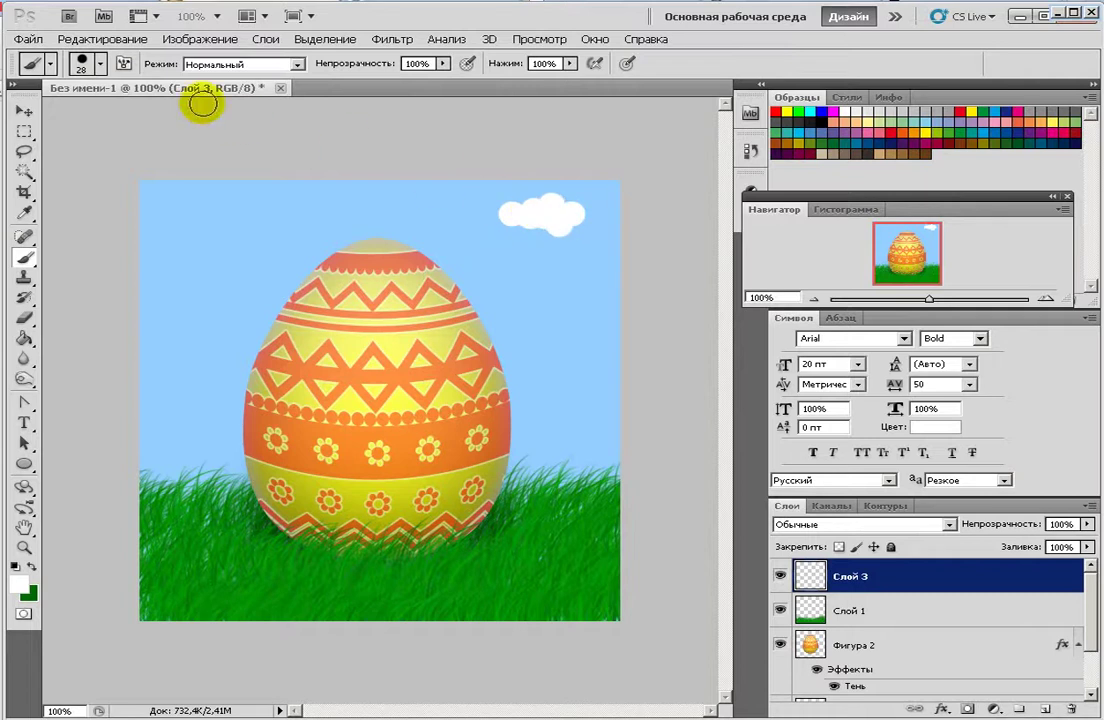
Step: Reduce the brush size to 19 px and paint more small white clouds across the sky around the egg
left_click(97, 62)
left_click_drag(58, 112, 44, 112)
left_click(530, 217)
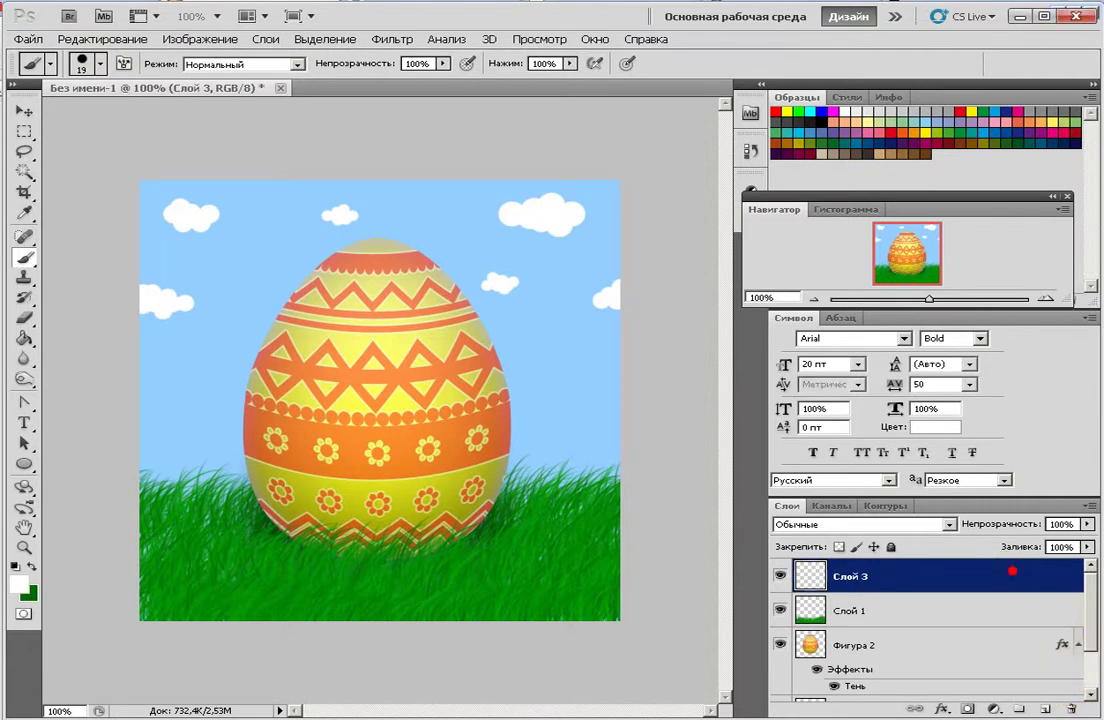
Step: Lower the cloud layer's opacity to 80% and enable an outer glow on that layer
left_click(1089, 524)
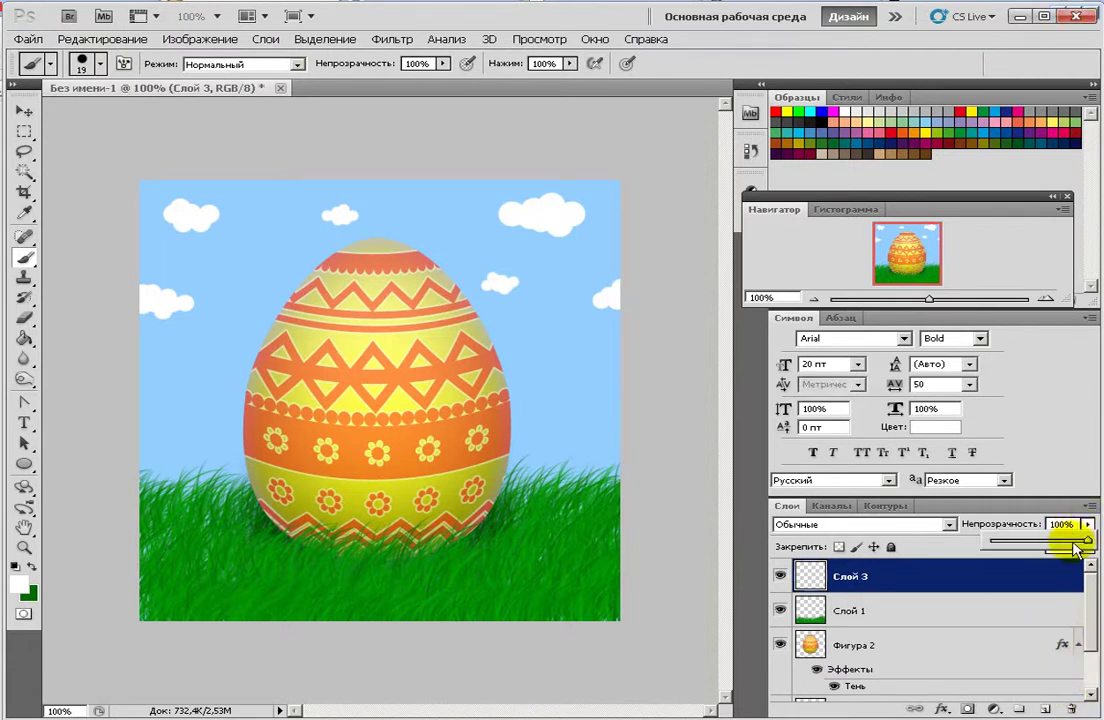
left_click_drag(1075, 545, 1071, 546)
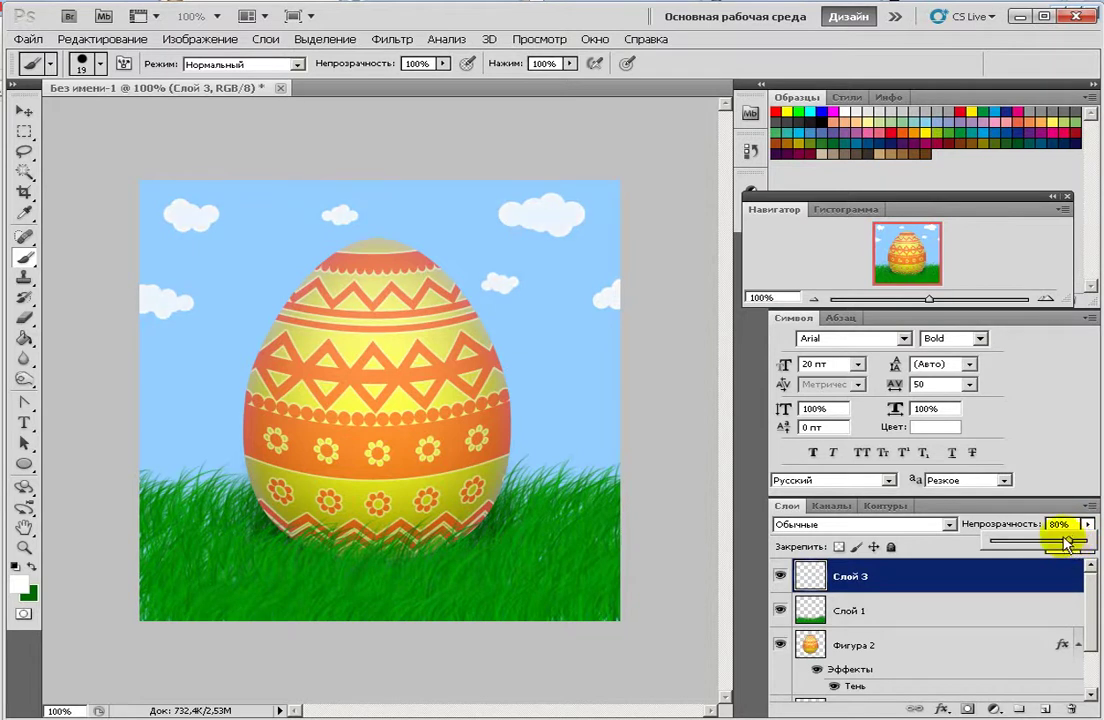
double_click(927, 578)
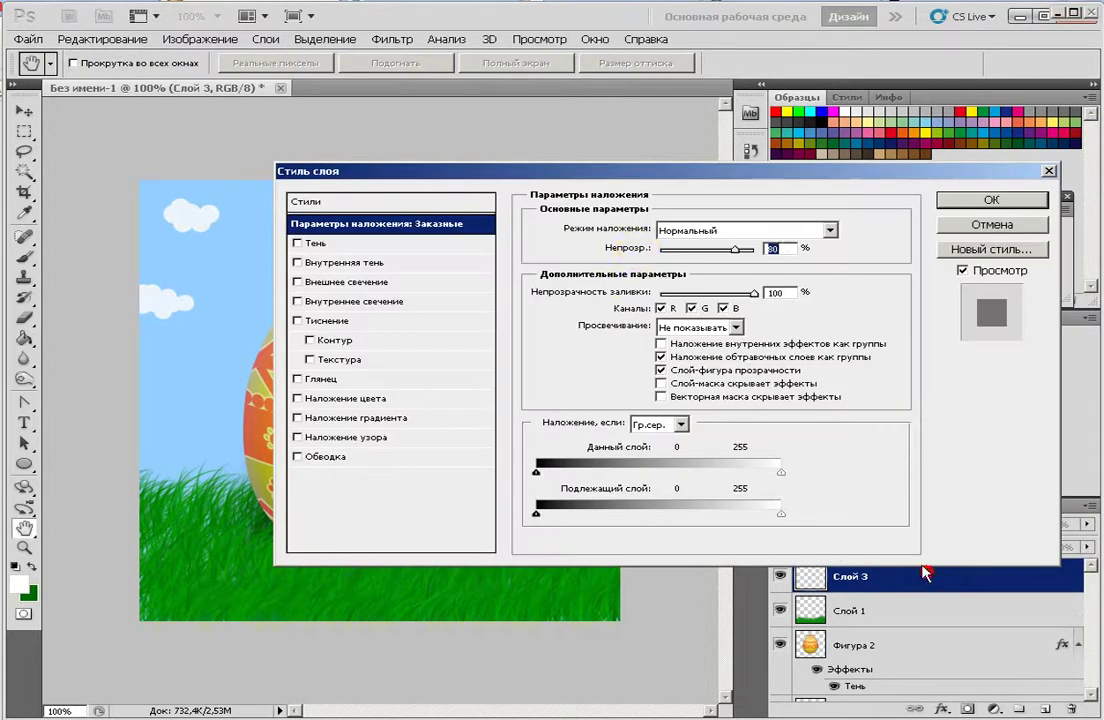
left_click_drag(685, 180, 609, 180)
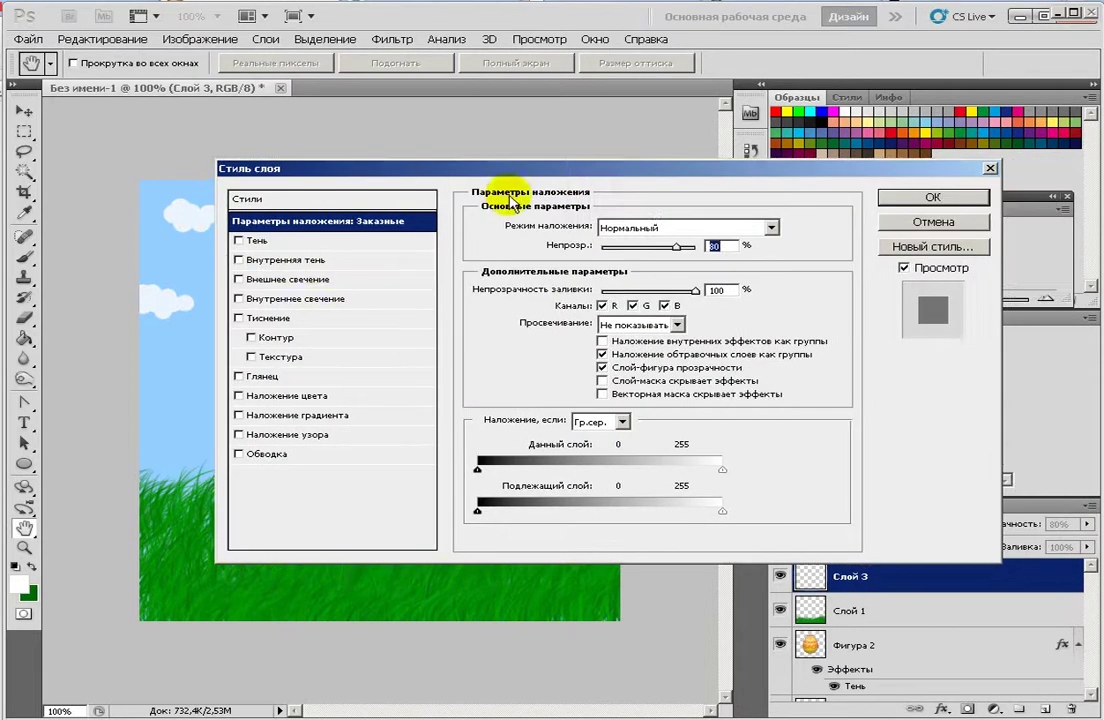
left_click(239, 280)
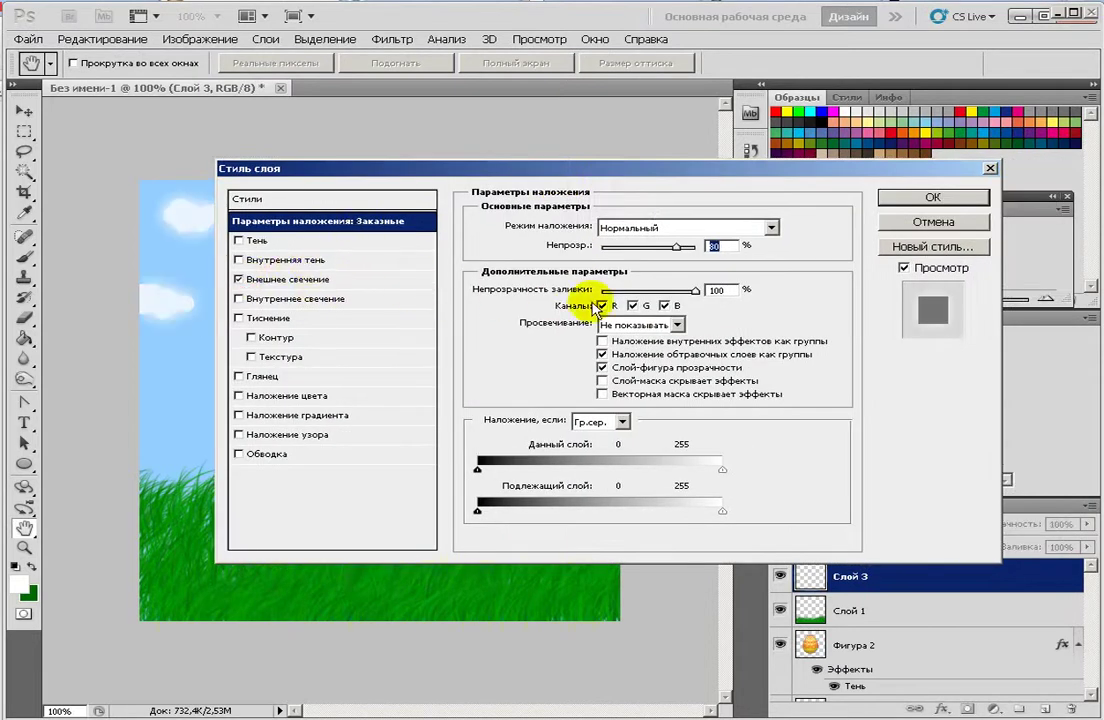
left_click(290, 279)
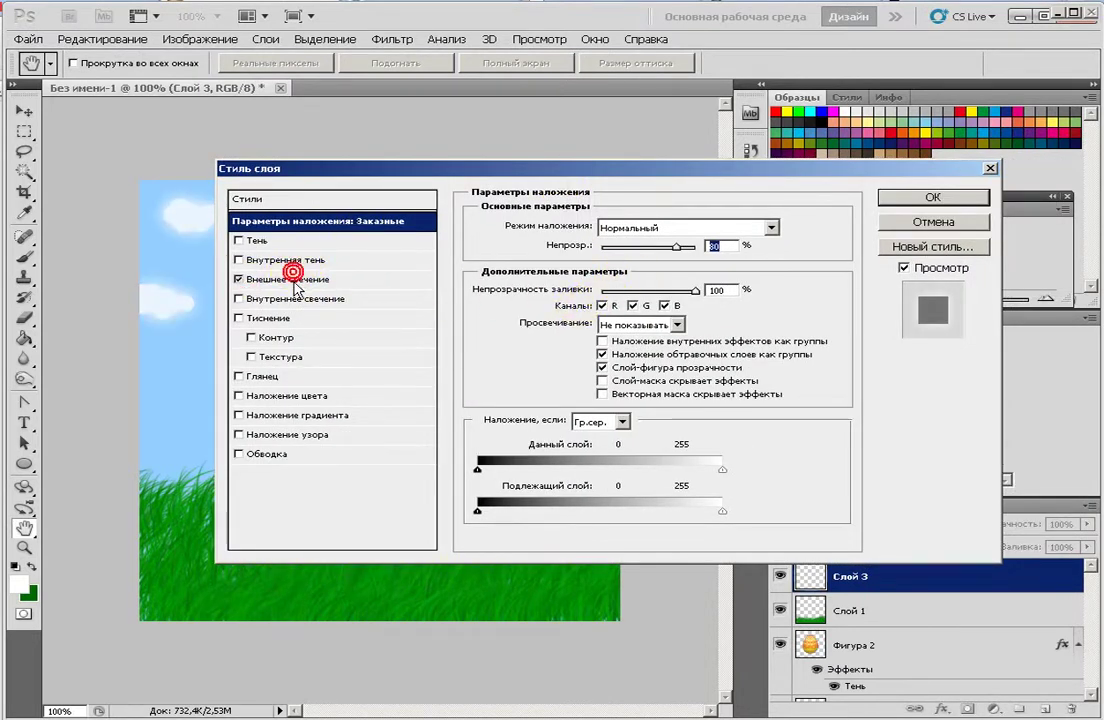
Step: Change the clouds' outer glow colour to white, reduce the glow size slightly, and apply the layer style
left_click(547, 287)
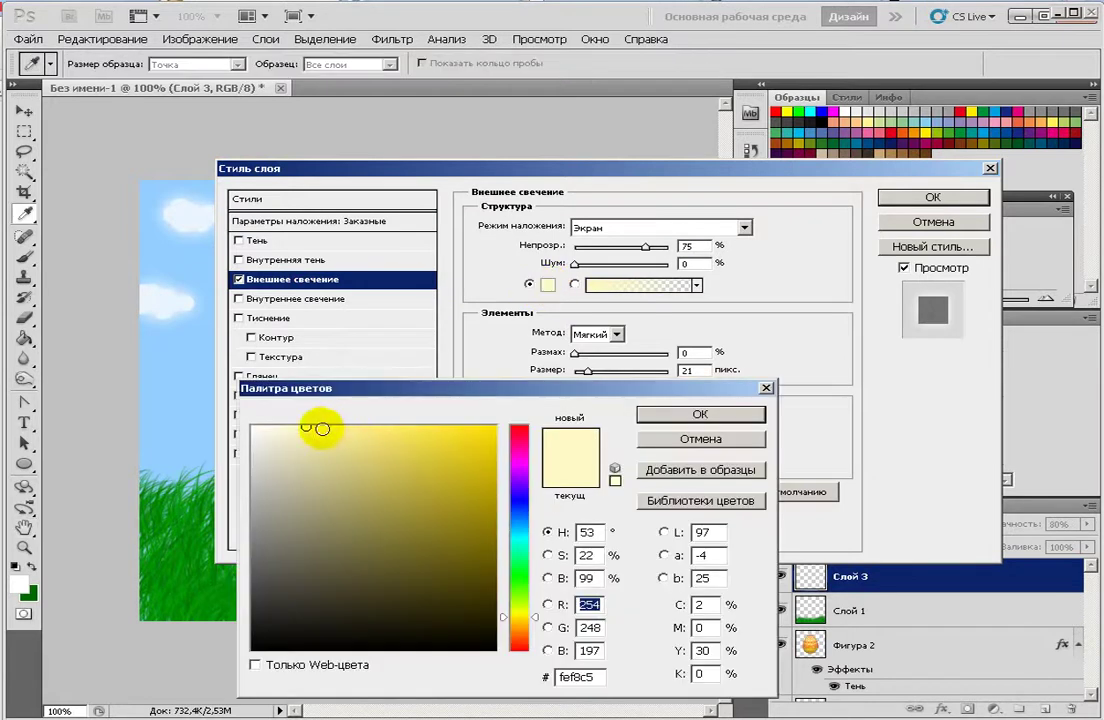
left_click_drag(320, 429, 250, 425)
left_click(680, 414)
left_click_drag(616, 172, 765, 107)
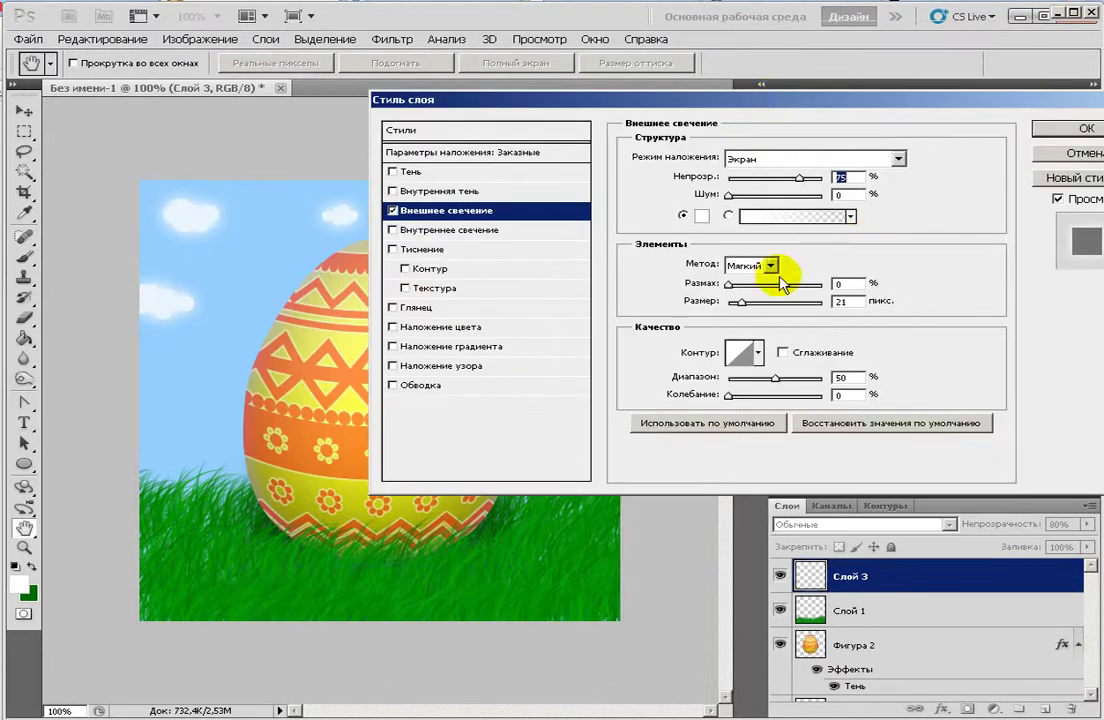
mouse_move(741, 301)
left_mouse_down()
mouse_move(761, 305)
mouse_move(740, 305)
left_mouse_up()
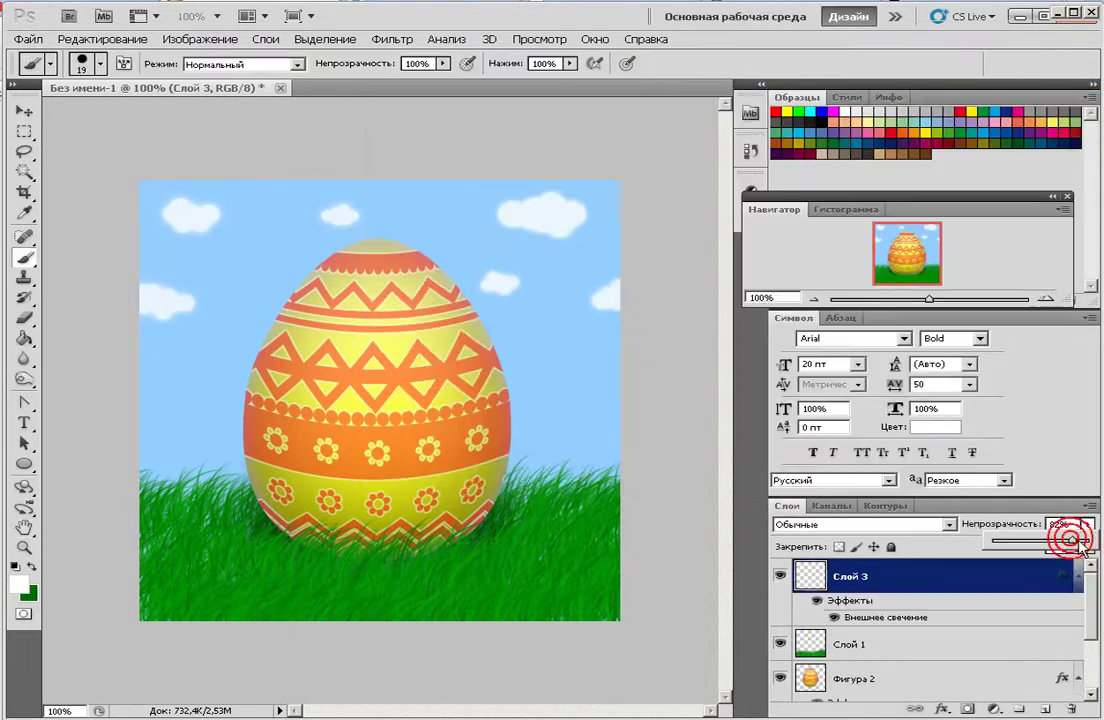
Step: Set the cloud layer's opacity to 88%
left_click_drag(1067, 527, 1083, 545)
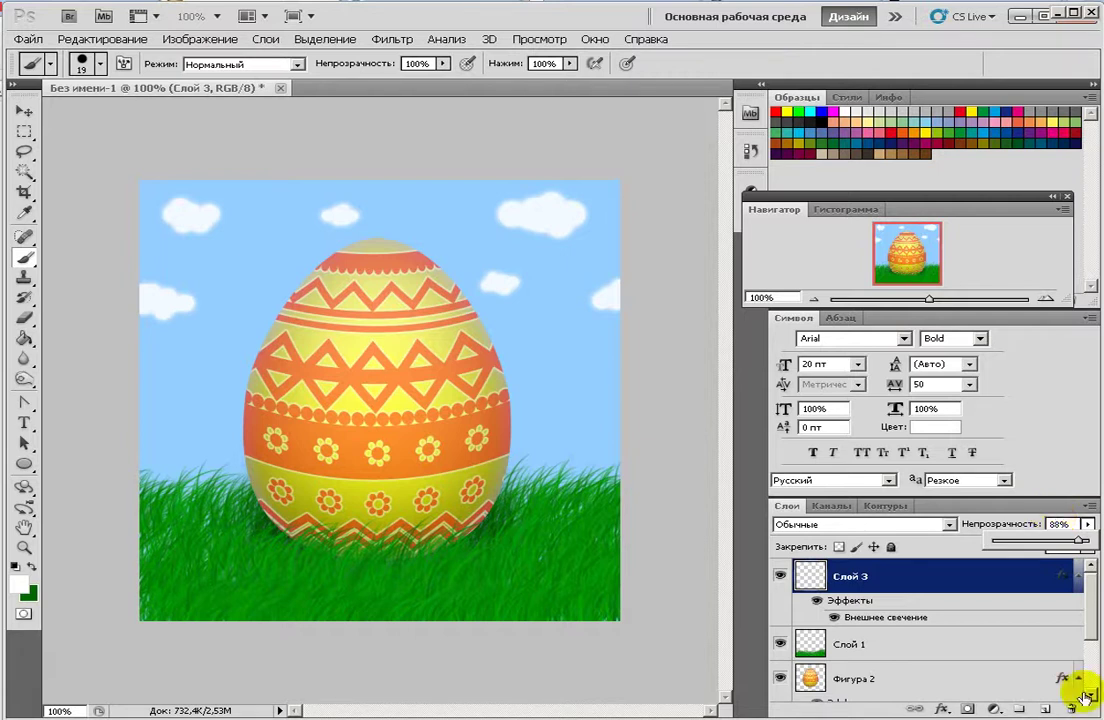
key("Return")
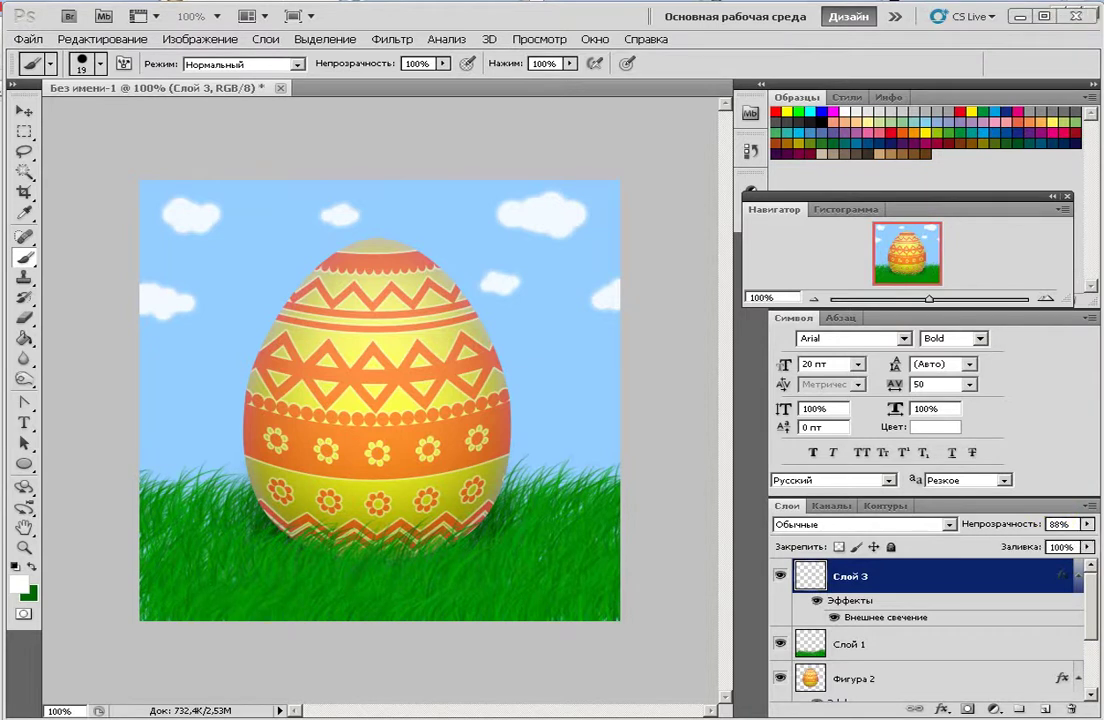